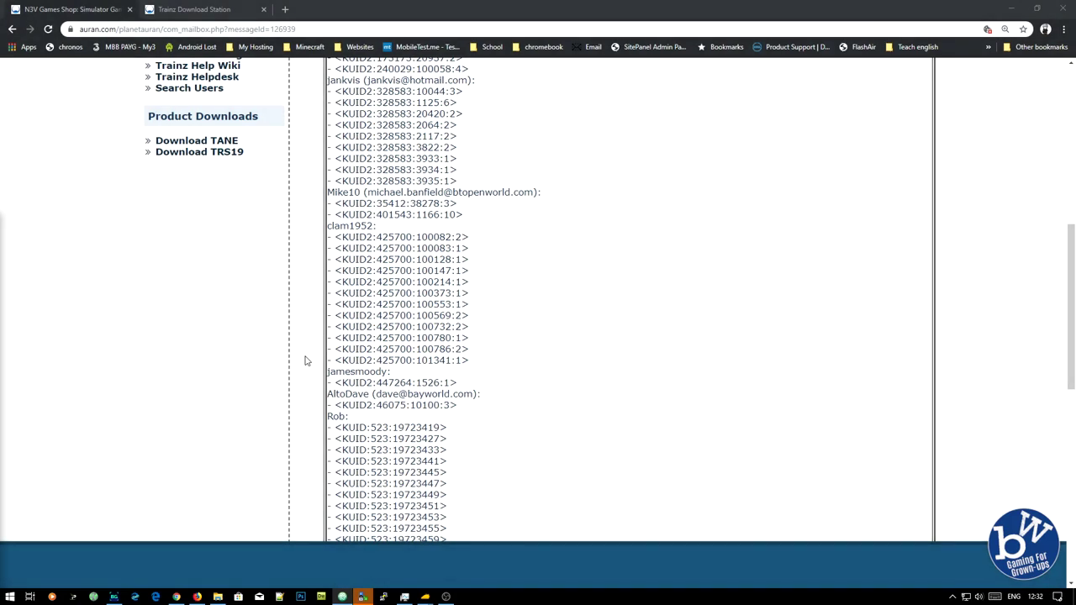
Step: Read through the missing-dependency report for the Perran Sands Branchline Train Ride content
scroll(464, 296, up, 2)
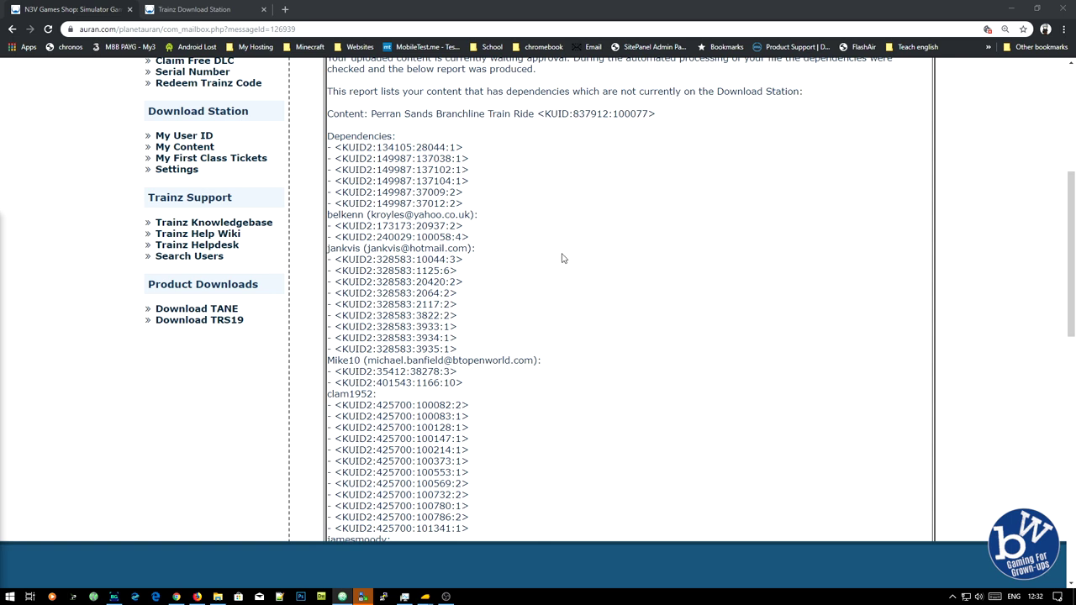
scroll(563, 258, down, 6)
scroll(564, 258, up, 5)
scroll(563, 258, up, 1)
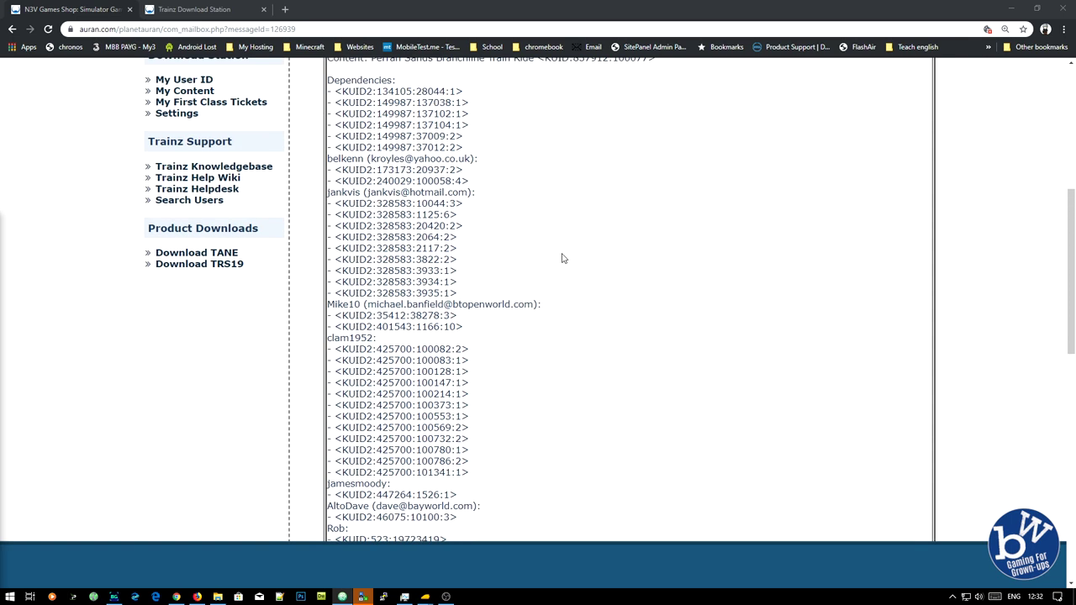
scroll(564, 258, down, 3)
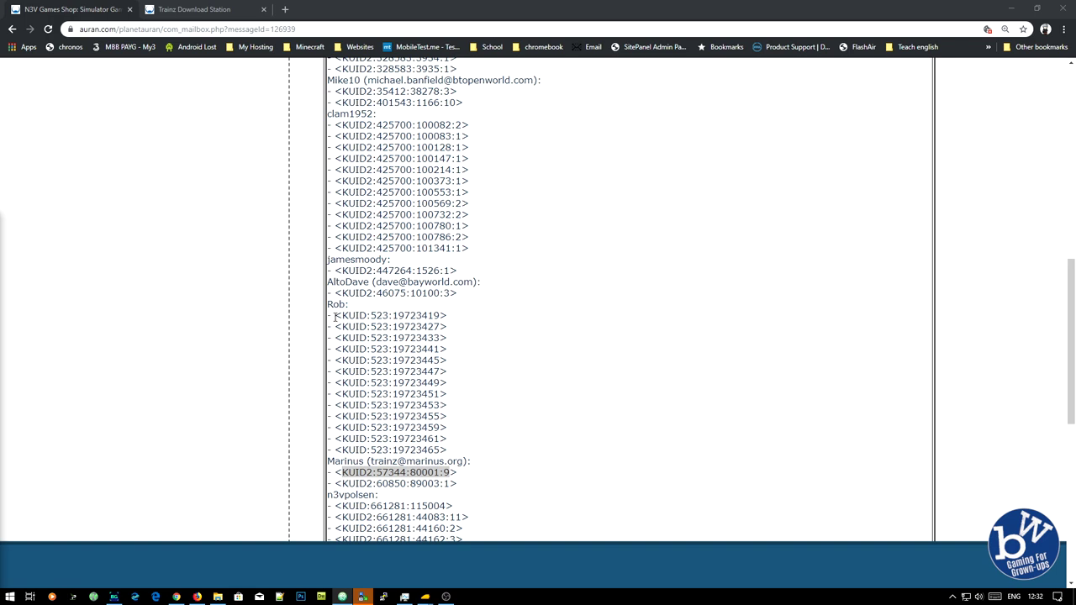
Step: Highlight the block of 523 KUIDs and the block of 425700 KUID2s, and look over the rest of the dependency list
drag(334, 317, 448, 429)
drag(335, 126, 479, 249)
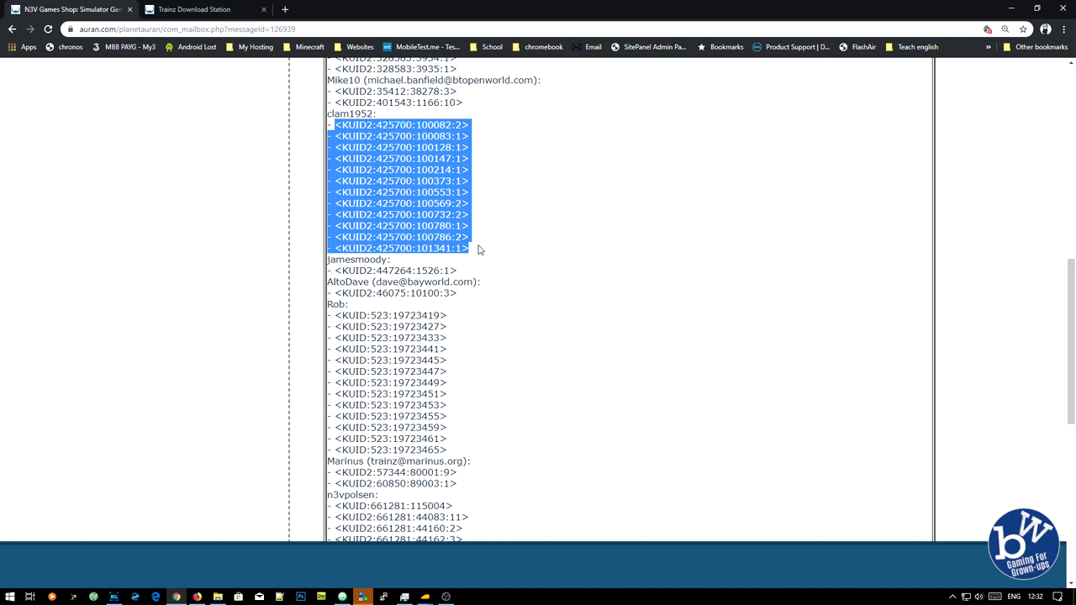
scroll(484, 251, up, 3)
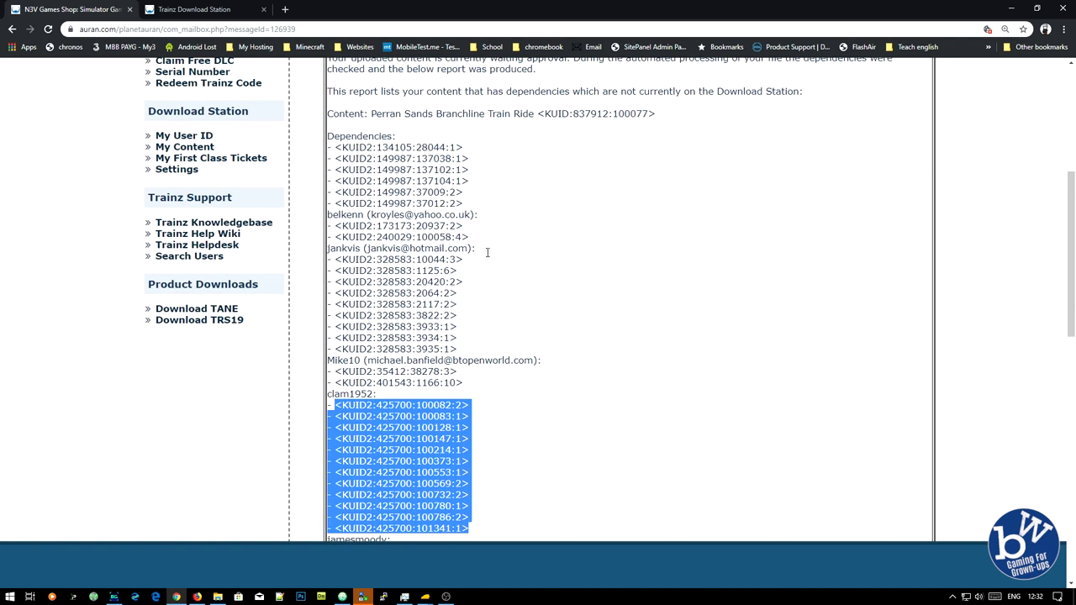
scroll(487, 254, down, 3)
scroll(487, 257, up, 2)
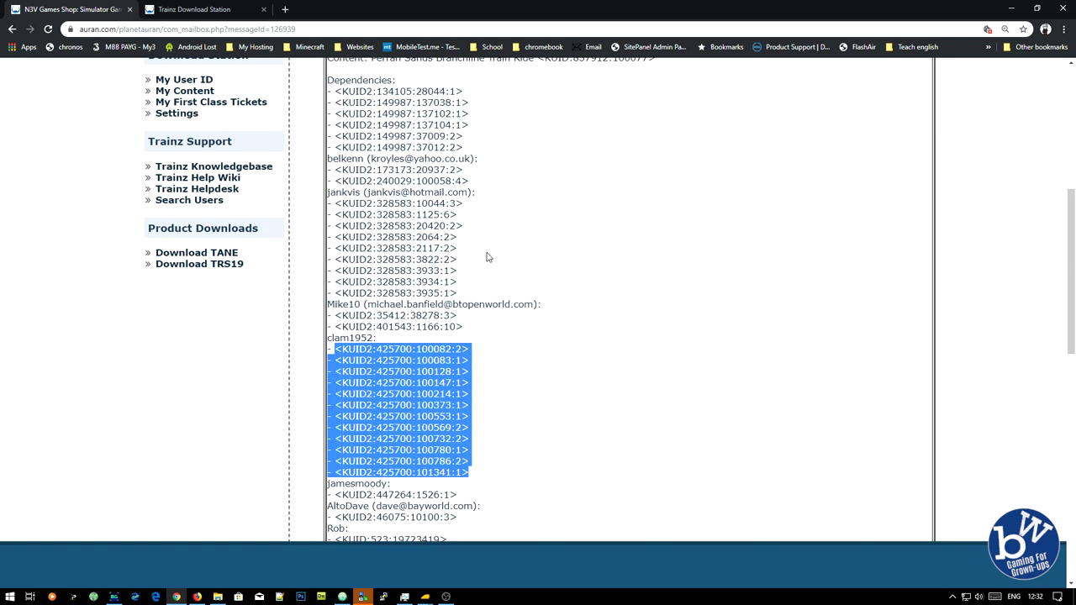
scroll(481, 221, up, 1)
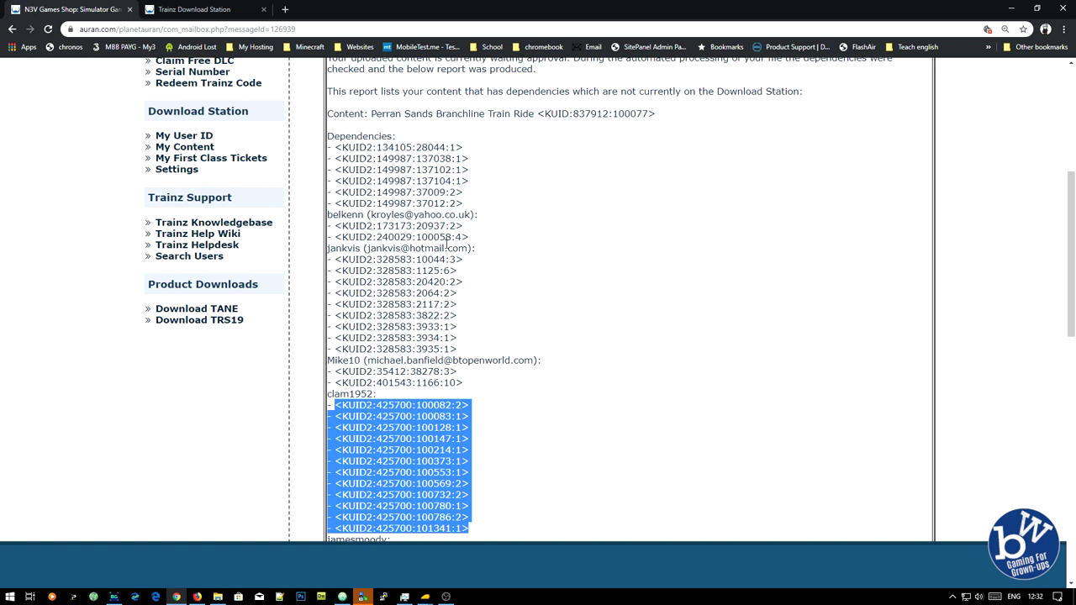
scroll(446, 240, down, 5)
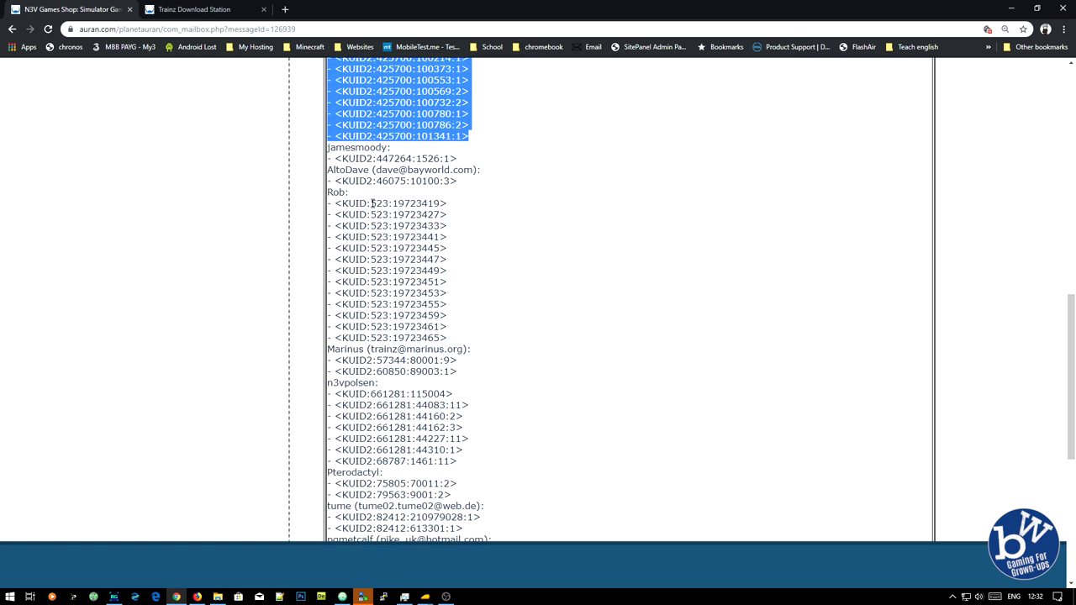
Step: Highlight the KUID prefix and the number 523:19723419 in the first entry of the 523 block
drag(371, 203, 439, 203)
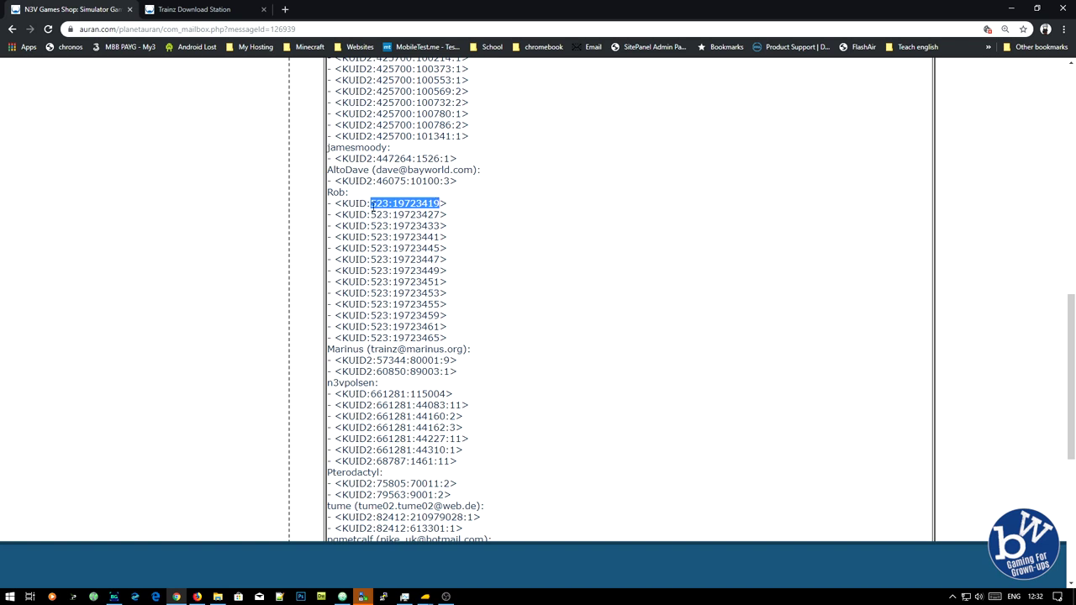
click(344, 203)
drag(342, 204, 369, 203)
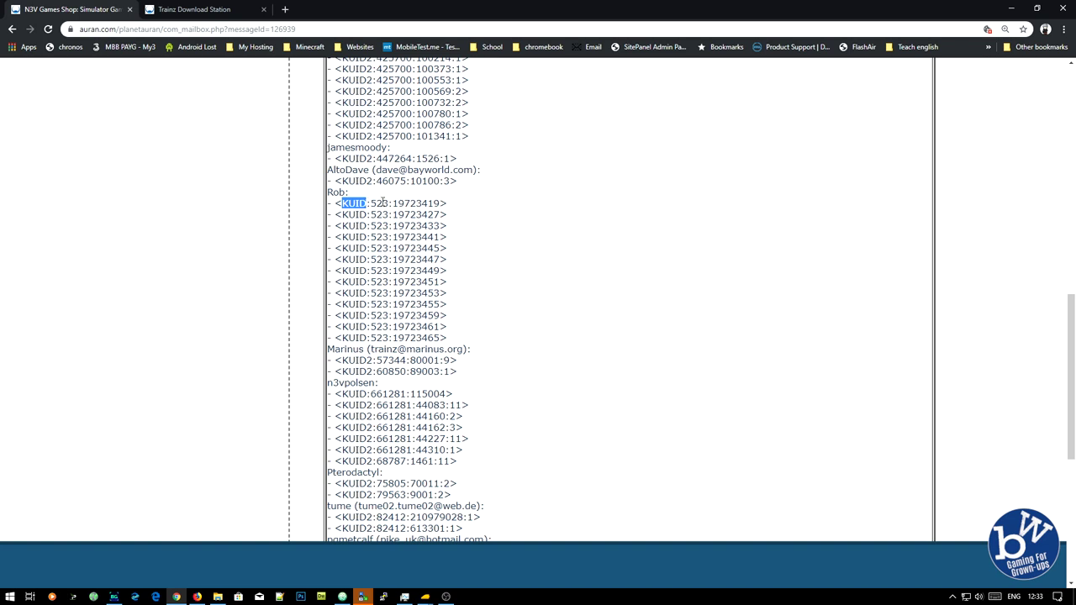
drag(439, 203, 371, 205)
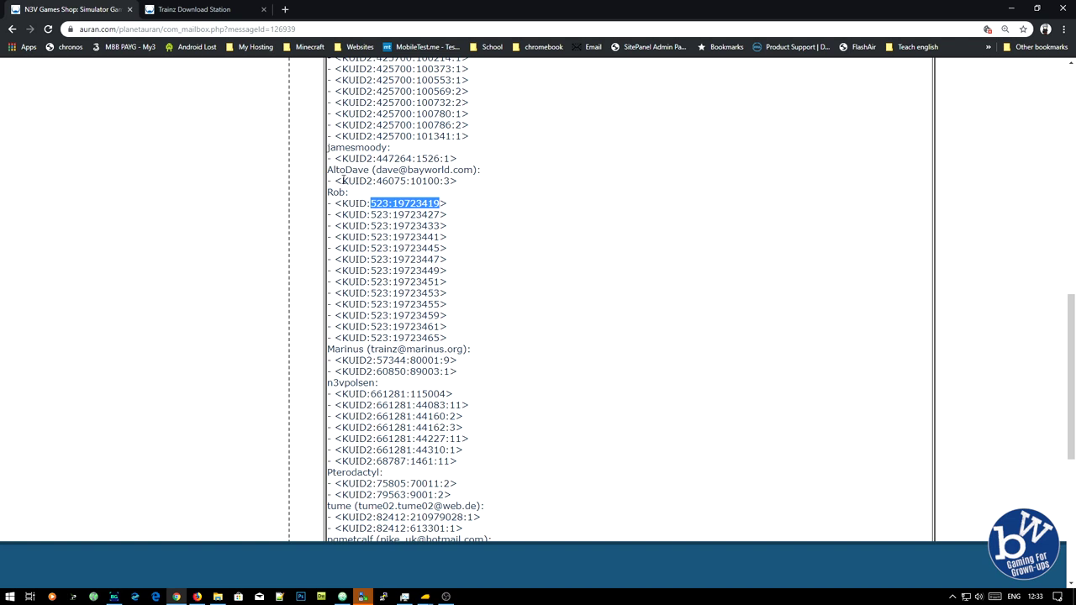
Step: Highlight the KUID2 prefix and the final version digit of the dependency KUID2:46075:10100:3
drag(342, 181, 372, 180)
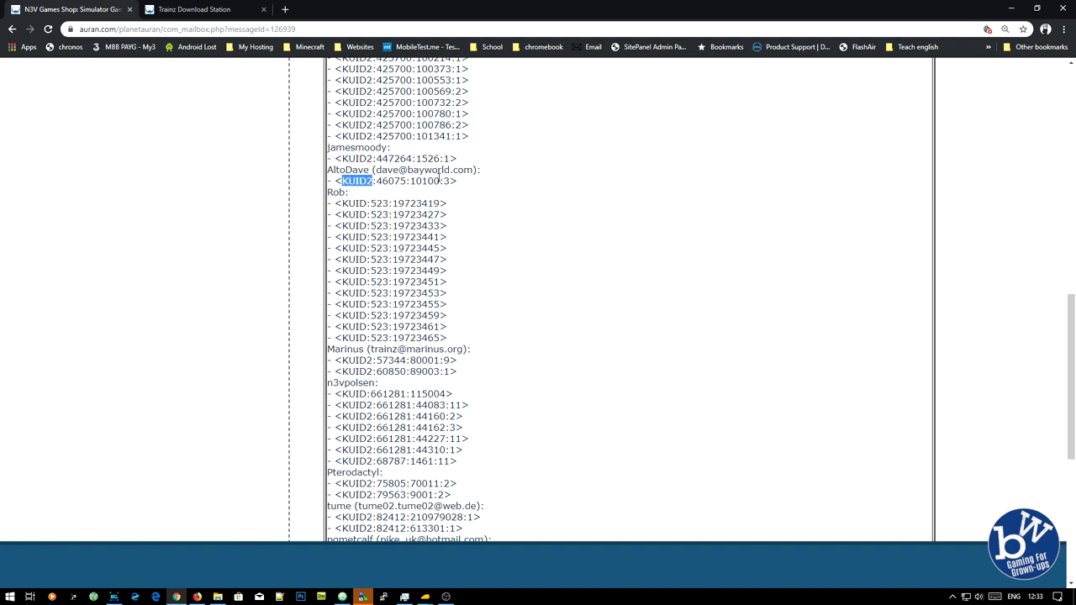
click(444, 181)
double_click(447, 181)
click(449, 181)
double_click(449, 181)
scroll(460, 255, down, 1)
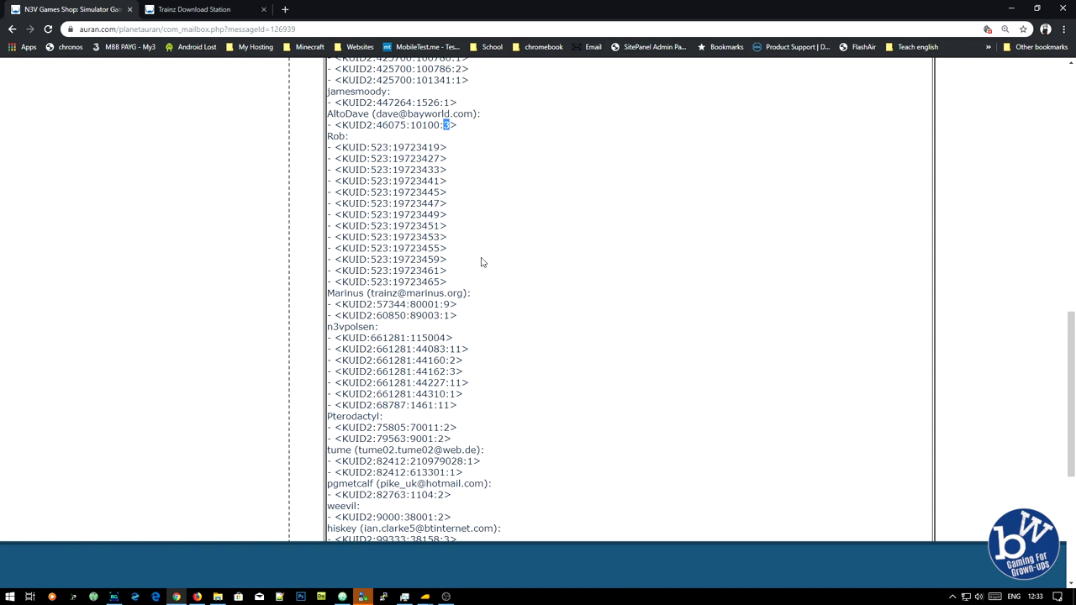
Step: Highlight the full number, the version digit and the base number 57344:80001 of the dependency KUID2:57344:80001:9
scroll(482, 262, down, 1)
drag(376, 248, 450, 248)
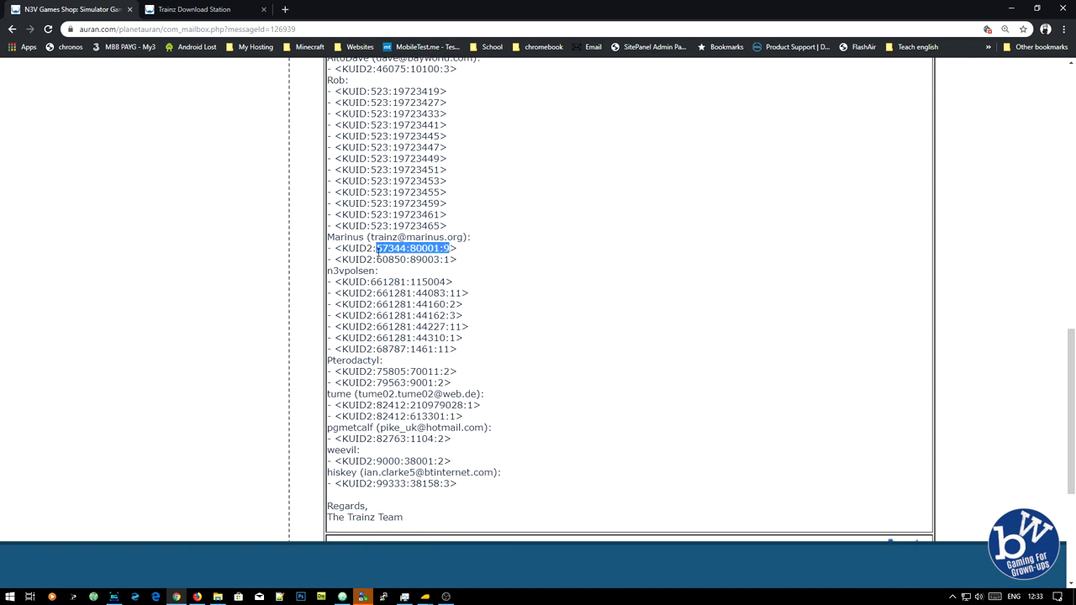
double_click(446, 248)
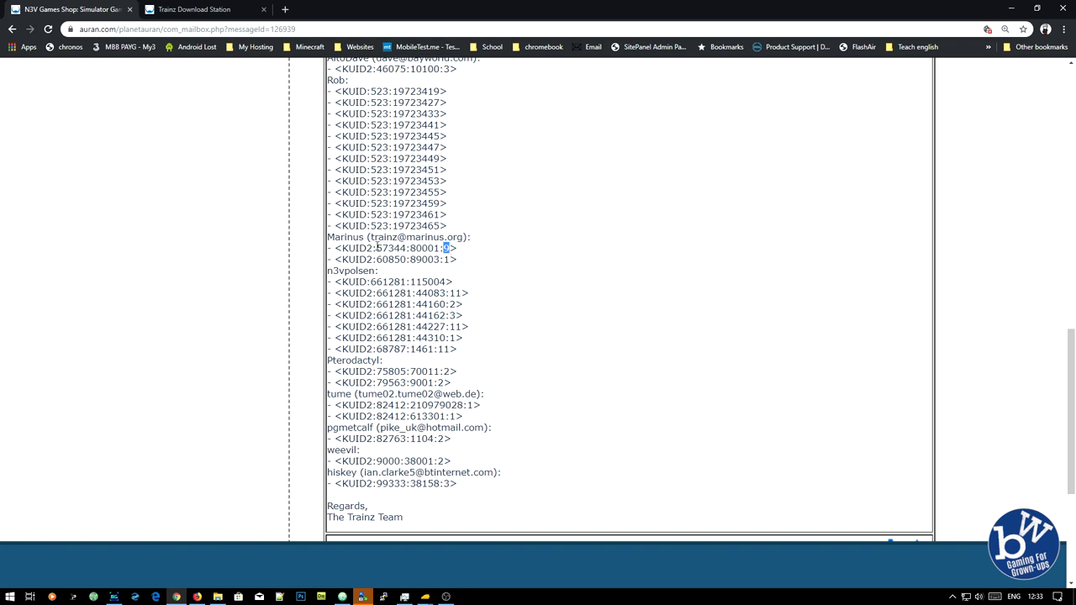
drag(376, 248, 439, 249)
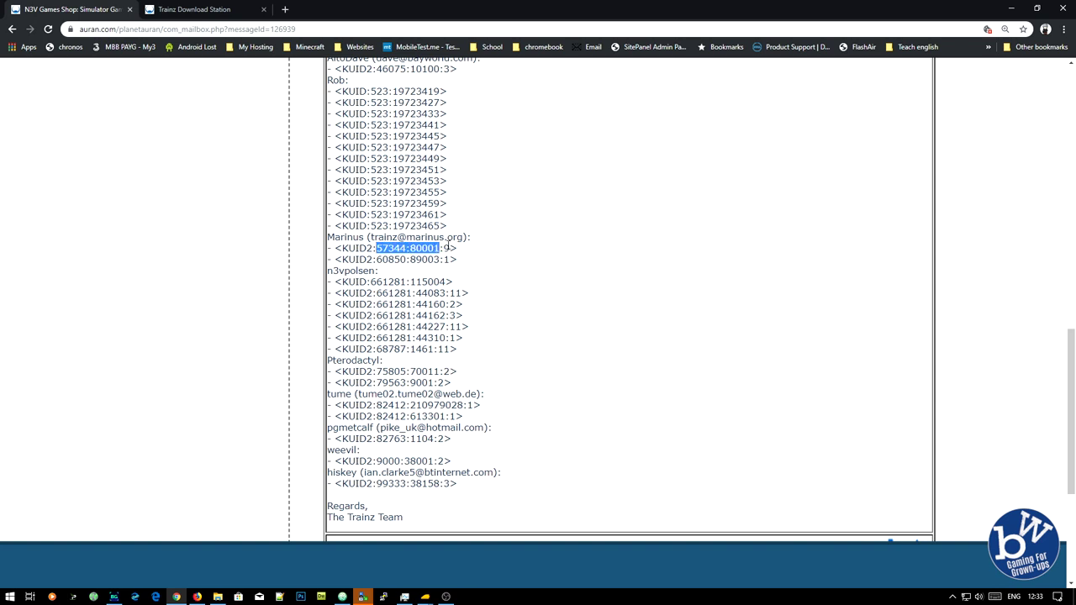
Step: In the Trainz Download Station results, highlight the WaitForTrigger title and its KUID2 number
click(206, 9)
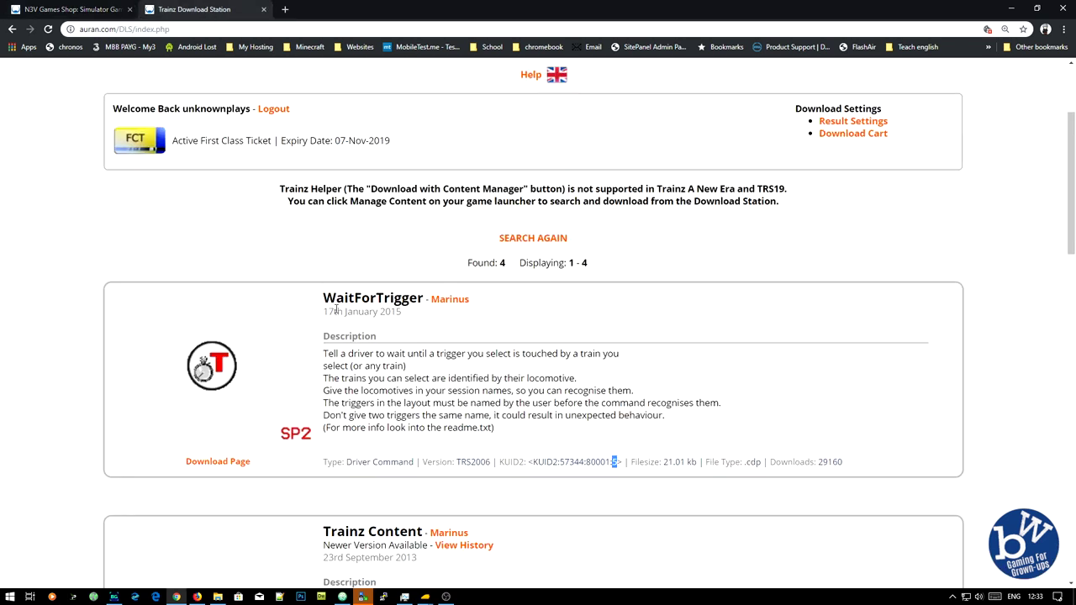
drag(323, 301, 426, 300)
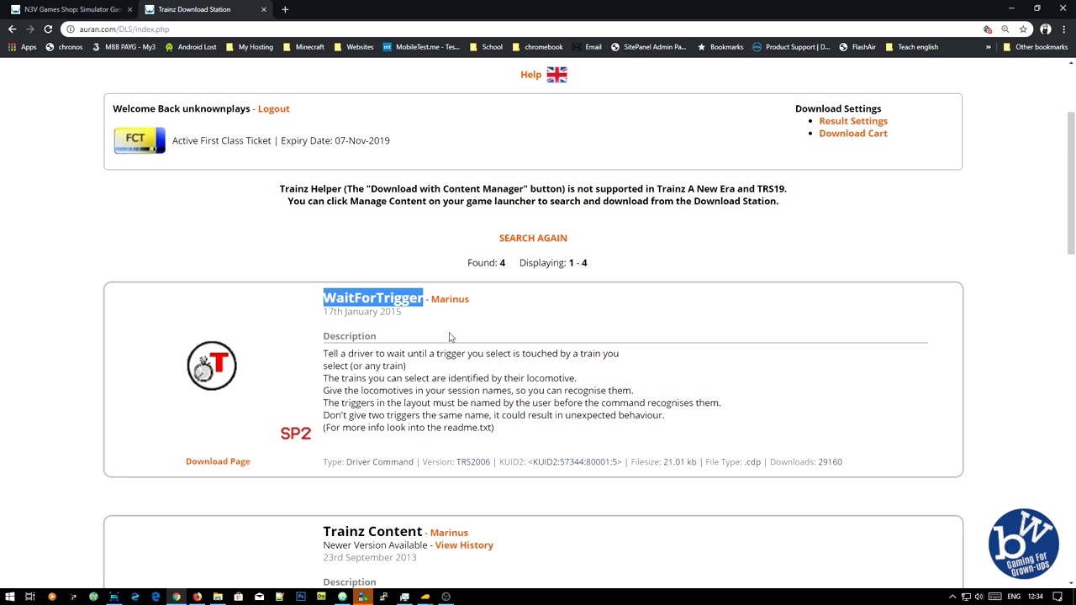
drag(533, 462, 616, 462)
click(613, 461)
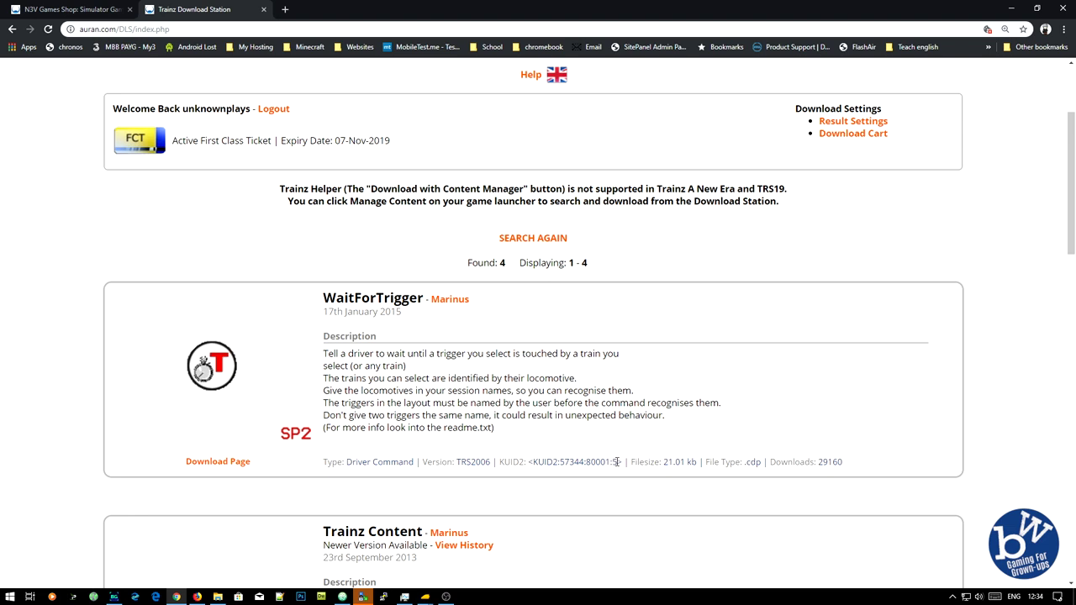
Step: Highlight the version digit of KUID2:57344:80001:9 in the dependency report and return to the Download Station results
click(78, 14)
double_click(446, 248)
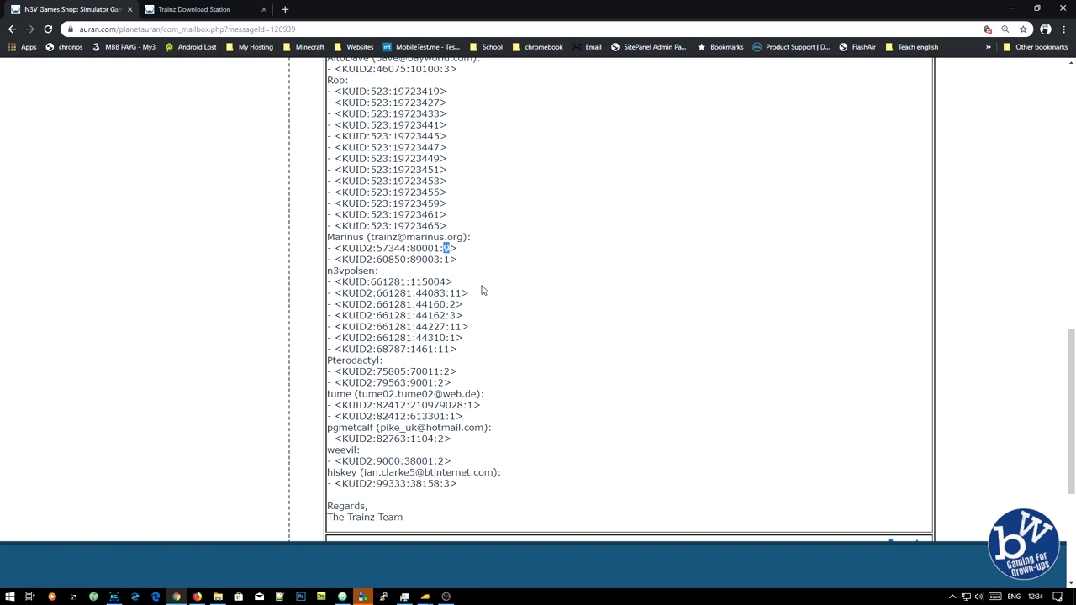
click(227, 10)
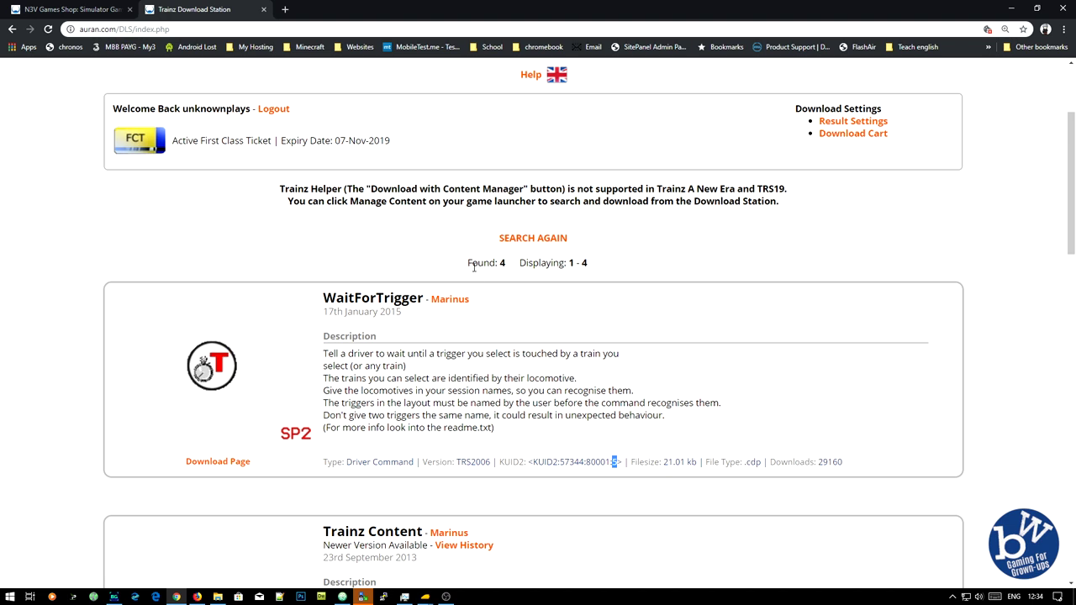
Step: Highlight the WaitForTrigger entry's release date, title and base number 57344:80001 in the search results
scroll(474, 267, down, 1)
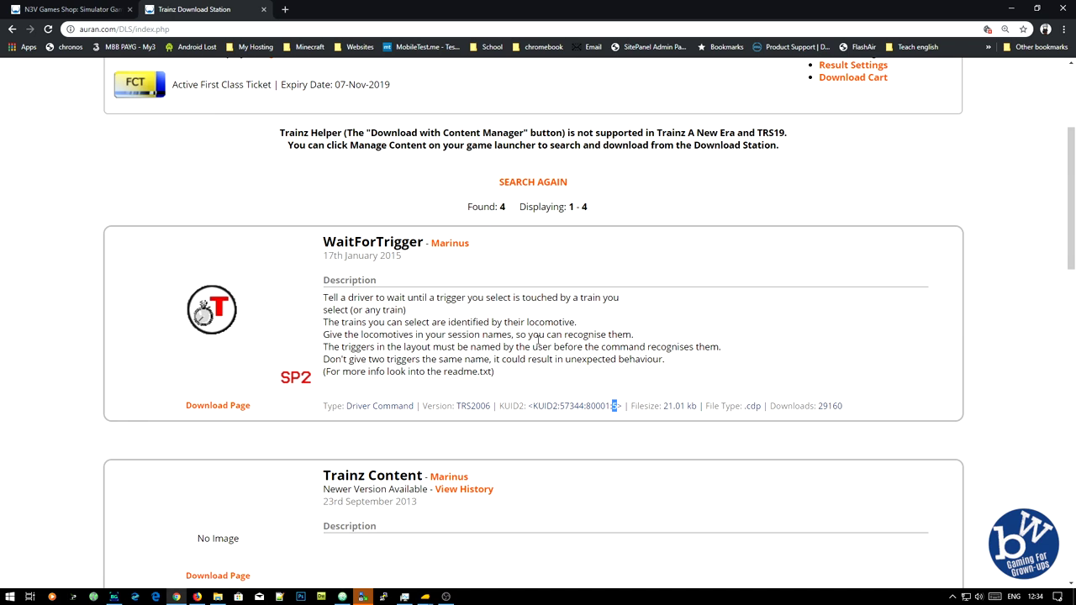
scroll(538, 340, down, 1)
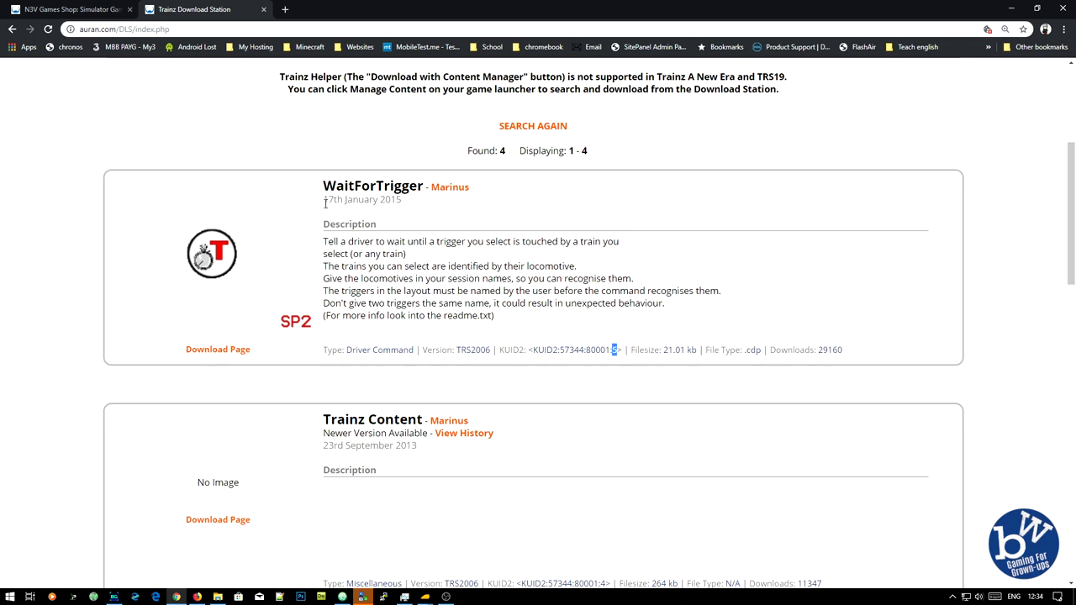
drag(325, 203, 408, 208)
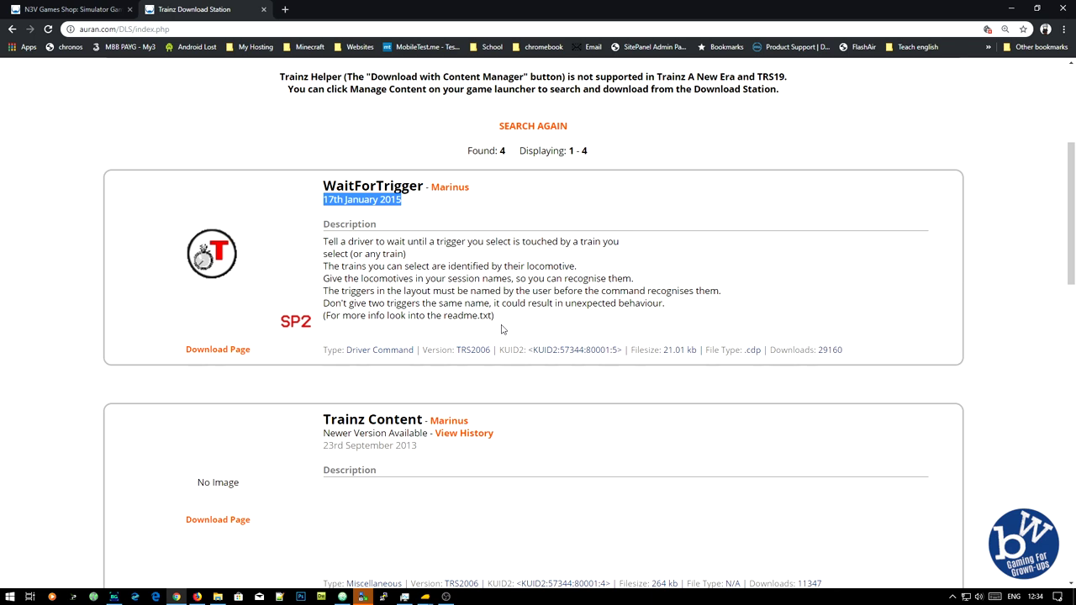
drag(324, 187, 425, 187)
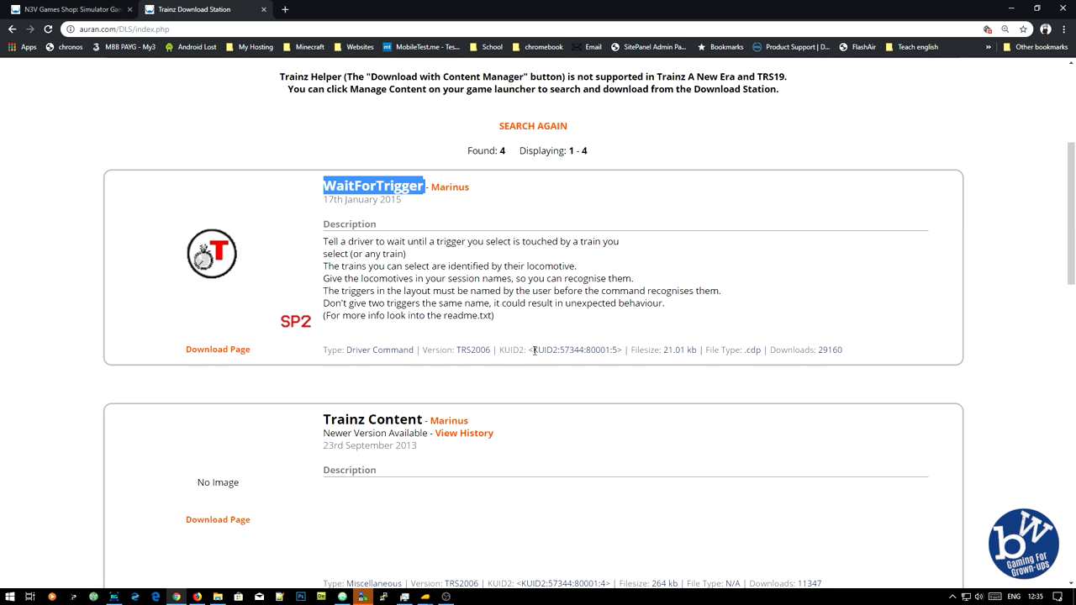
drag(533, 349, 558, 350)
click(612, 351)
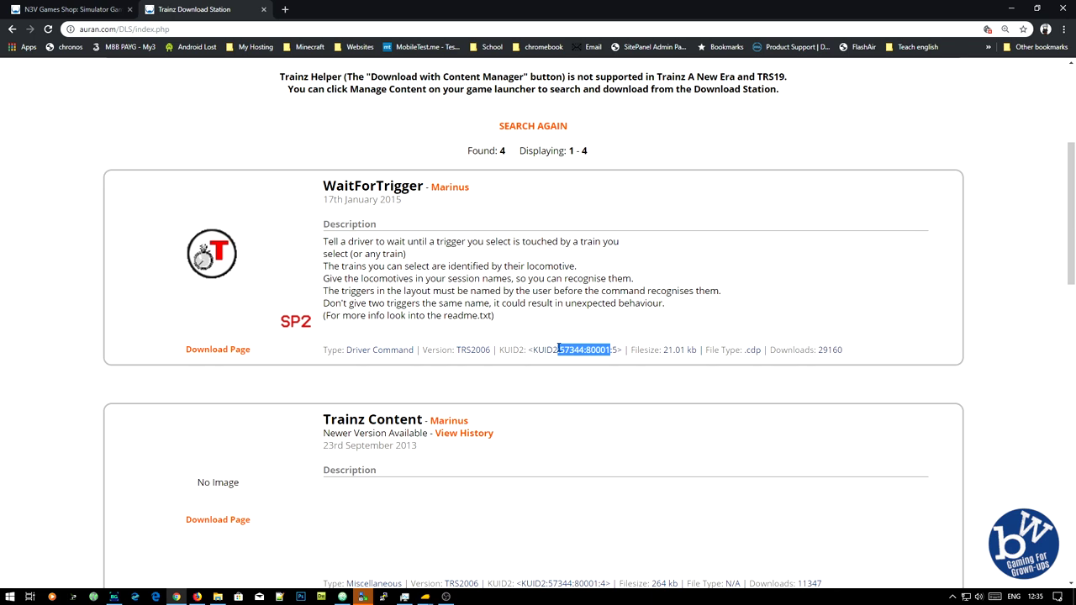
Step: Return to the dependency report and highlight the version digits of KUID2:425700:100083:1 and KUID2:149987:37012:2
click(68, 9)
scroll(419, 236, up, 5)
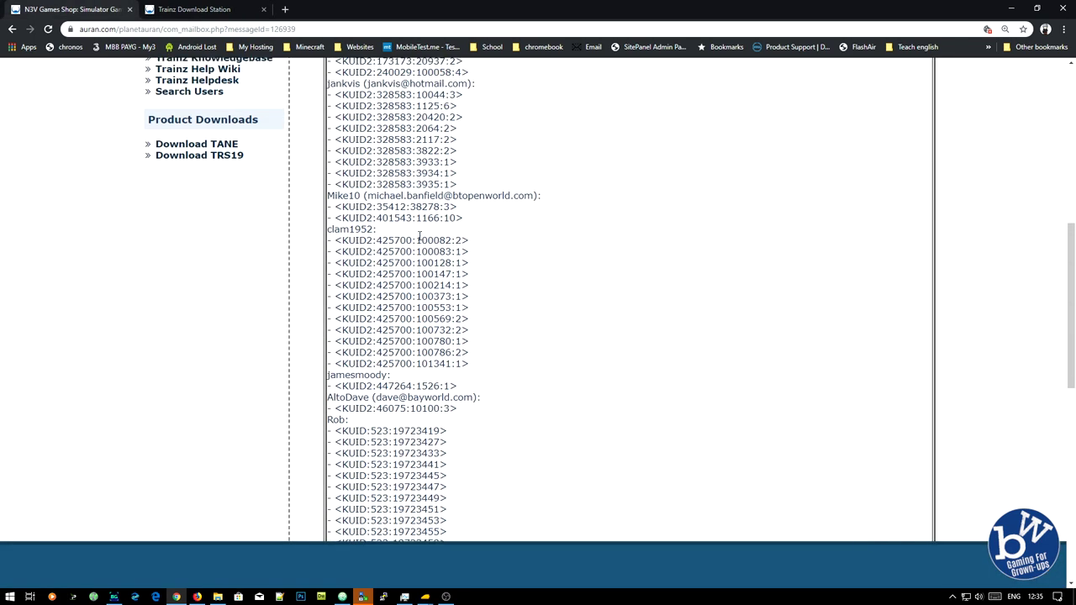
scroll(460, 303, down, 1)
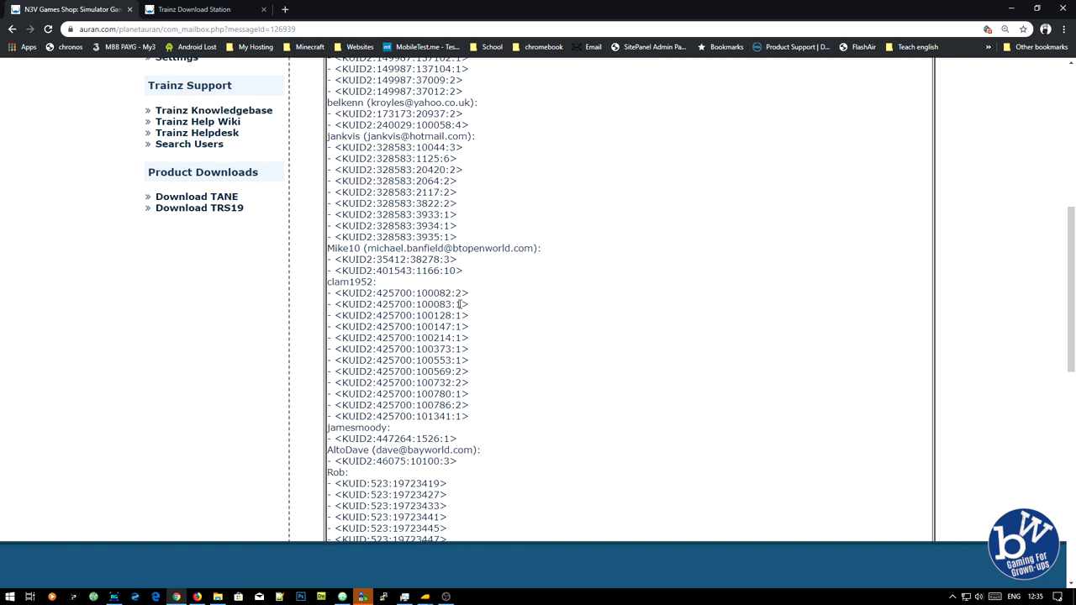
double_click(458, 304)
scroll(456, 305, up, 2)
double_click(452, 203)
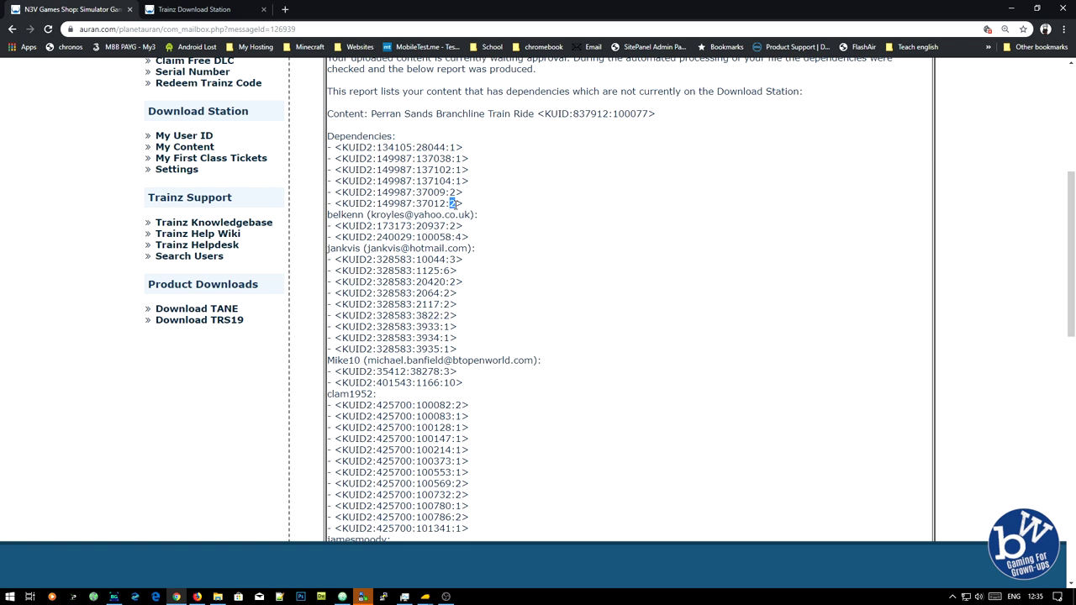
drag(342, 204, 459, 204)
click(455, 205)
double_click(454, 204)
Step: Check the WaitForTrigger version on the Download Station again and go back to the dependency report's list
key(ctrl+Tab)
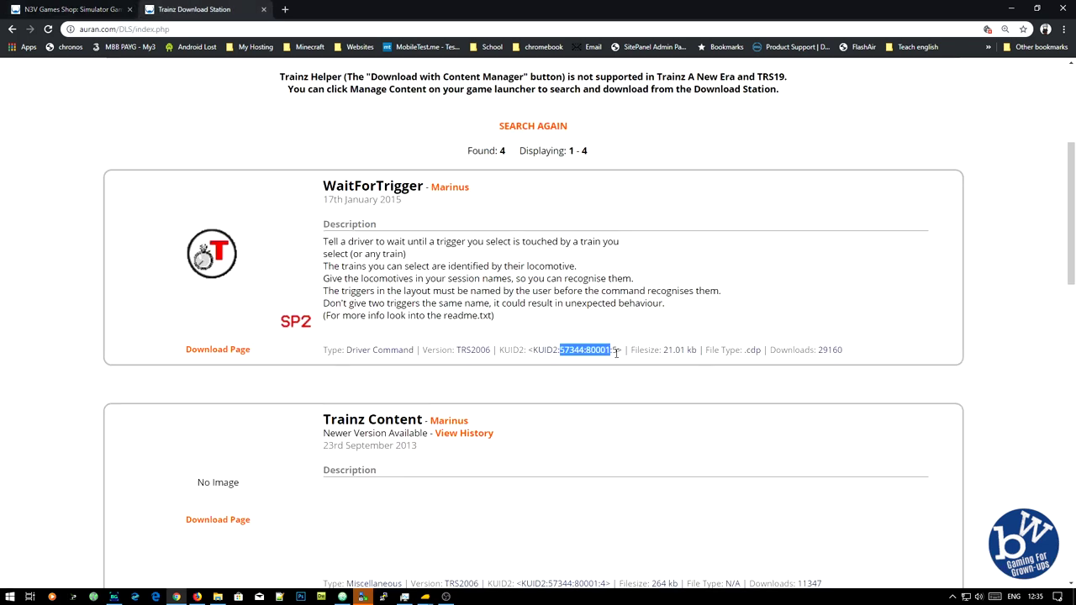
click(85, 12)
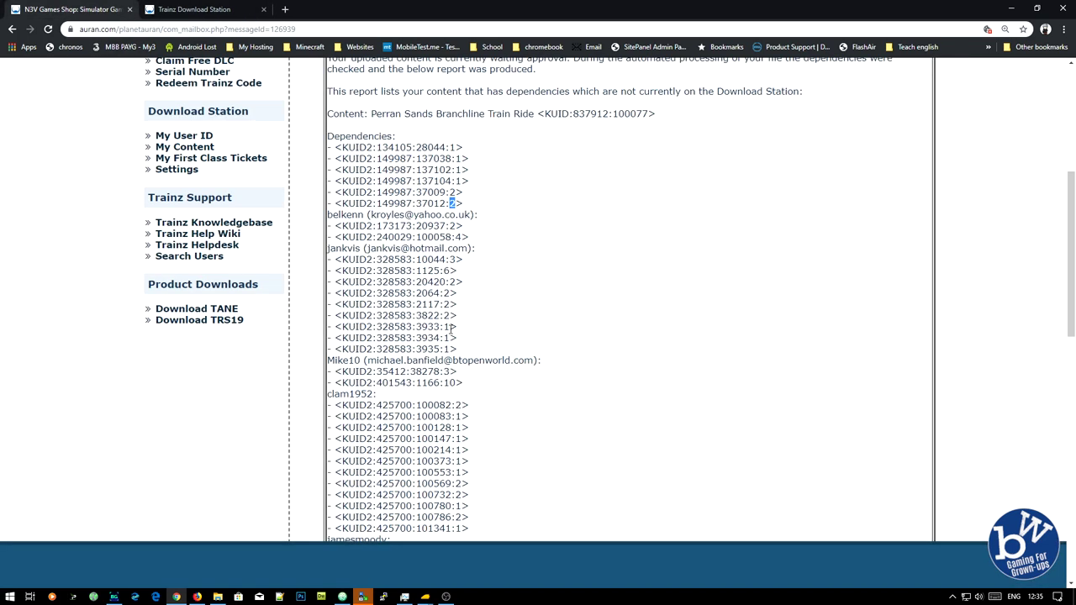
scroll(462, 453, down, 2)
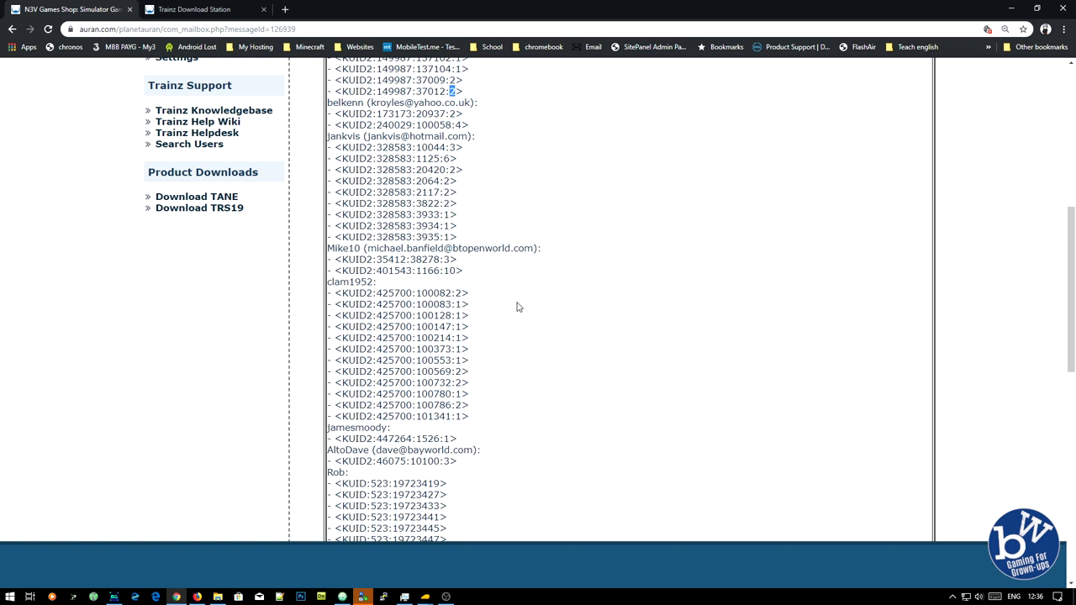
Step: Switch to File Explorer and compare the newbuild and 16oct2019 folders in D:\Games\Trainz\trs19, leaving 16oct2019 selected
click(218, 597)
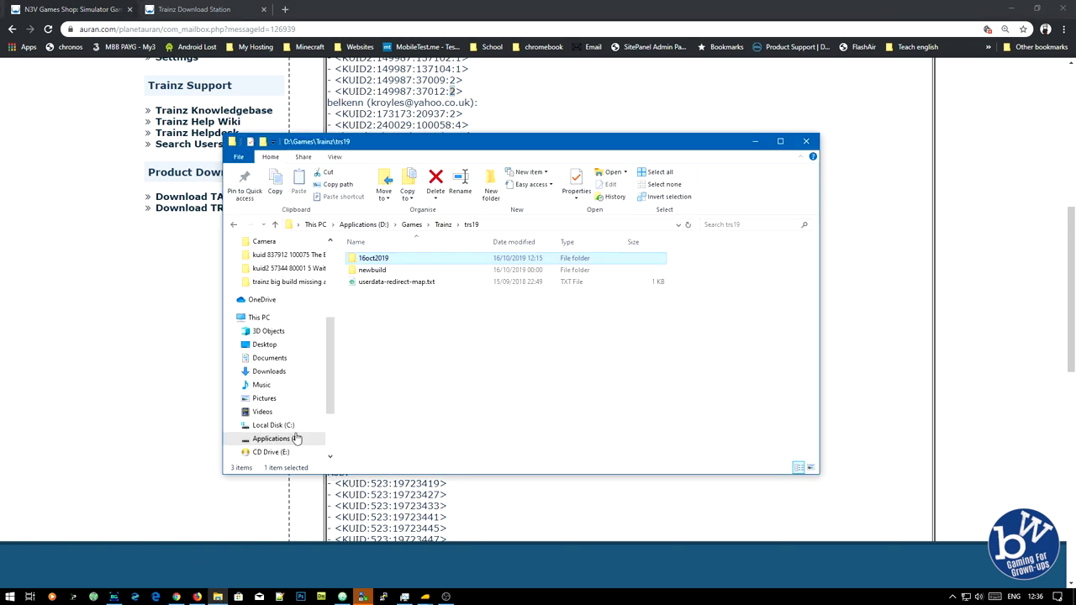
click(370, 272)
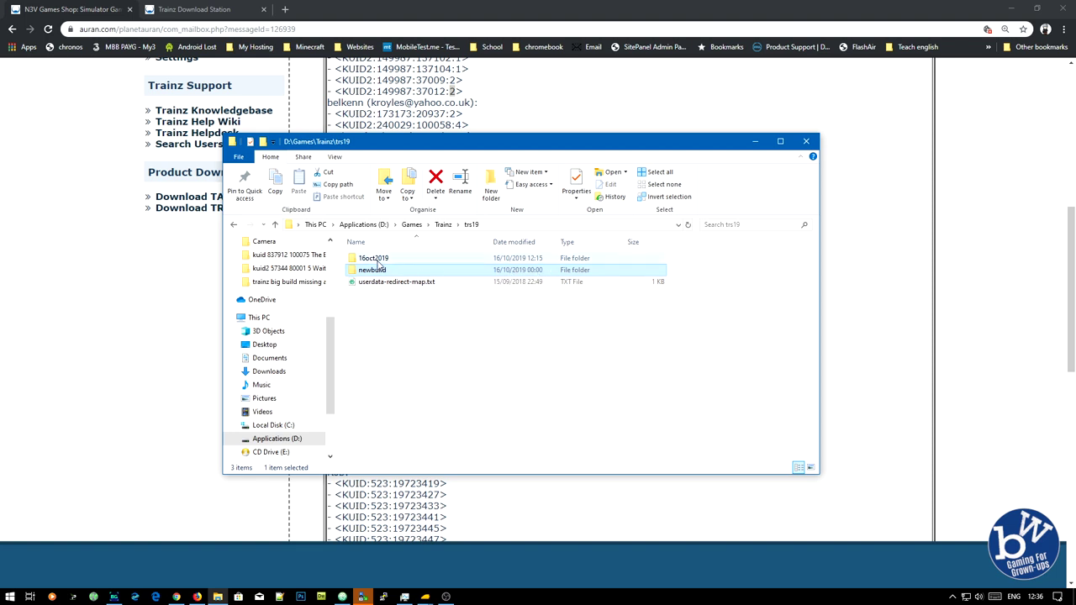
click(377, 261)
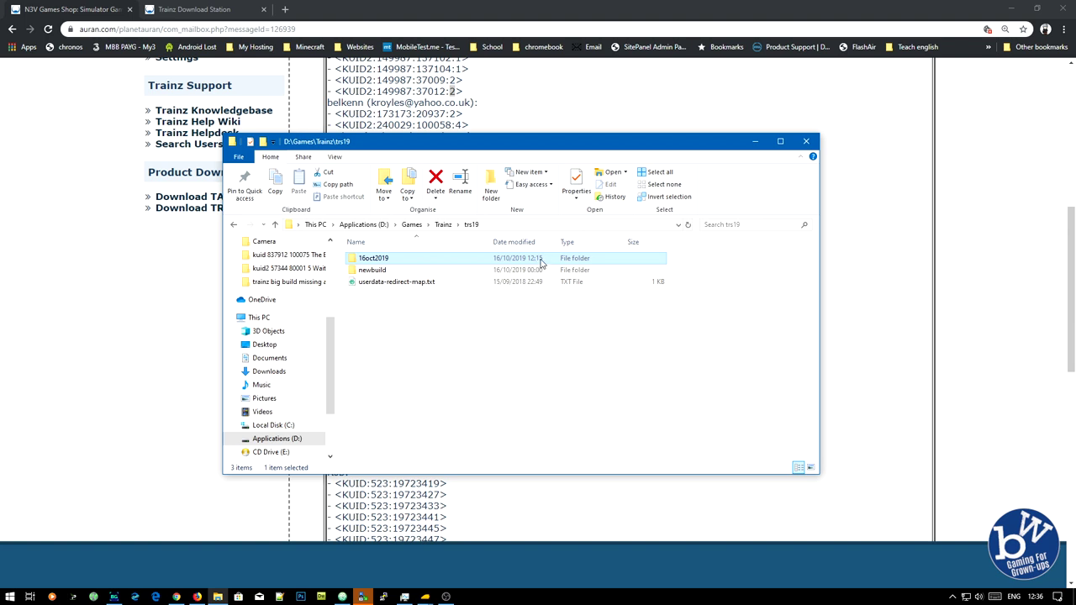
Step: Select the newbuild folder and return the selection to 16oct2019 to compare the two build folders once more
click(378, 271)
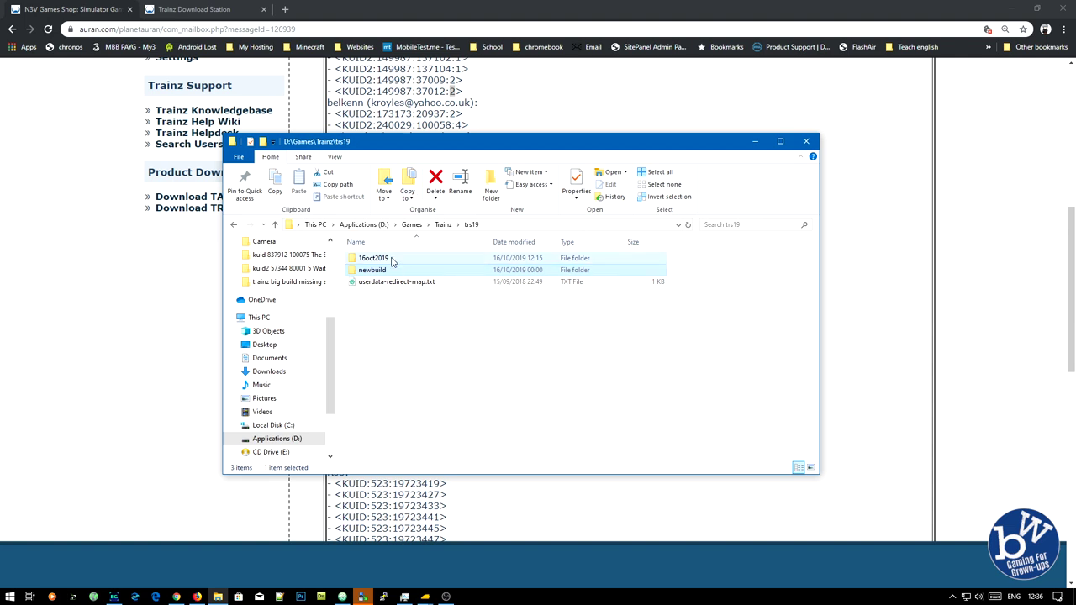
click(391, 260)
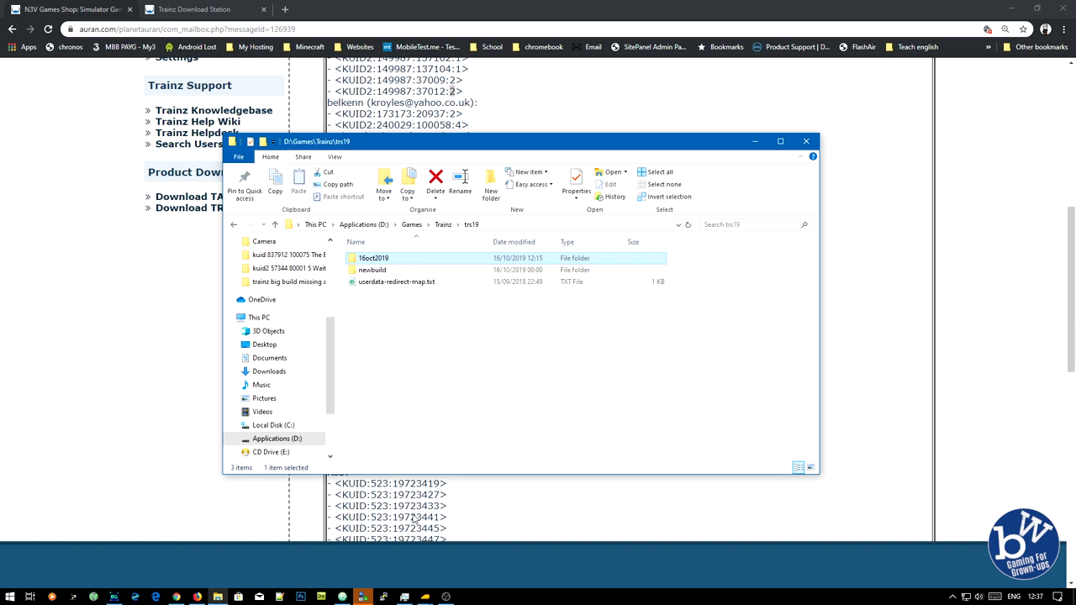
Step: Switch to Trainz Railroad Simulator 2019 and go from the route map into the 3D view of the city rail yard
click(423, 597)
click(434, 537)
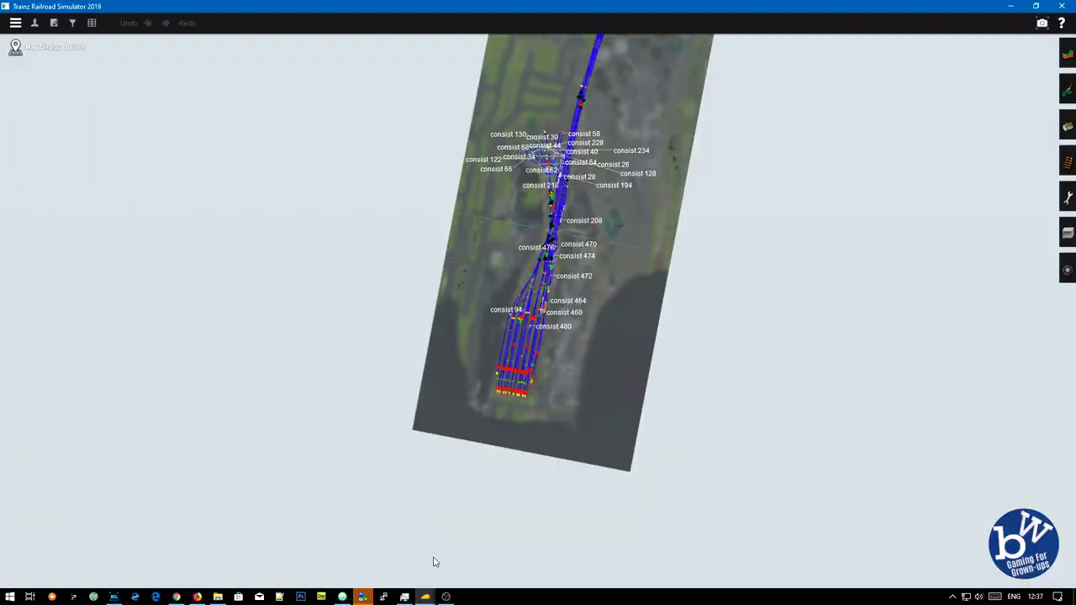
right_click(598, 298)
right_click(539, 161)
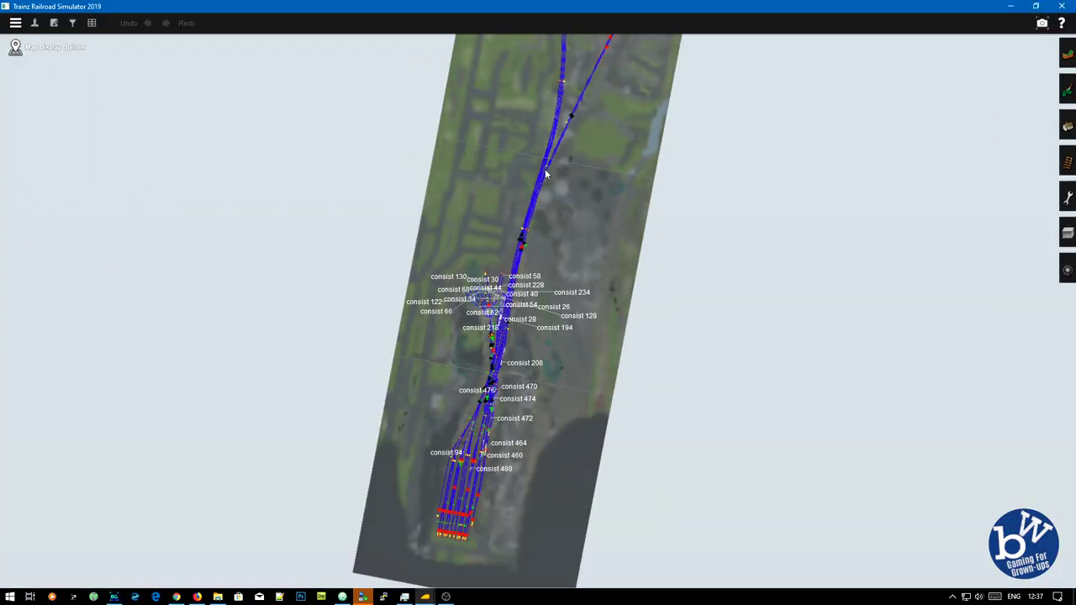
right_click(483, 393)
scroll(550, 408, up, 10)
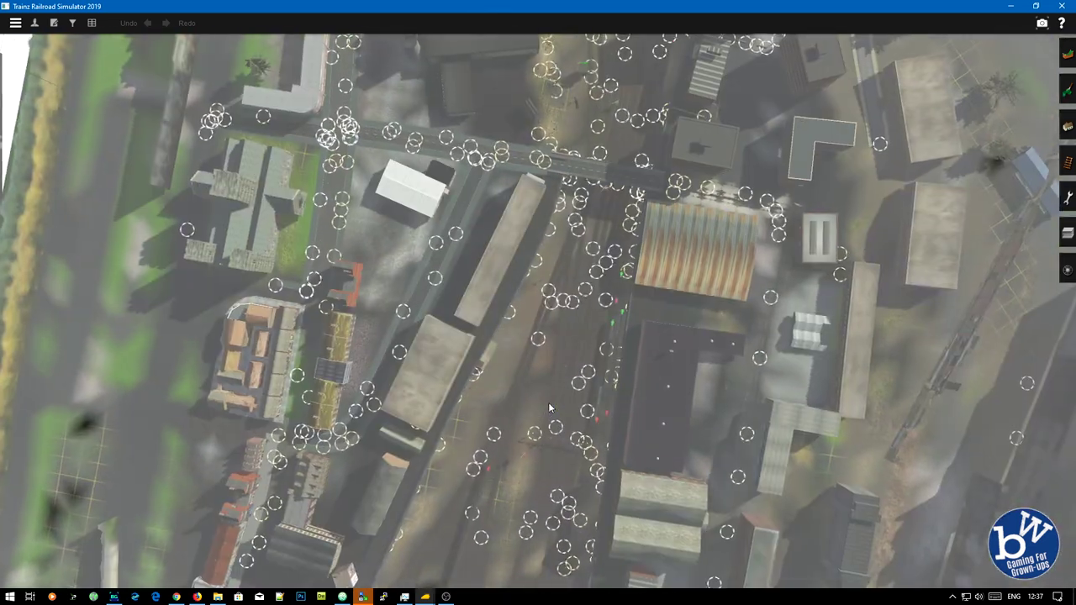
Step: Examine the terminus station's glazed train shed, platforms, signals and the coaches parked on the approach tracks
scroll(551, 407, up, 6)
key(Down)
scroll(491, 410, down, 4)
drag(485, 396, 605, 289)
scroll(597, 252, up, 3)
right_click(589, 201)
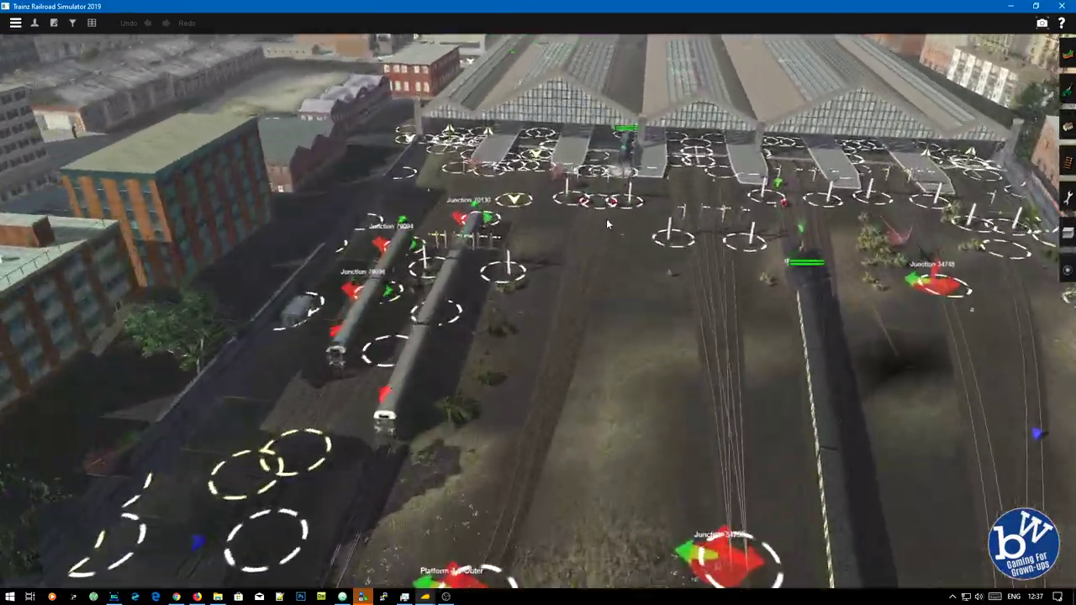
scroll(607, 252, up, 5)
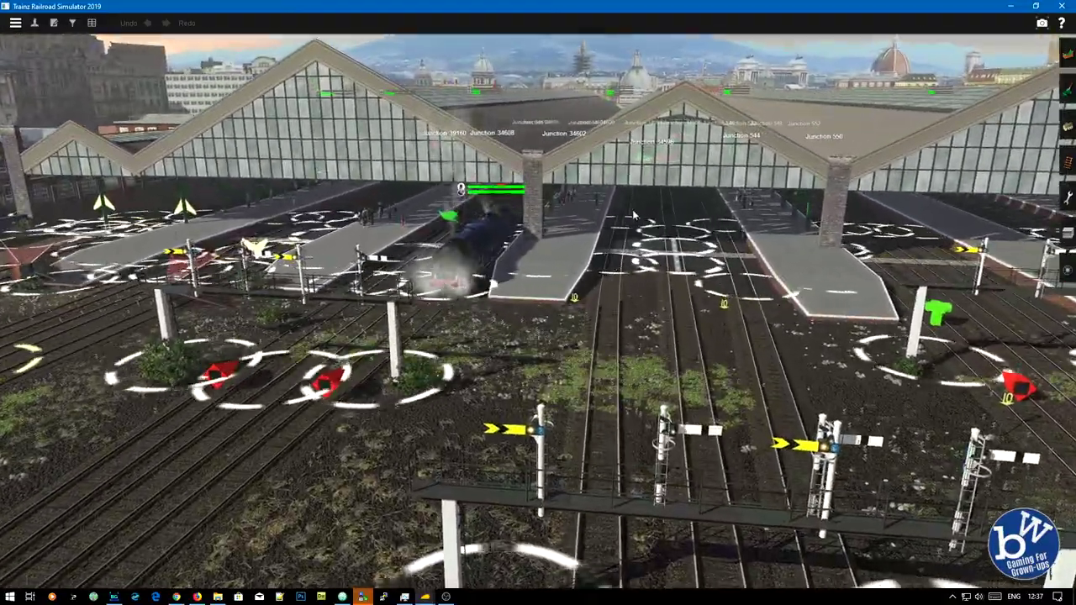
drag(721, 299, 706, 234)
scroll(567, 350, down, 3)
key(Right)
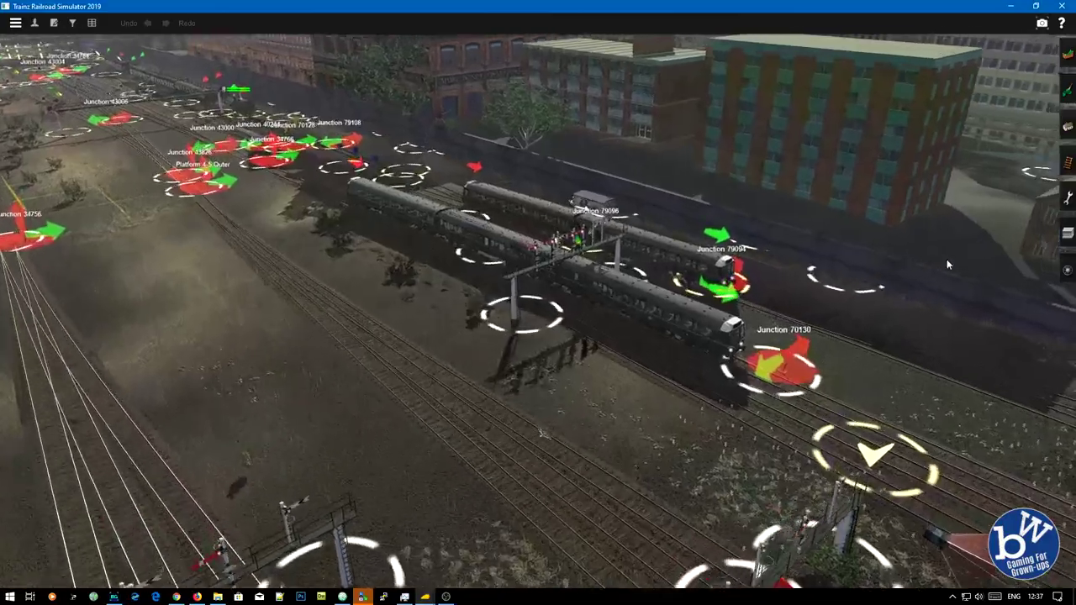
Step: Follow the approach tracks out of the terminus past the junctions to the turntable, engine sheds and carriage sidings
drag(947, 265, 283, 238)
key(Up)
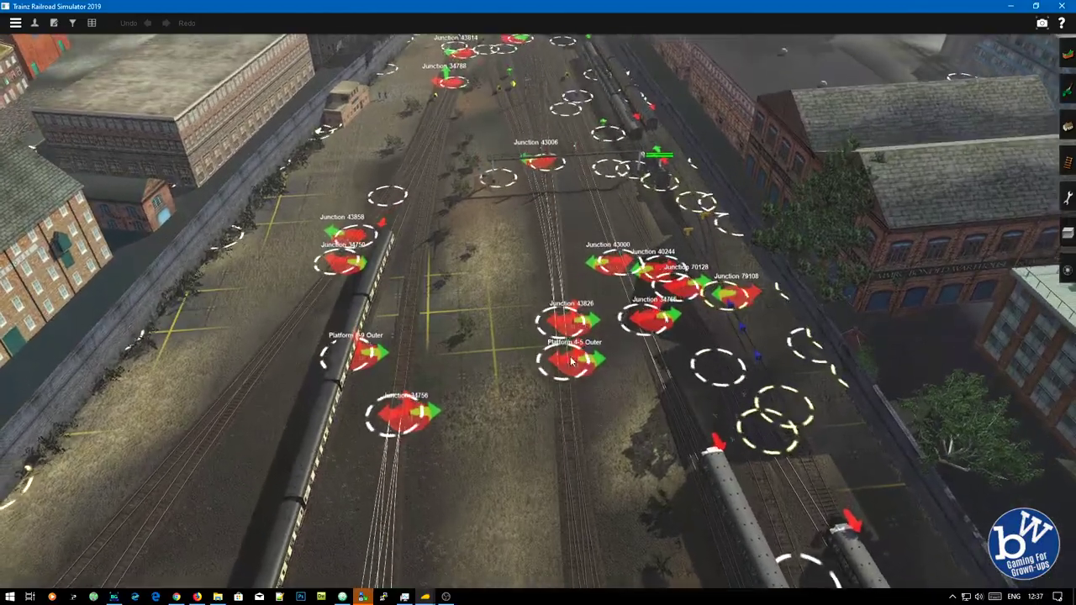
key(Down)
key(Up)
right_click(527, 184)
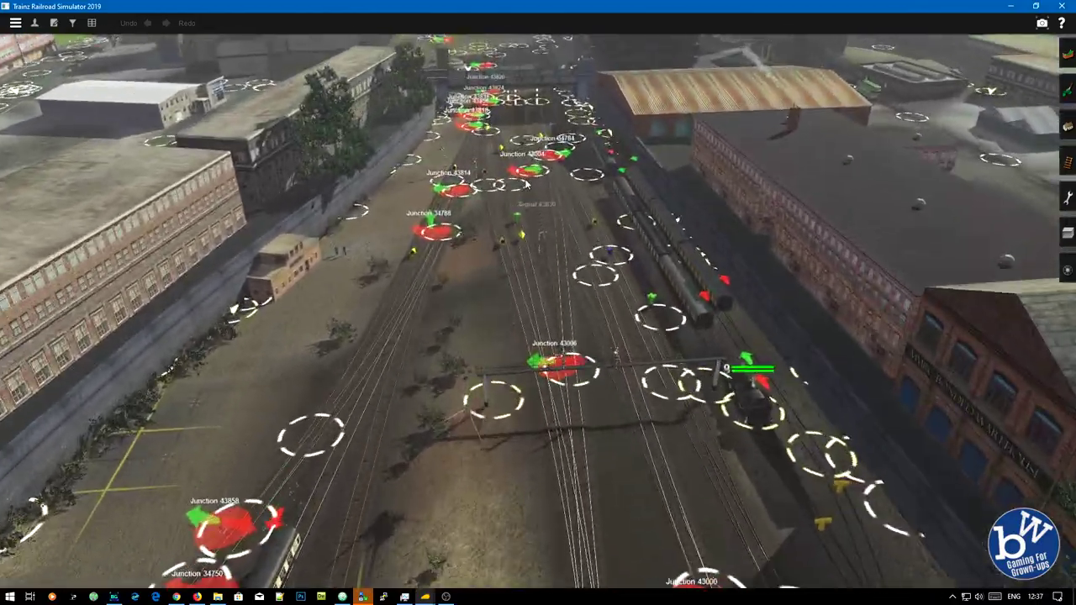
key(Up)
key(Up)
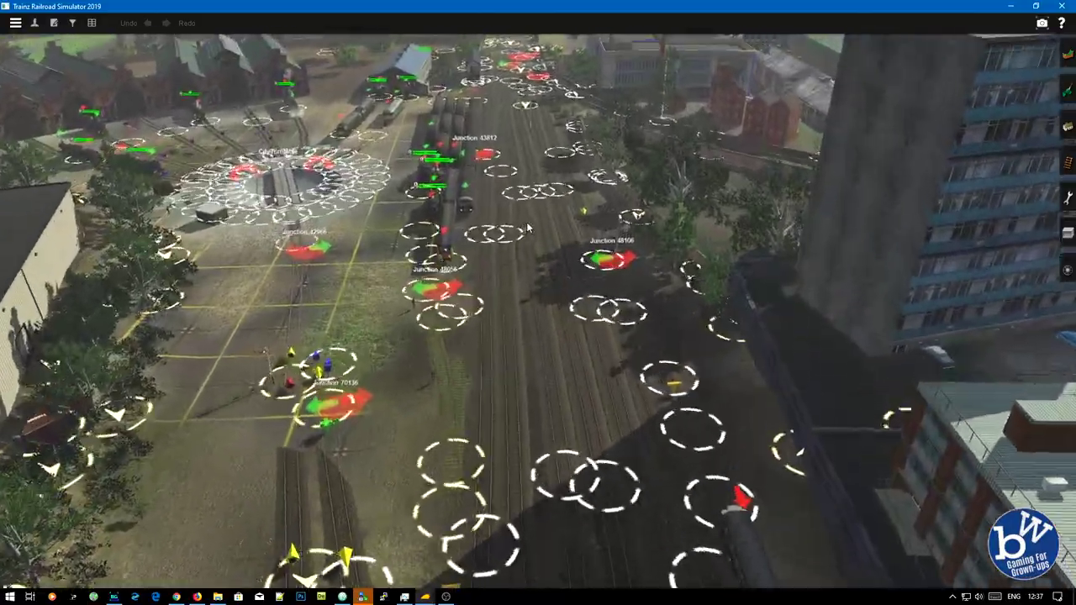
key(Up)
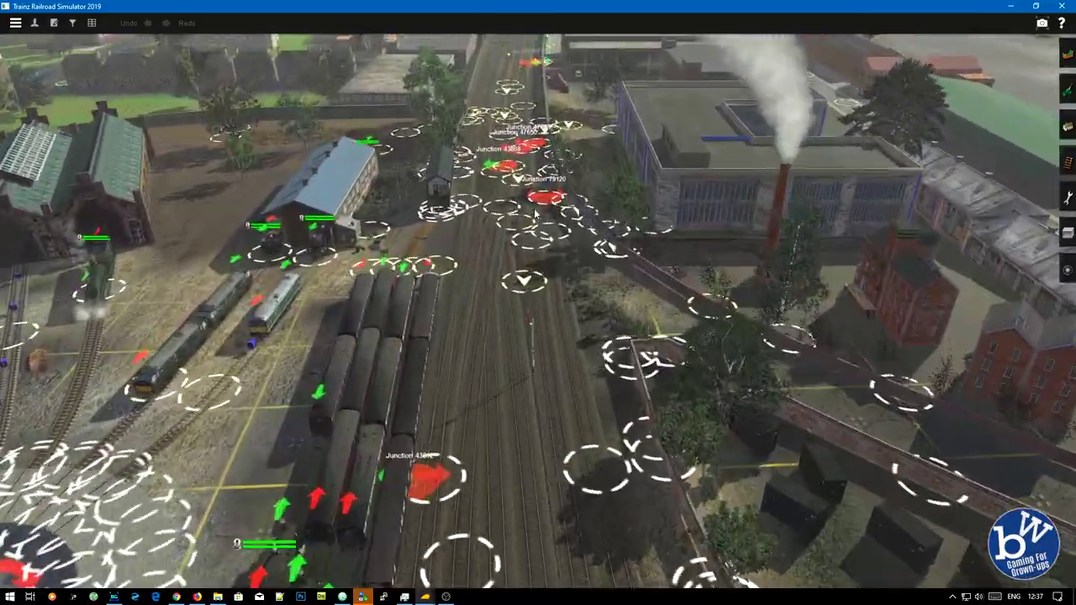
key(Up)
Step: Inspect the arched railway viaduct and the surrounding warehouses and tower blocks up to where the lines run apart
key(Left)
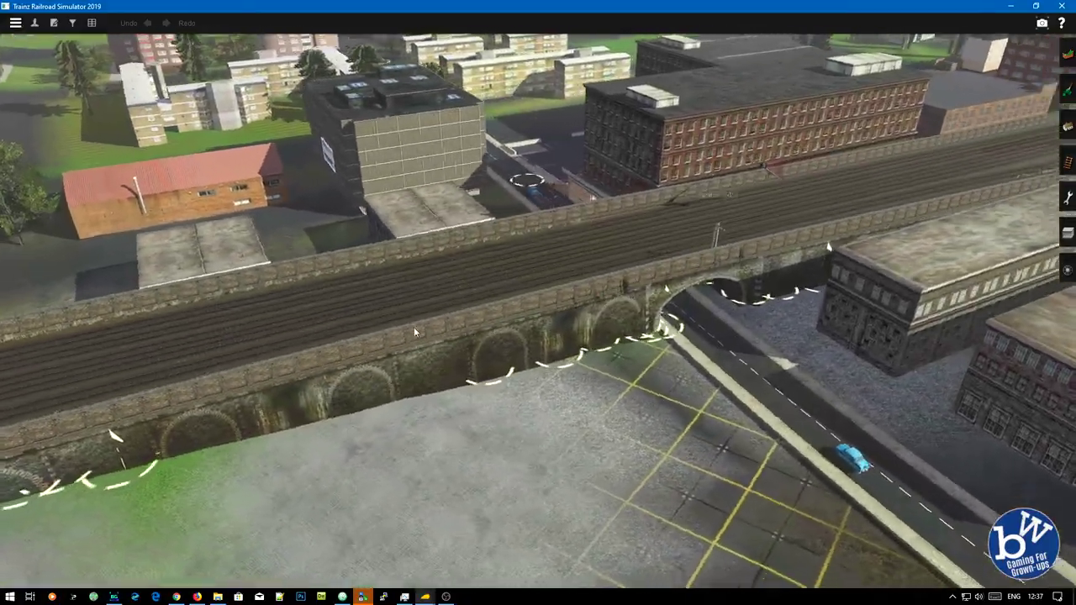
key(Left)
right_click(655, 343)
key(Right)
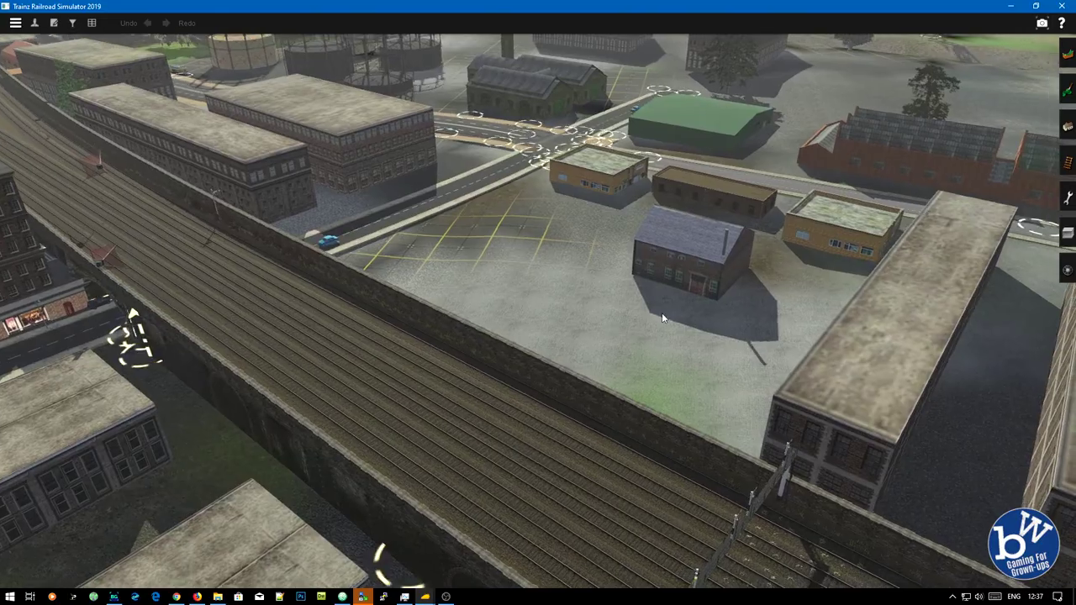
key(Left)
right_click(496, 193)
scroll(593, 222, down, 5)
right_click(599, 209)
key(Left)
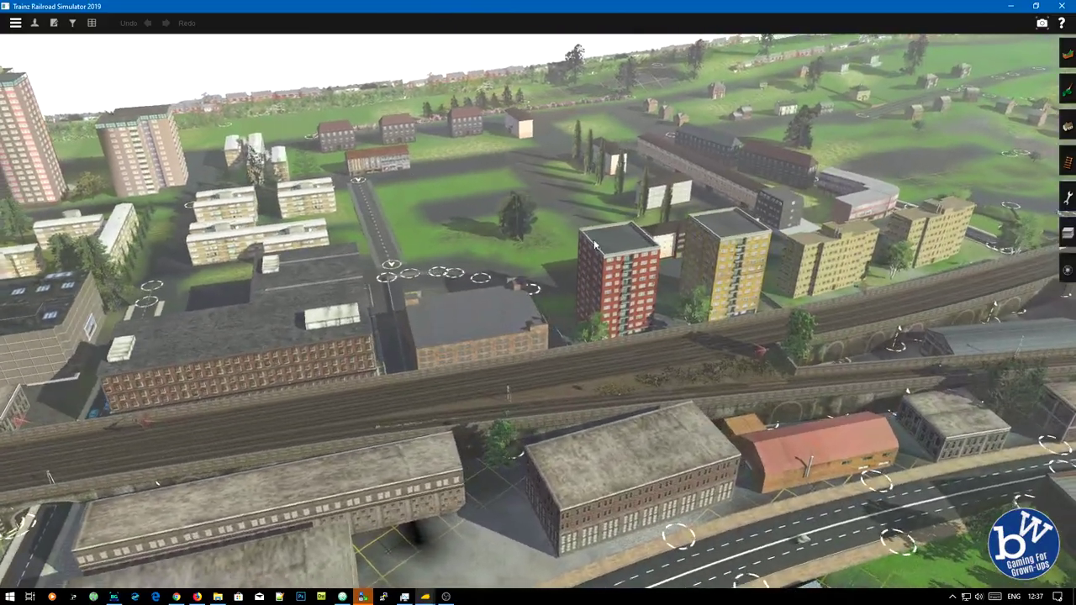
right_click(776, 250)
key(Left)
key(Left)
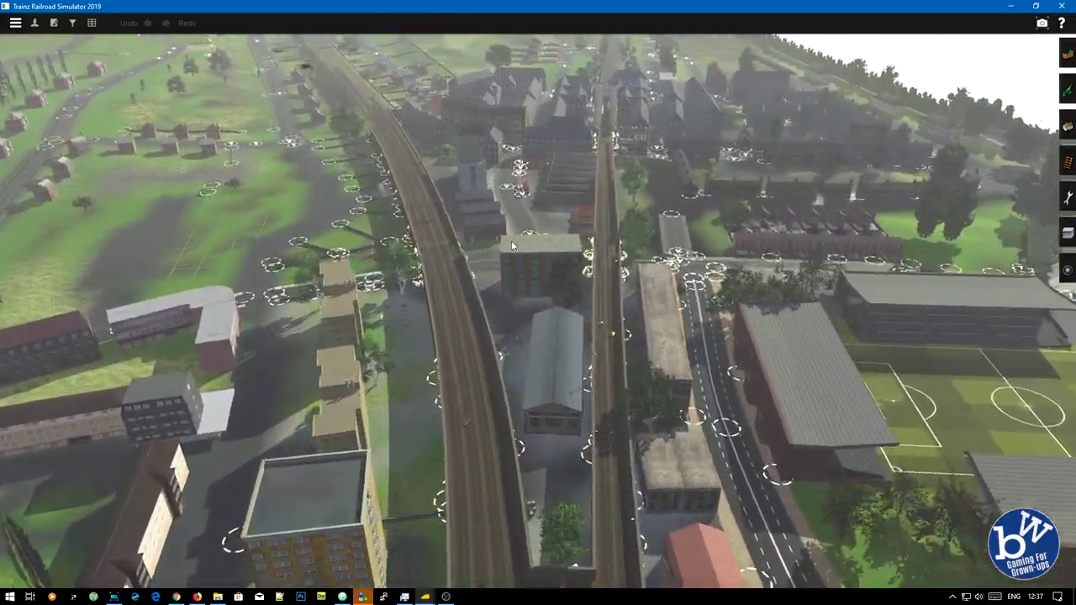
right_click(510, 239)
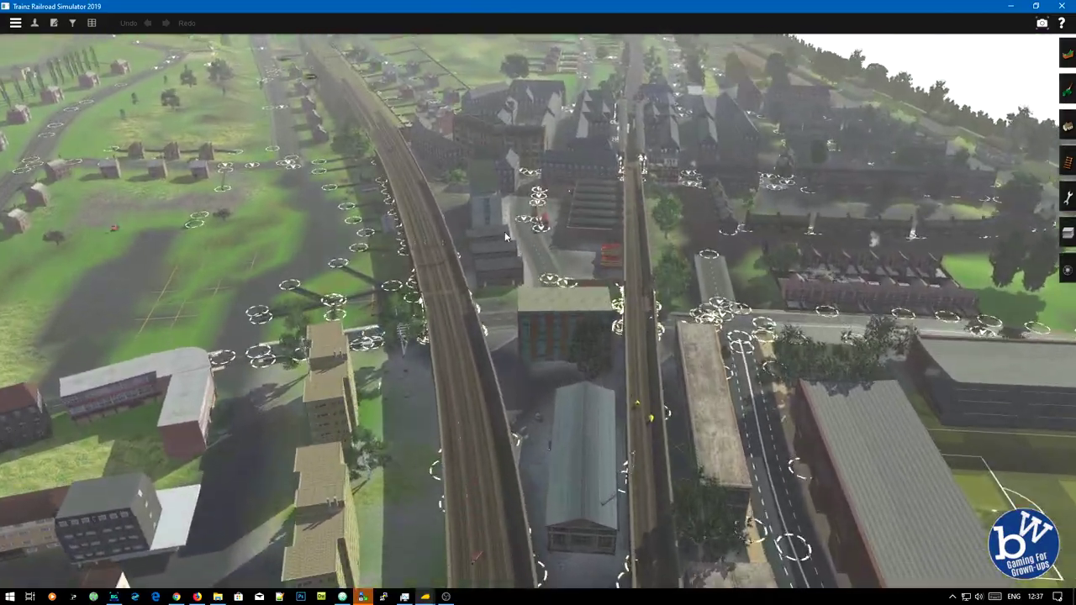
Step: Follow the line out through the suburbs and examine the ballasted track, embankment and row of terraced houses beside it
right_click(598, 236)
right_click(564, 185)
right_click(568, 417)
scroll(536, 339, up, 6)
right_click(515, 202)
right_click(516, 167)
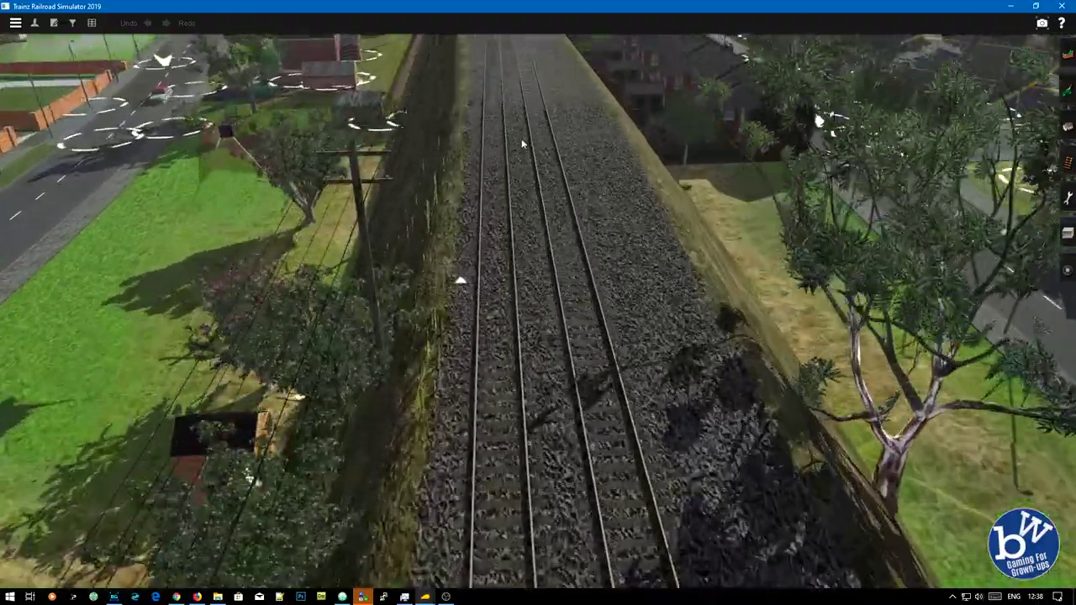
right_click(524, 140)
right_click(533, 268)
scroll(532, 262, down, 5)
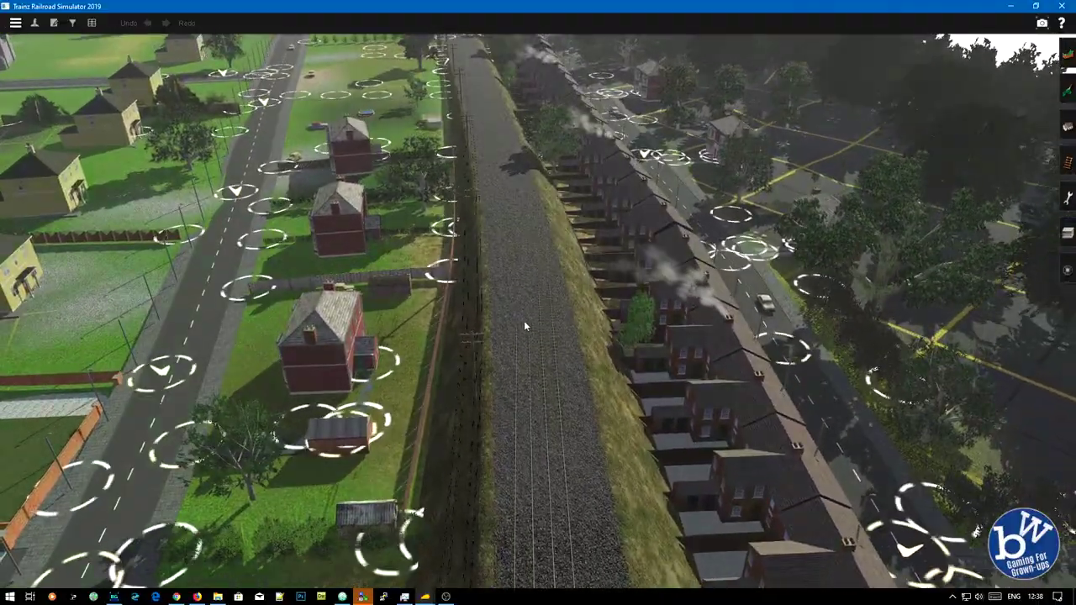
scroll(533, 312, up, 3)
drag(533, 312, 667, 304)
key(Down)
key(Up)
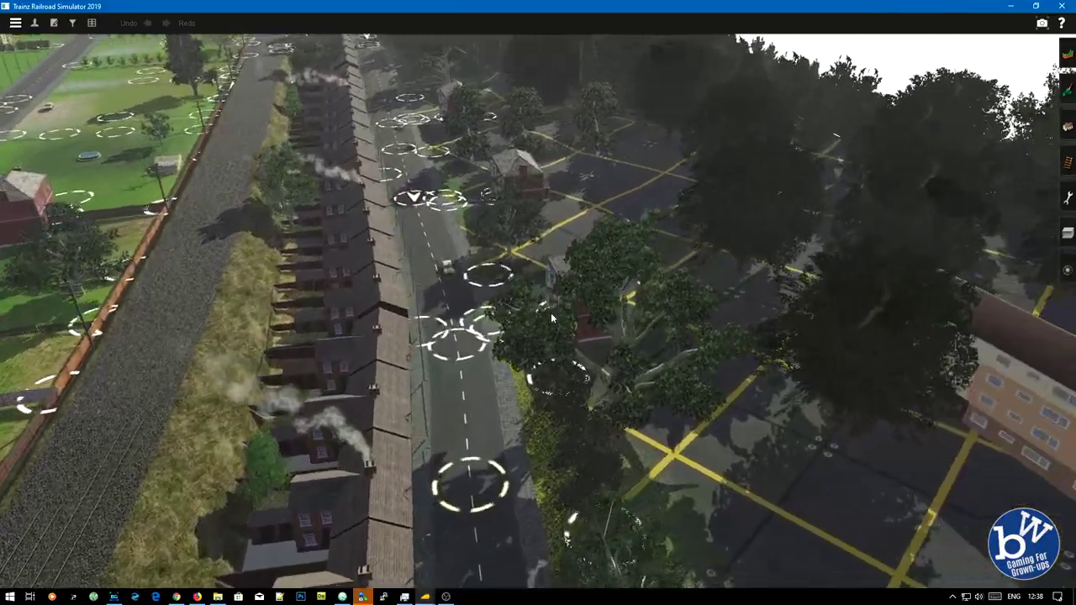
Step: Follow the railway from the edge of the suburbs into open countryside with hedges and fields along the track
scroll(553, 319, down, 5)
right_click(534, 192)
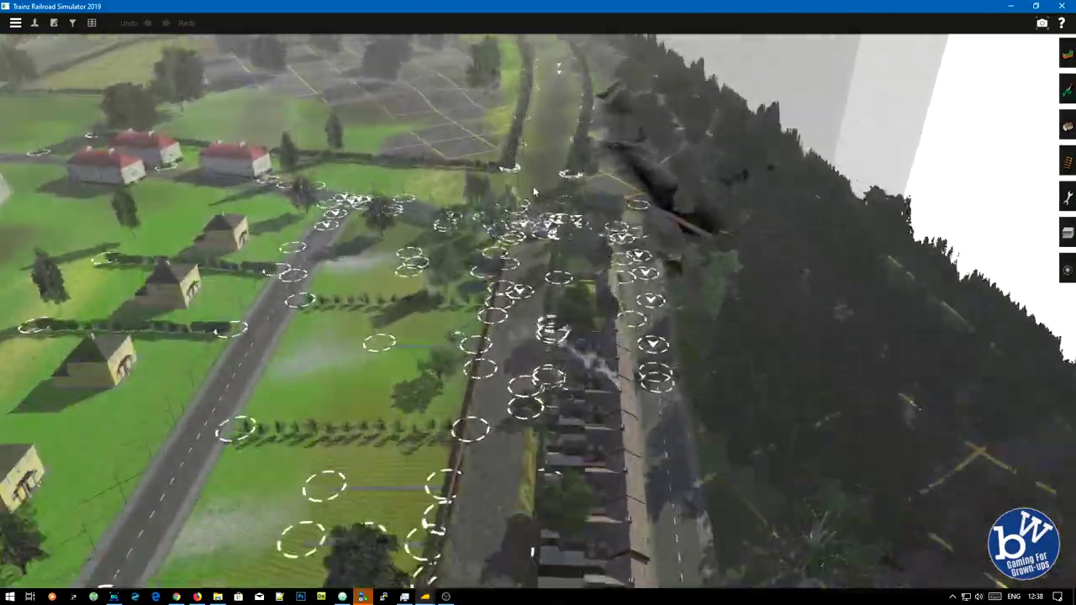
right_click(567, 205)
right_click(473, 107)
right_click(663, 172)
right_click(538, 172)
right_click(547, 155)
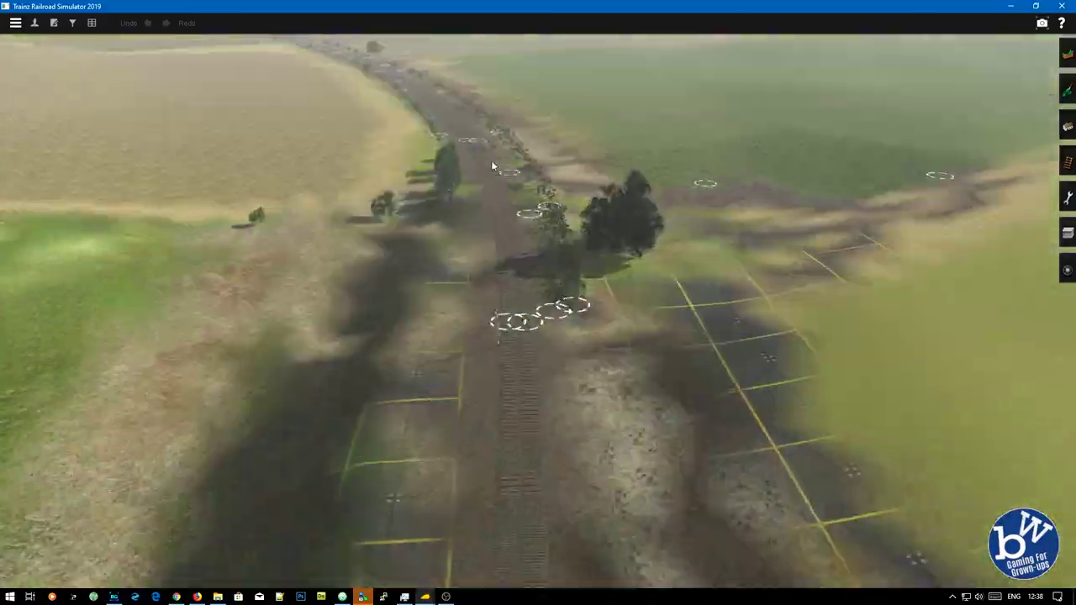
right_click(493, 164)
right_click(521, 177)
key(Down)
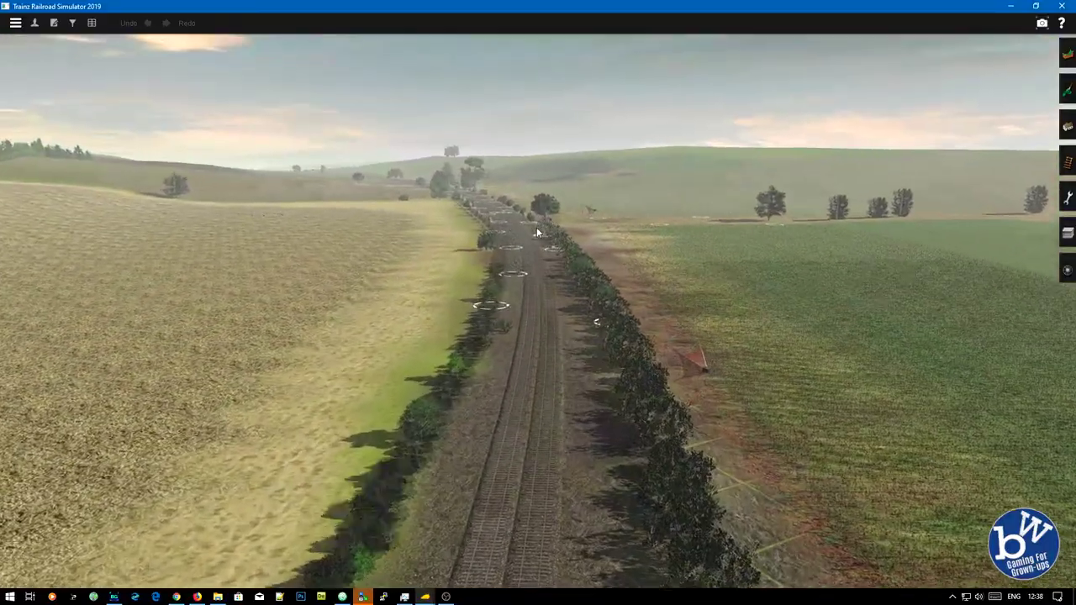
key(Up)
right_click(537, 229)
right_click(532, 230)
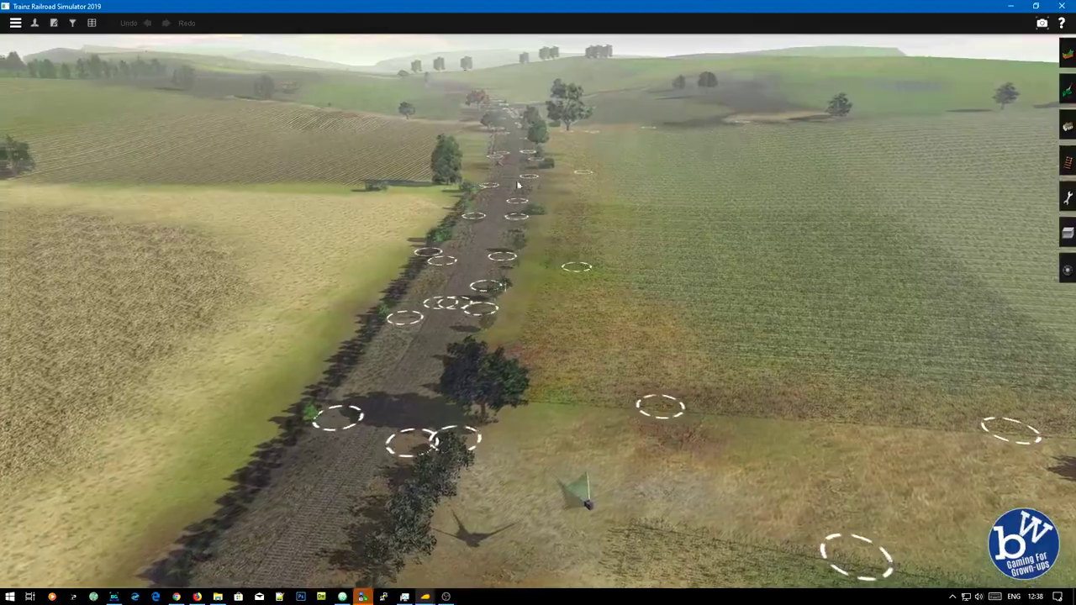
Step: Examine the farmland on both sides of the rural line, looking across the track towards the distant cooling towers
key(Left)
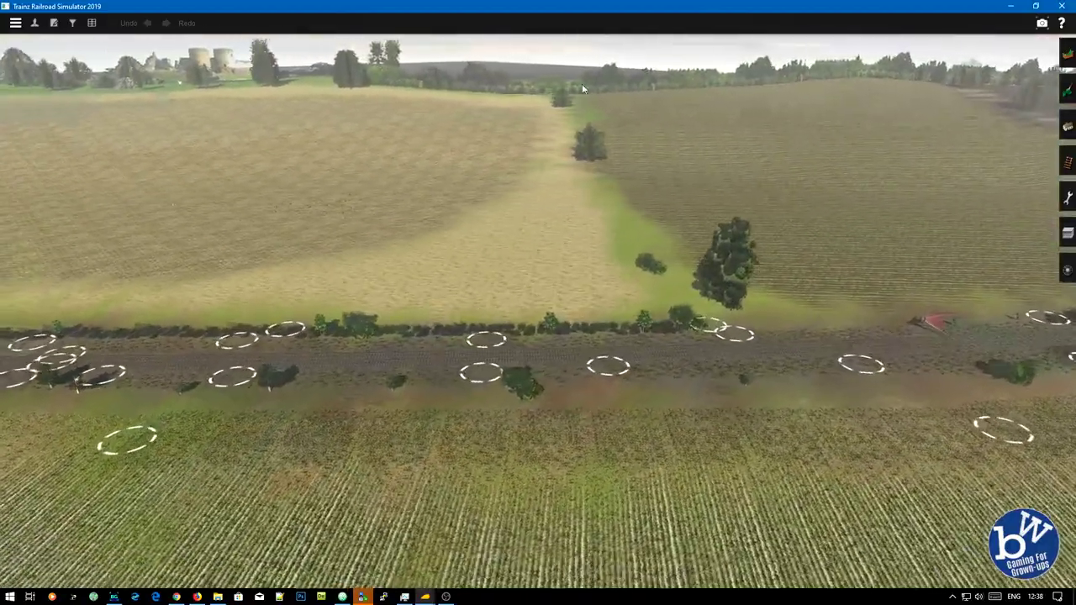
right_click(682, 335)
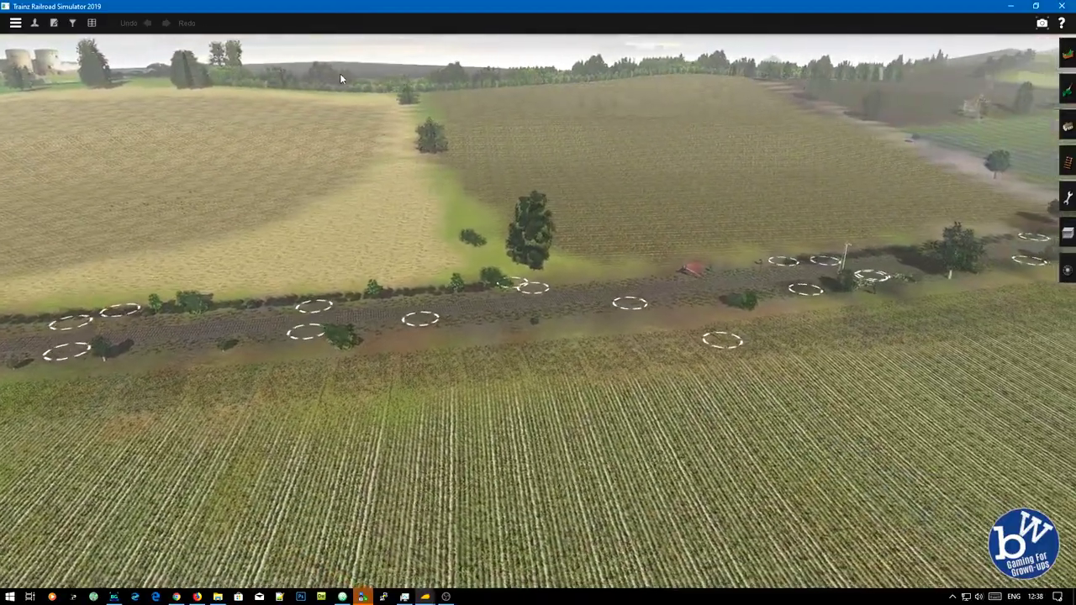
key(Down)
key(Up)
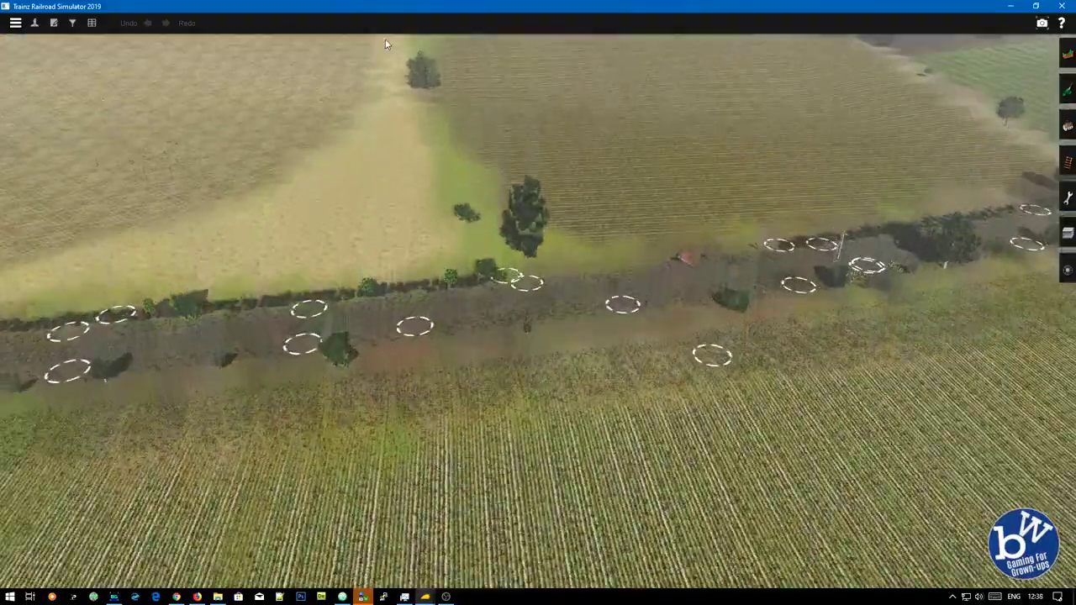
key(Down)
key(Page_Up)
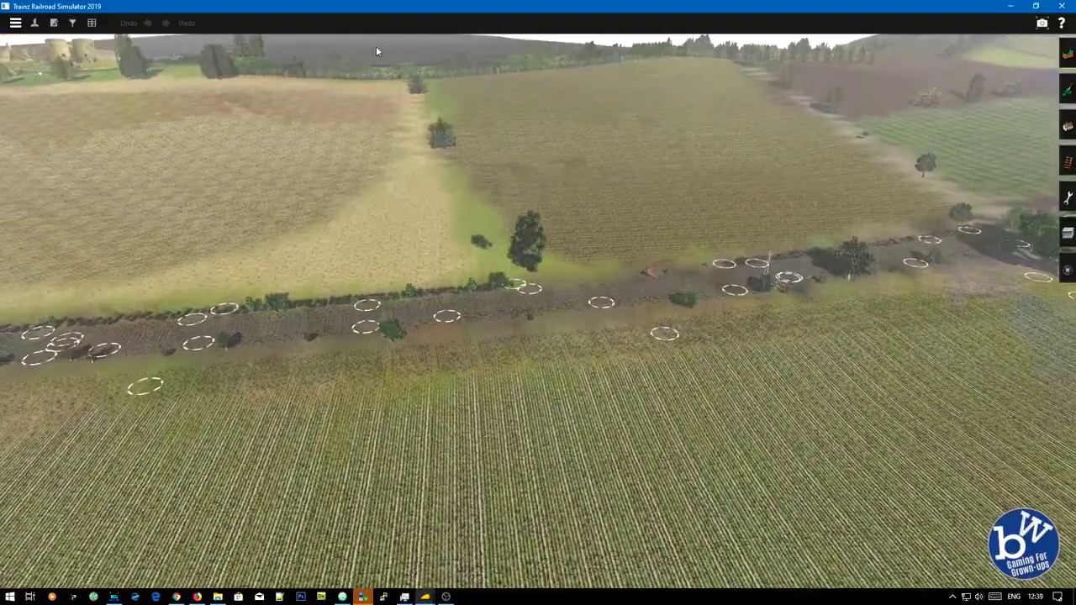
key(Right)
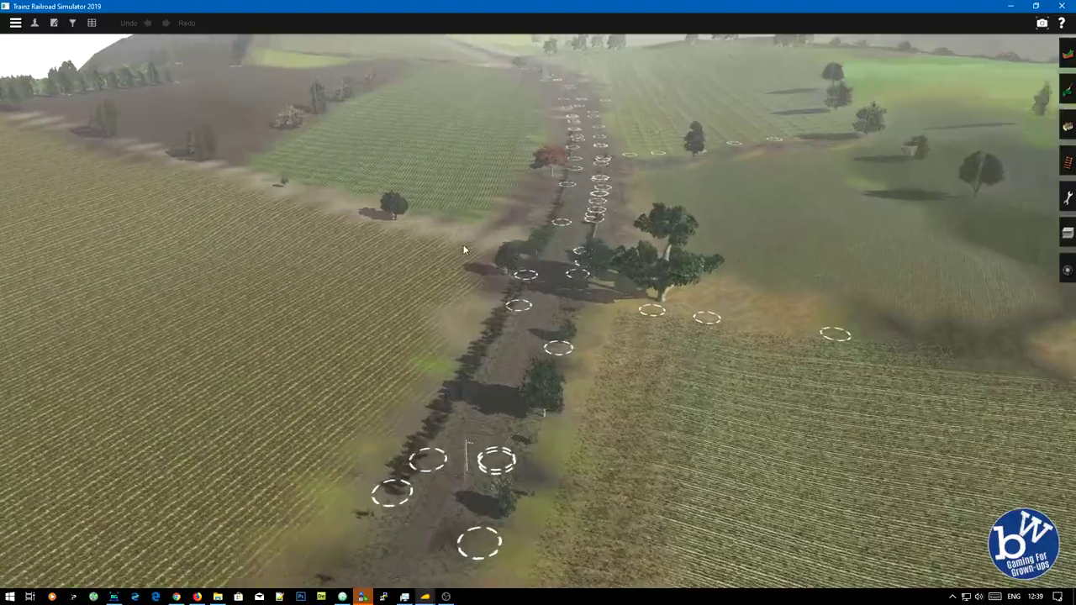
Step: Continue along the rural line past the red tree and the train standing on the track between the fields
right_click(593, 243)
right_click(643, 278)
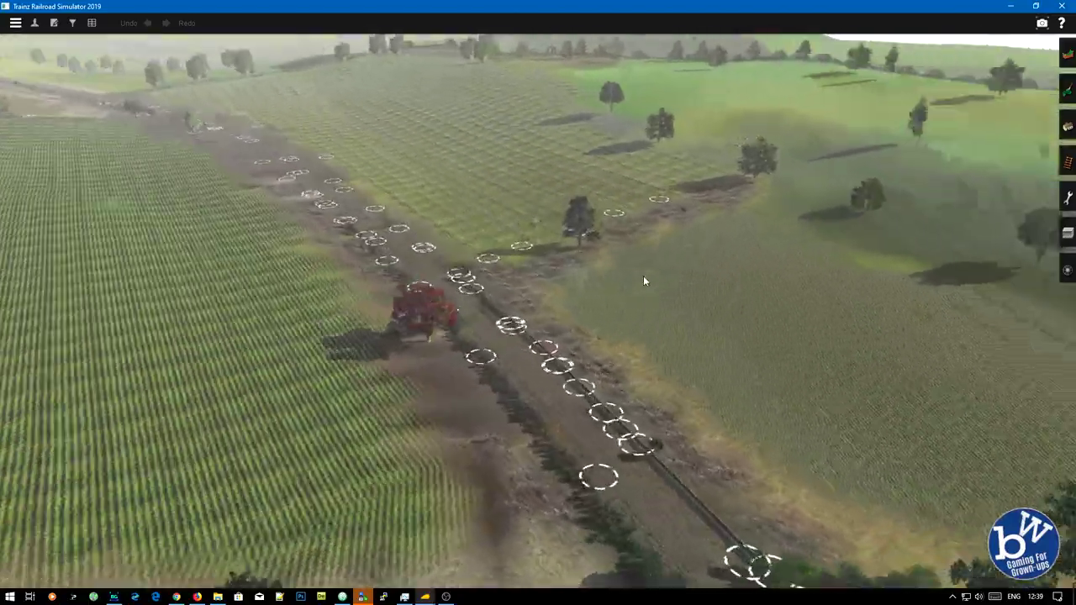
right_click(390, 268)
right_click(370, 216)
right_click(600, 207)
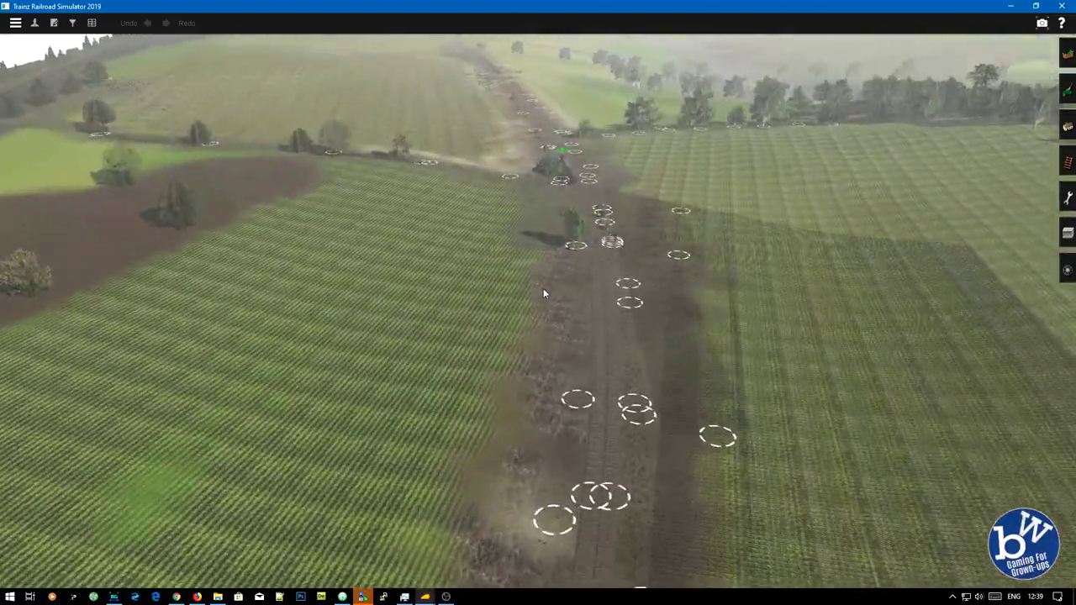
right_click(516, 224)
right_click(524, 172)
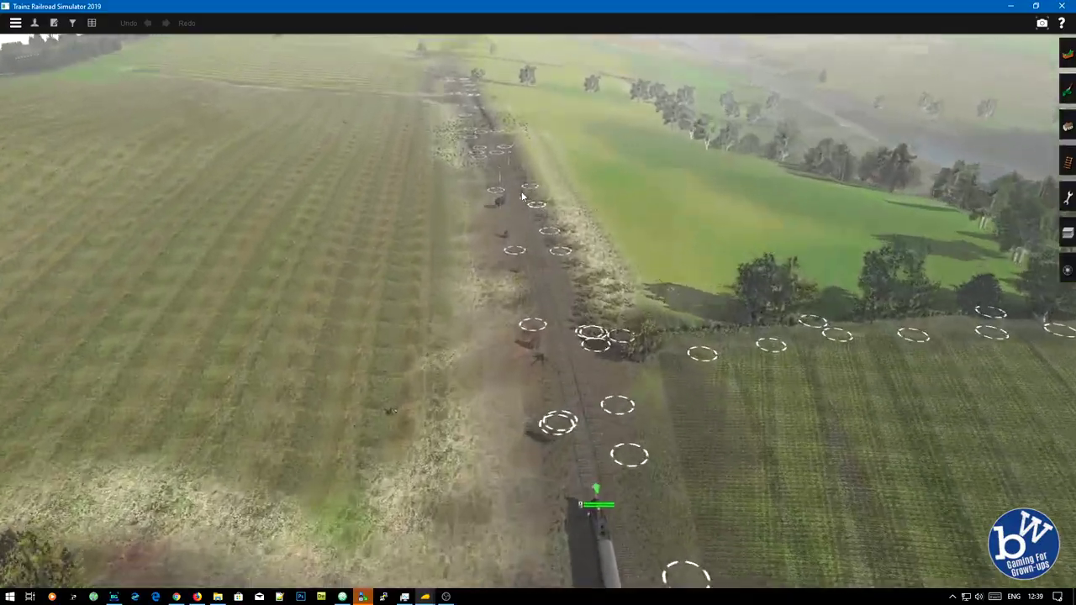
right_click(491, 164)
right_click(564, 149)
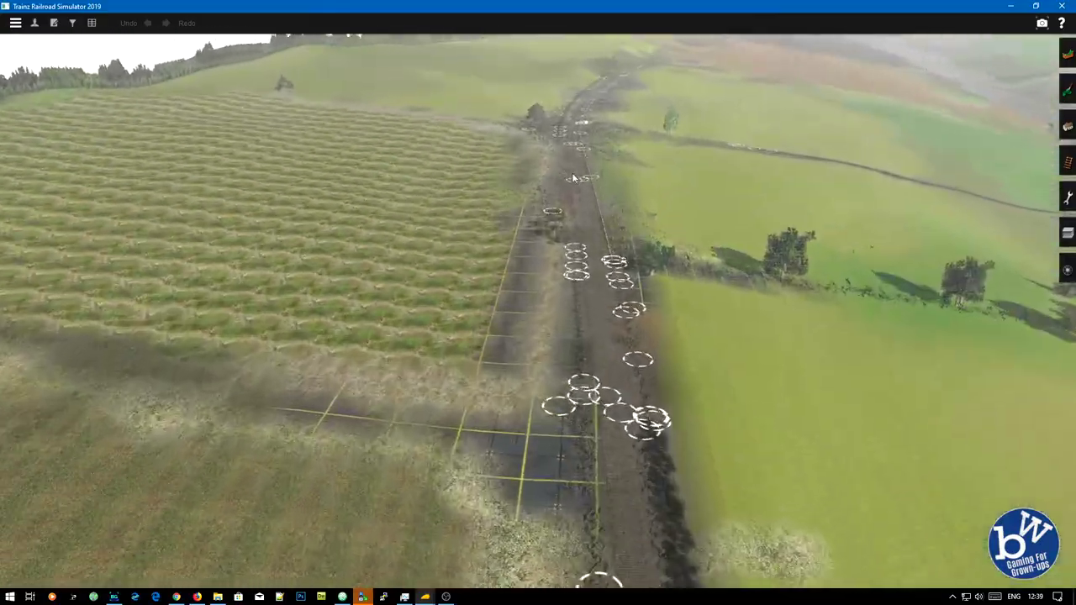
Step: Follow the line onward past the ploughed fields and hedgerows to the wooded river valley
right_click(508, 370)
right_click(606, 163)
right_click(565, 130)
right_click(585, 119)
key(Up)
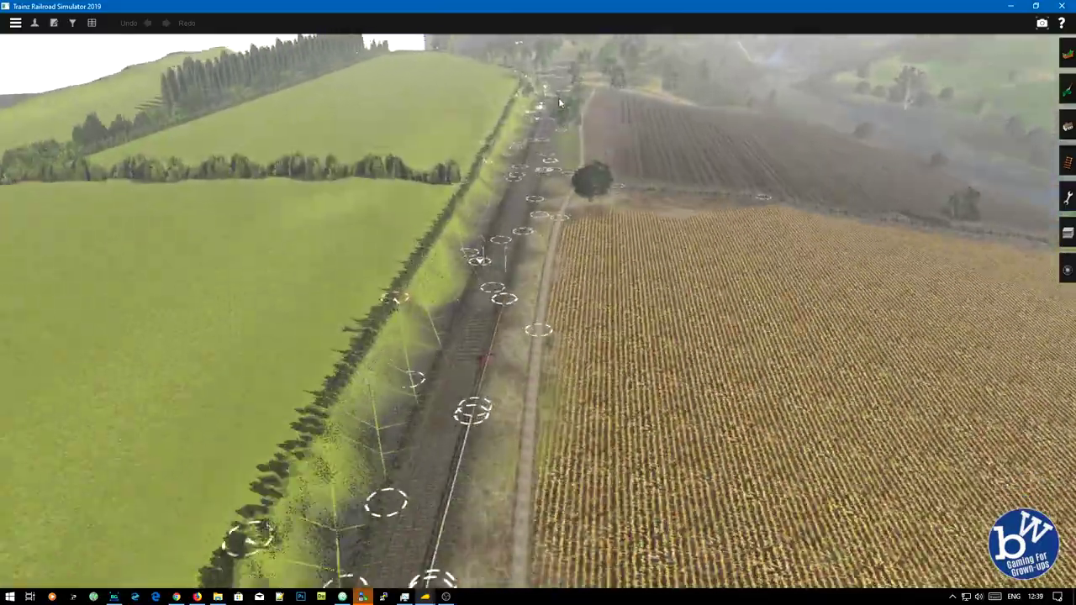
key(Up)
scroll(531, 399, down, 3)
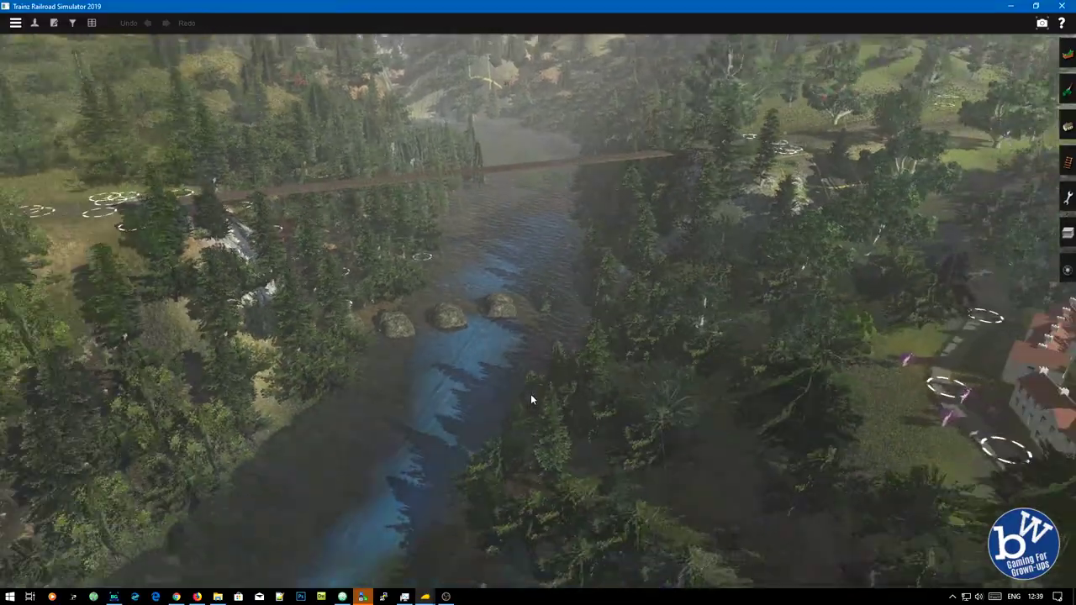
Step: Follow the wooded river valley to the waterfall between the rock cliffs and examine the surrounding terrain
key(Up)
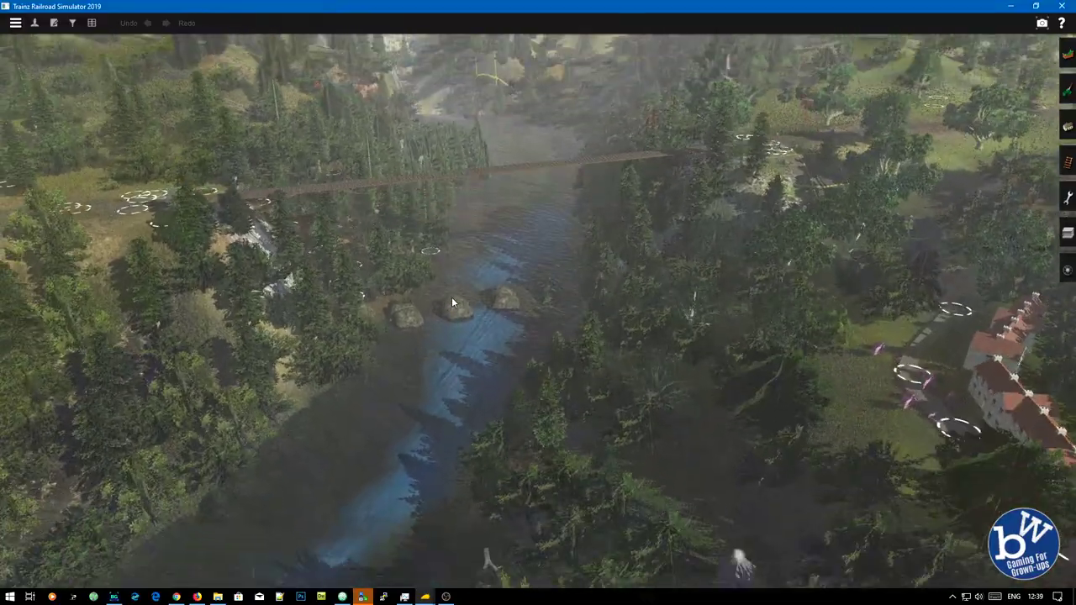
key(Up)
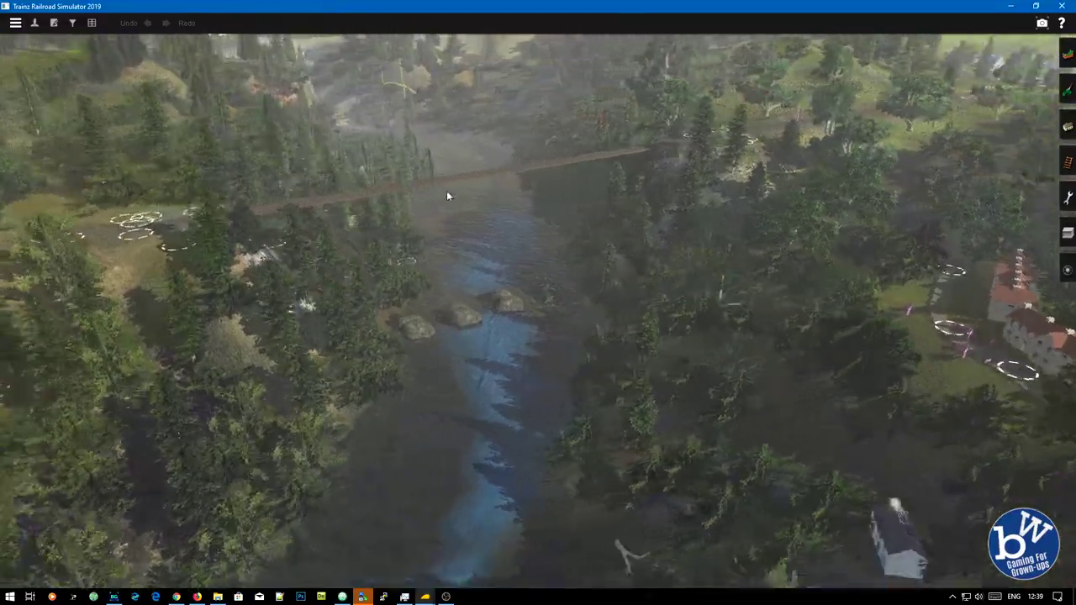
scroll(512, 219, up, 5)
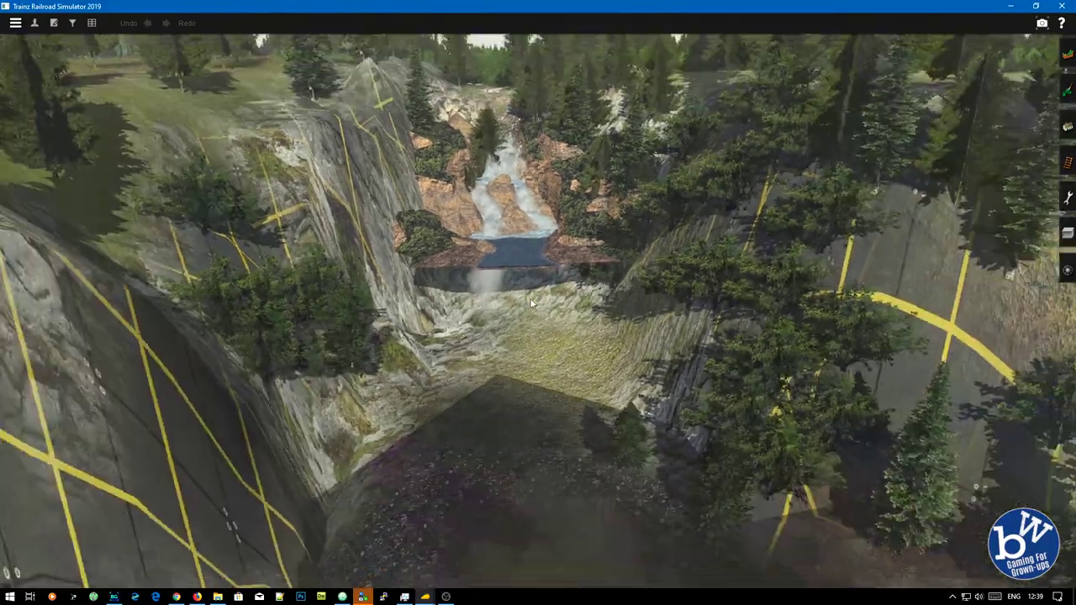
scroll(531, 304, down, 3)
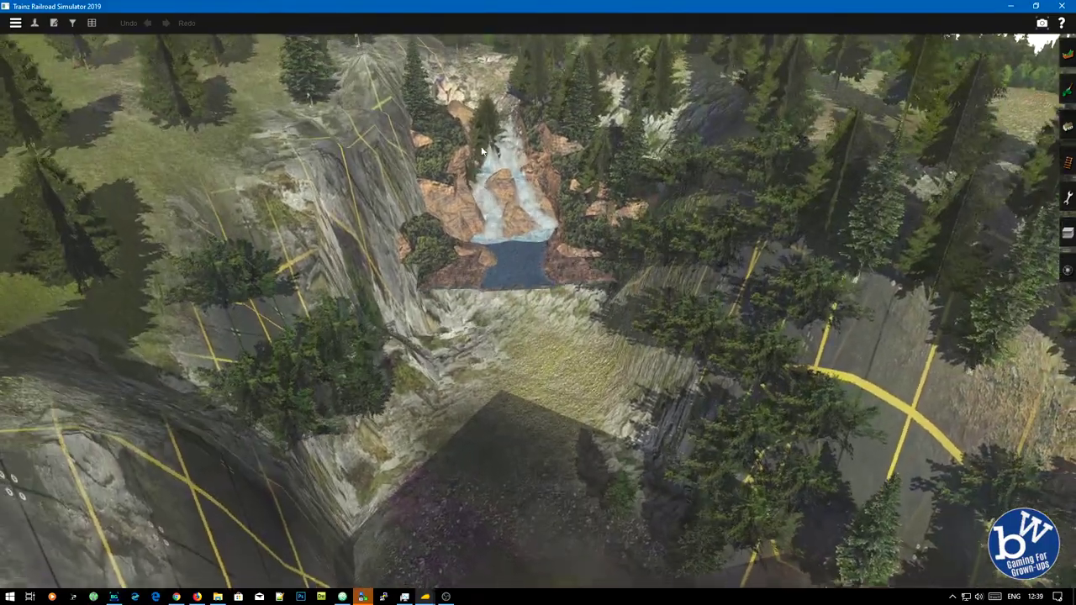
right_click(546, 464)
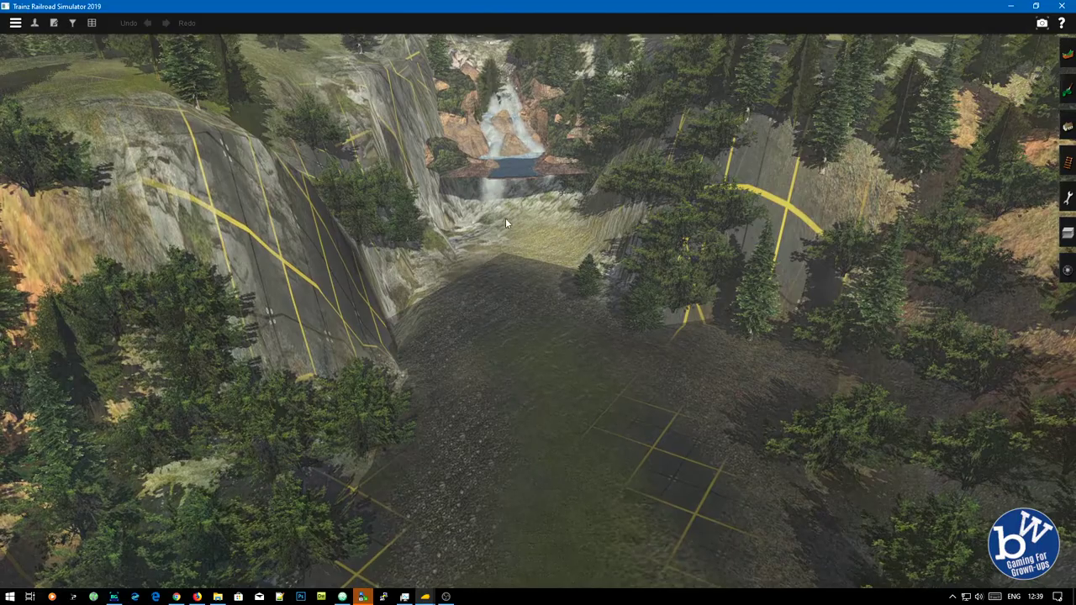
scroll(487, 308, down, 3)
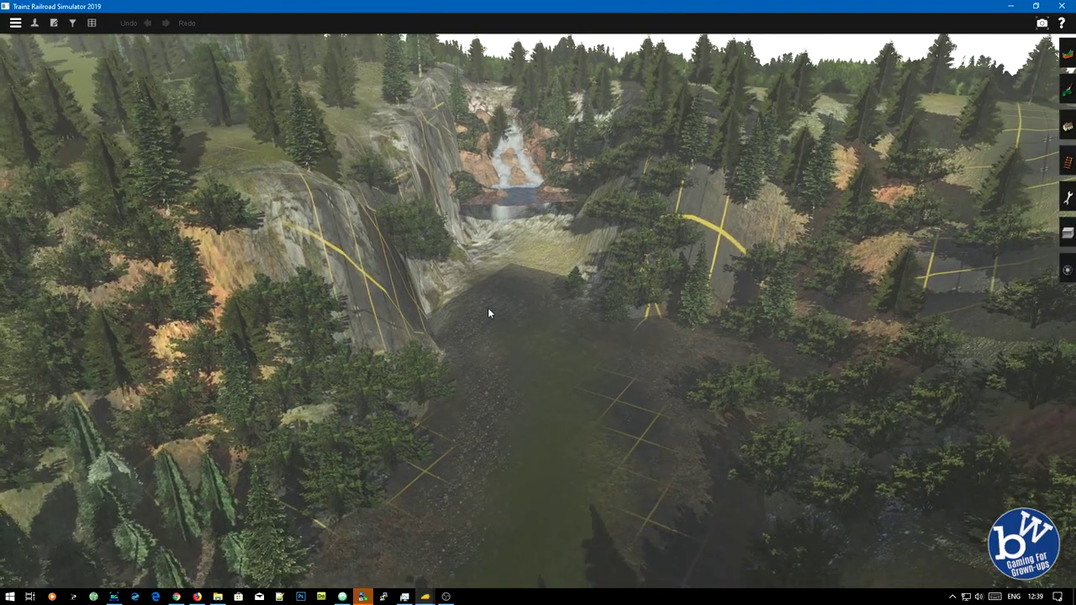
scroll(564, 316, down, 2)
Step: Return to the railway bridge over the river and follow the line to the village station
right_click(670, 340)
drag(770, 354, 516, 274)
right_click(516, 273)
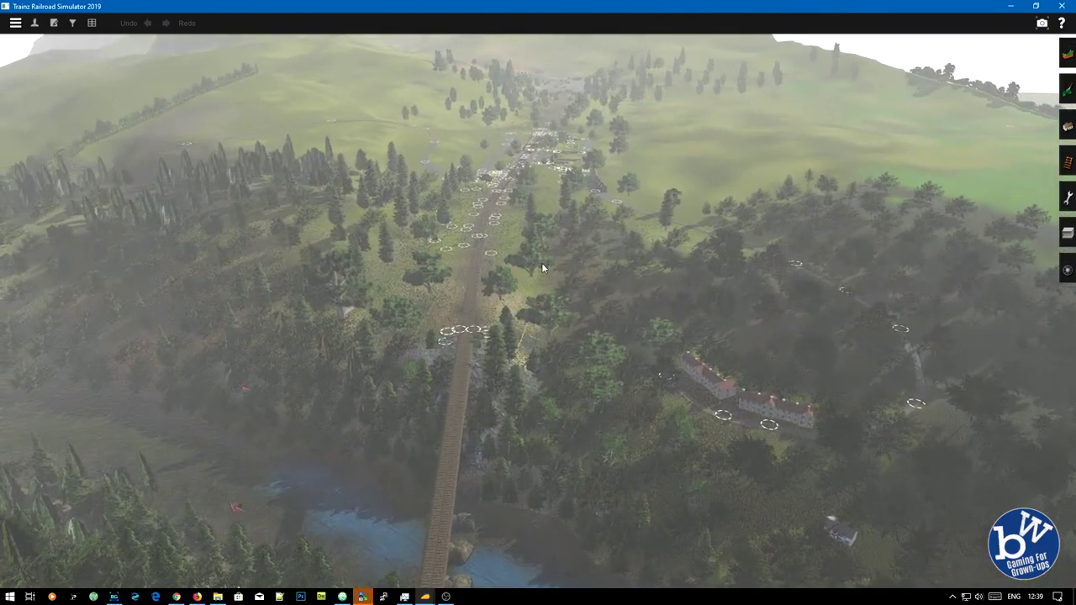
right_click(542, 259)
scroll(542, 264, up, 4)
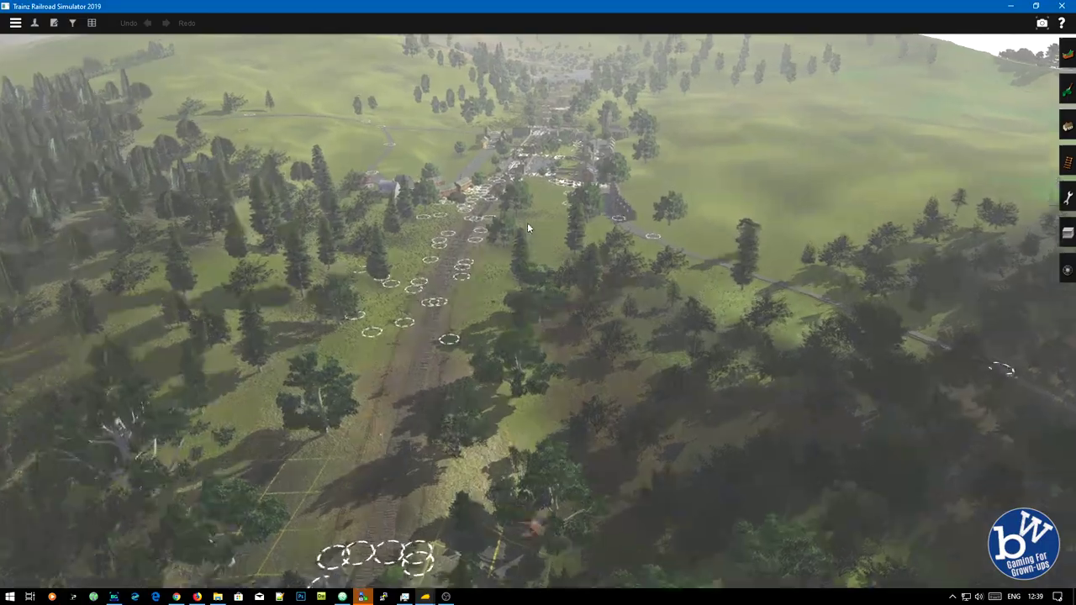
scroll(548, 264, up, 5)
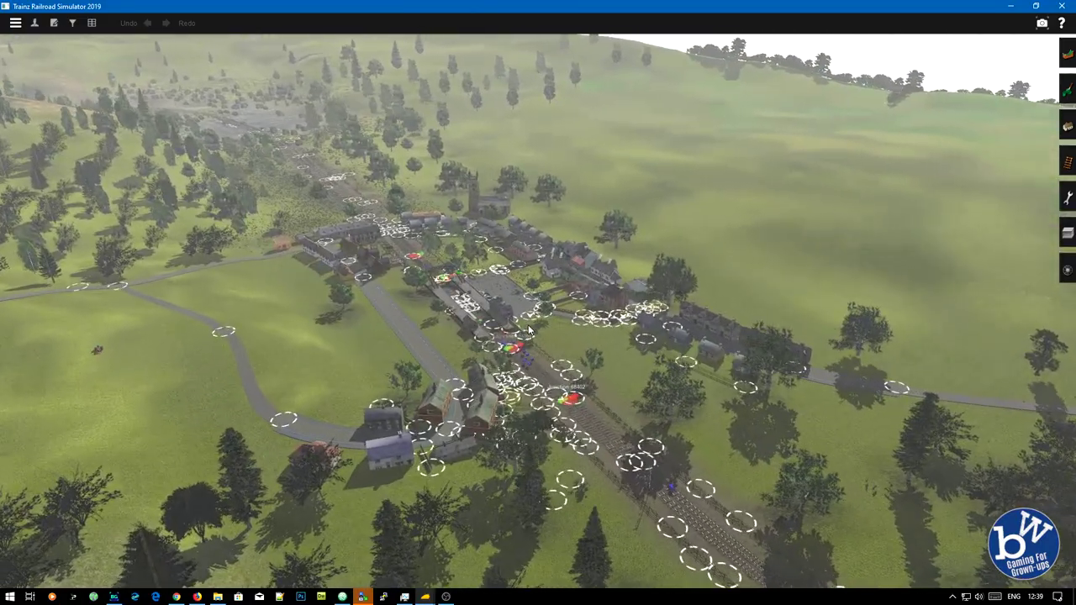
scroll(472, 334, up, 6)
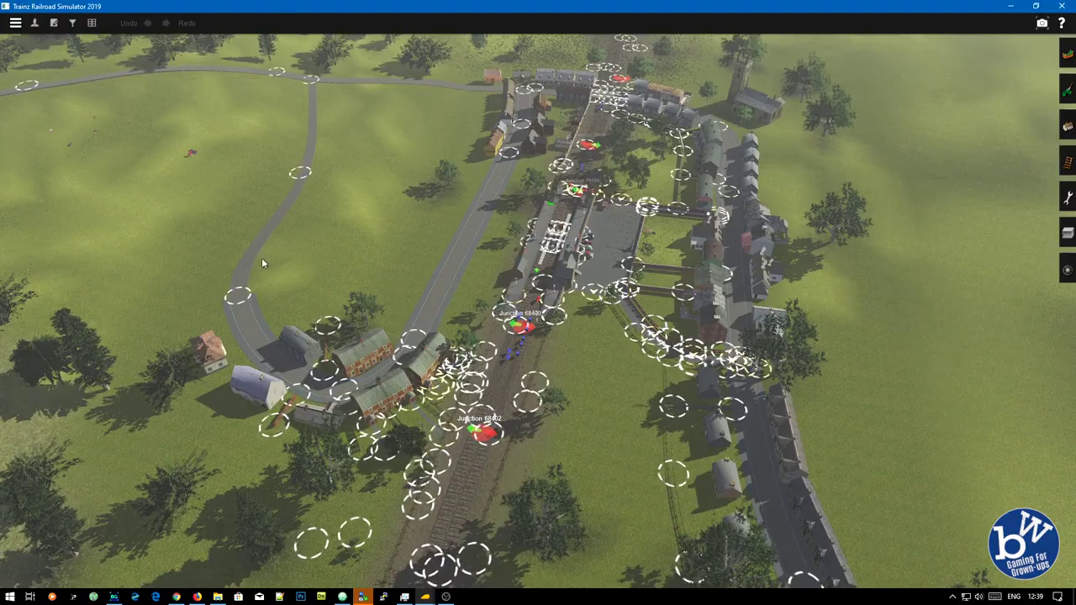
Step: Examine the village from the opposite side, including the back gardens, cottages and level crossing beside the railway
drag(269, 228, 709, 296)
right_click(709, 296)
key(Right)
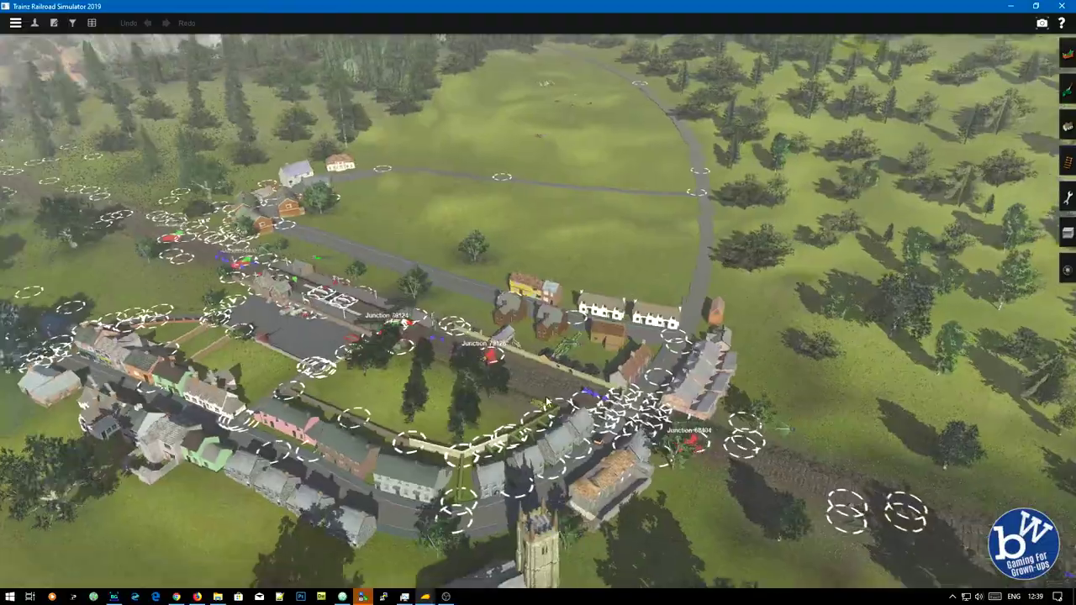
scroll(504, 361, up, 4)
scroll(482, 379, up, 8)
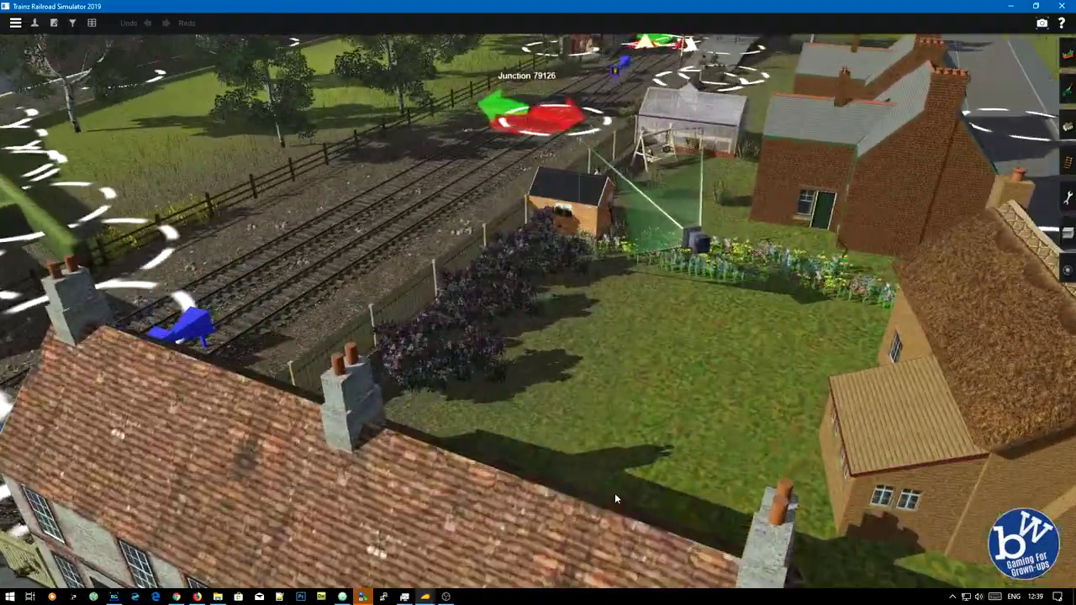
scroll(615, 495, down, 6)
key(Right)
right_click(425, 303)
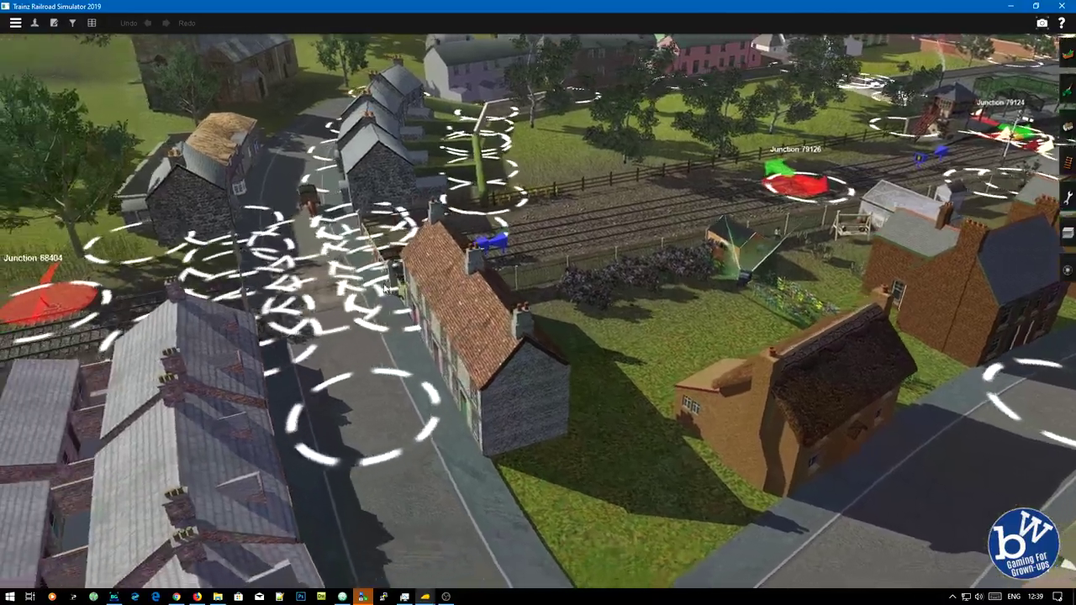
key(Right)
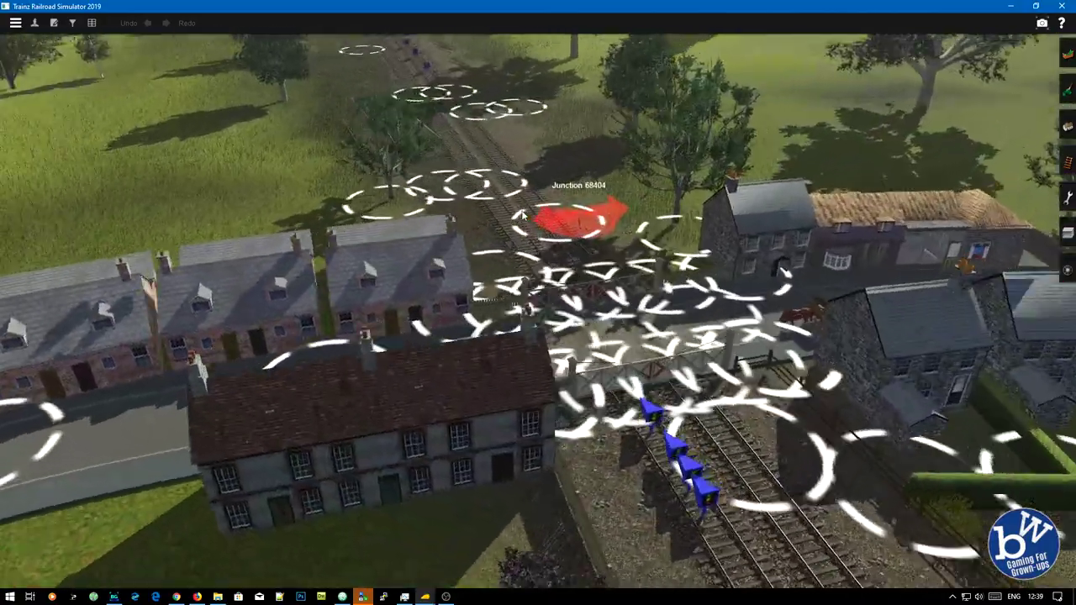
Step: Follow the railway beyond the level crossing through the open fields to the clifftop stretch by the sea
scroll(522, 215, up, 5)
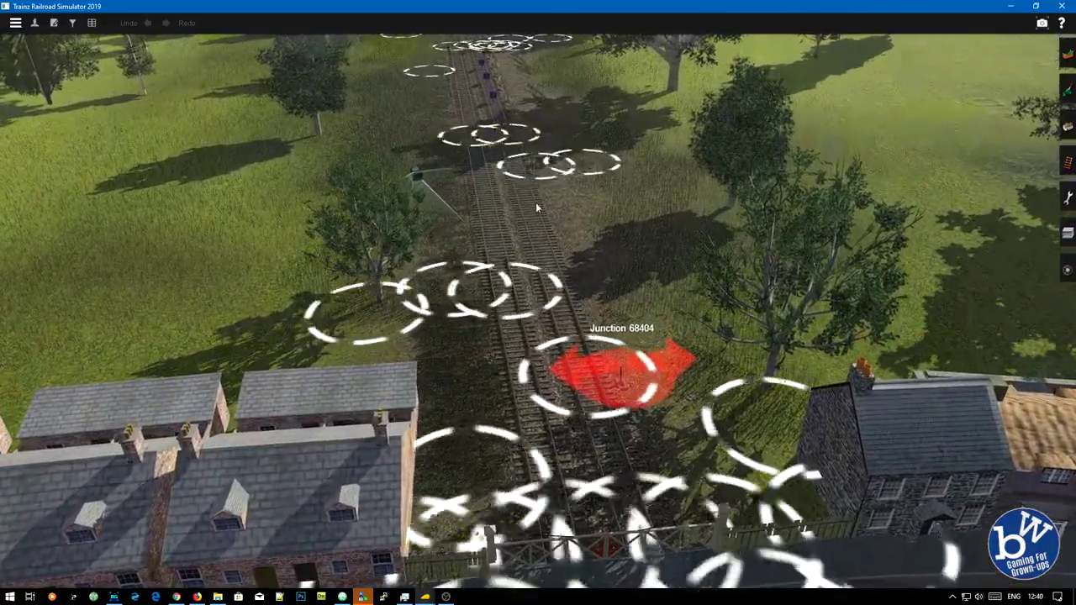
scroll(535, 204, down, 4)
scroll(530, 209, down, 6)
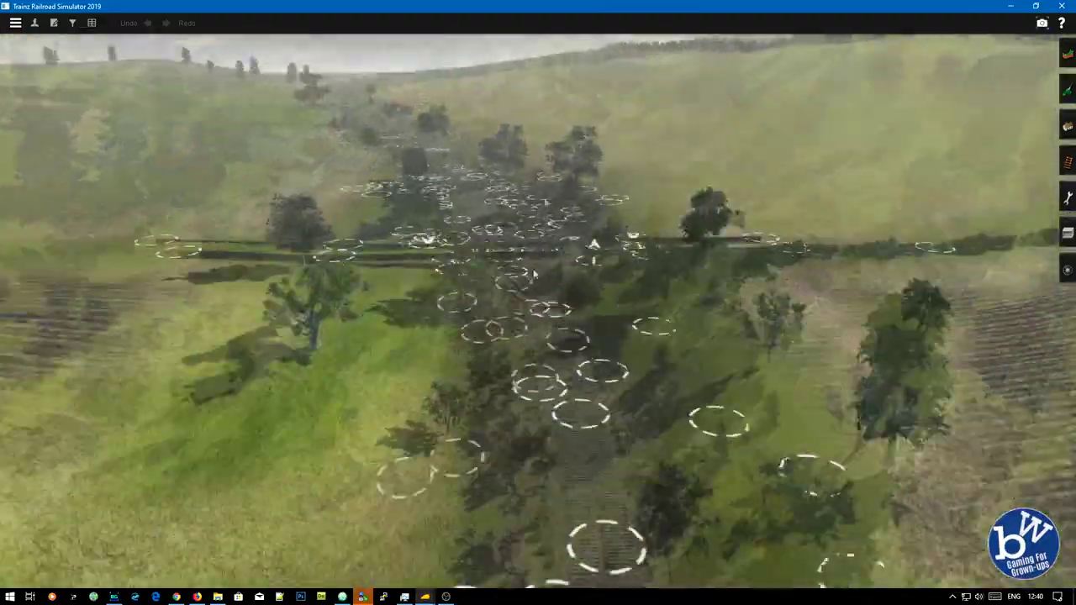
drag(534, 274, 411, 235)
drag(530, 350, 579, 385)
right_click(587, 141)
right_click(579, 198)
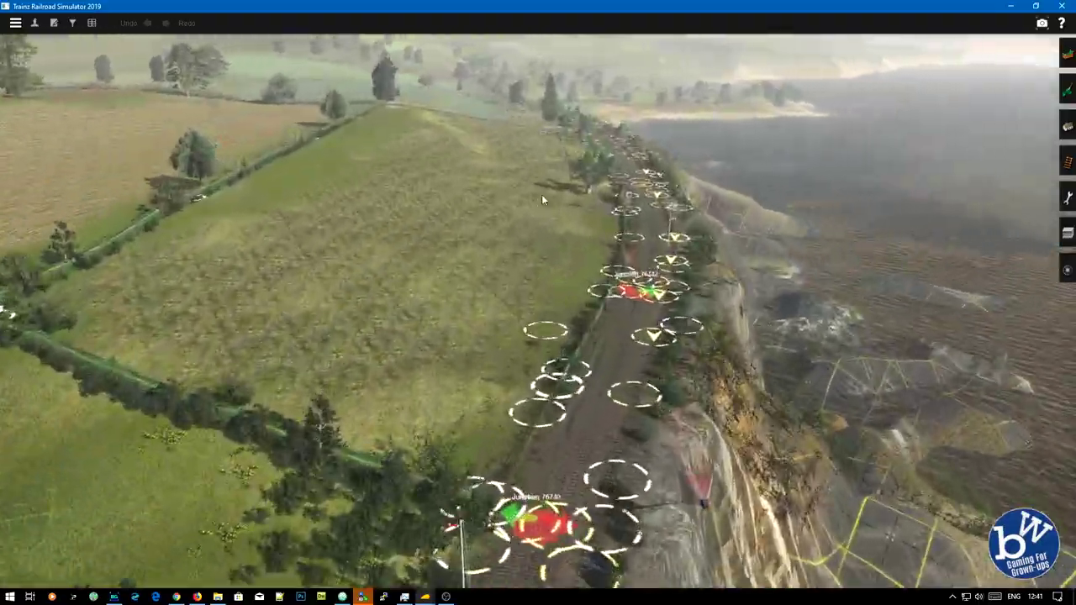
Step: Follow the clifftop line past the crop fields and the red tree to the seaside town
right_click(541, 194)
right_click(534, 161)
right_click(496, 167)
right_click(521, 160)
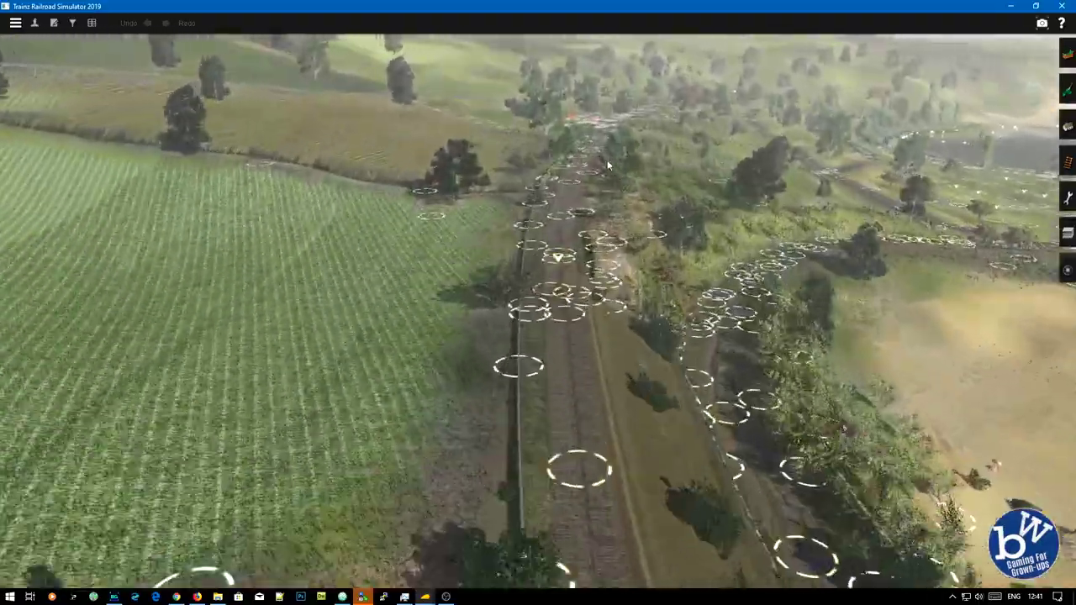
right_click(607, 160)
right_click(570, 173)
right_click(551, 200)
right_click(559, 193)
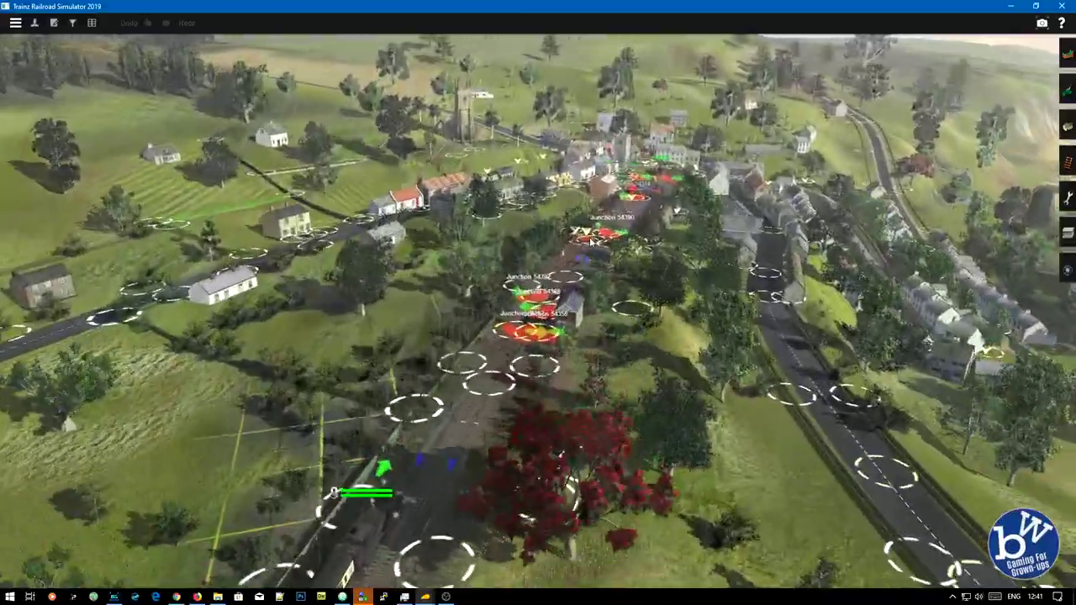
Step: Examine the seaside town around its station, church and terraced streets
right_click(562, 206)
drag(546, 252, 571, 280)
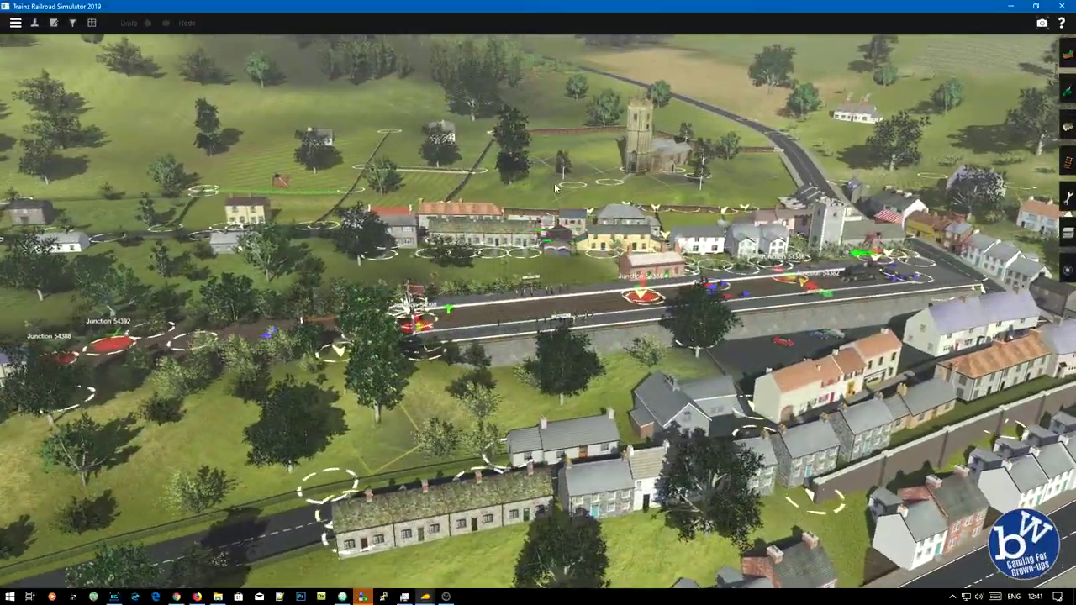
right_click(679, 356)
right_click(674, 359)
right_click(711, 340)
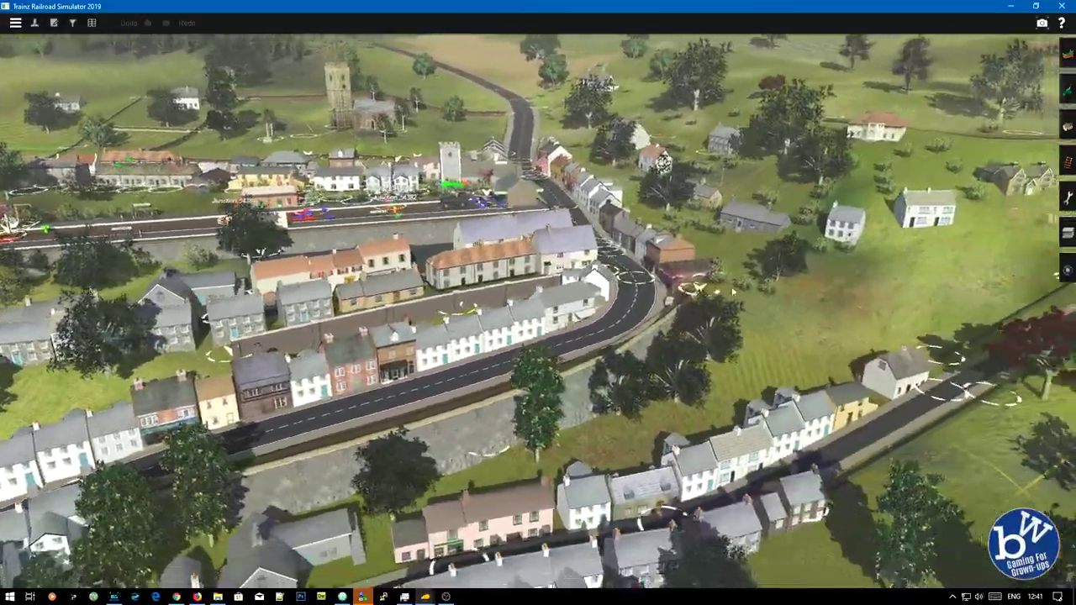
drag(712, 278, 237, 214)
Step: Examine the harbour with its bandstand, breakwaters, jetties and moored boats, closing in on the quay wall
right_click(492, 290)
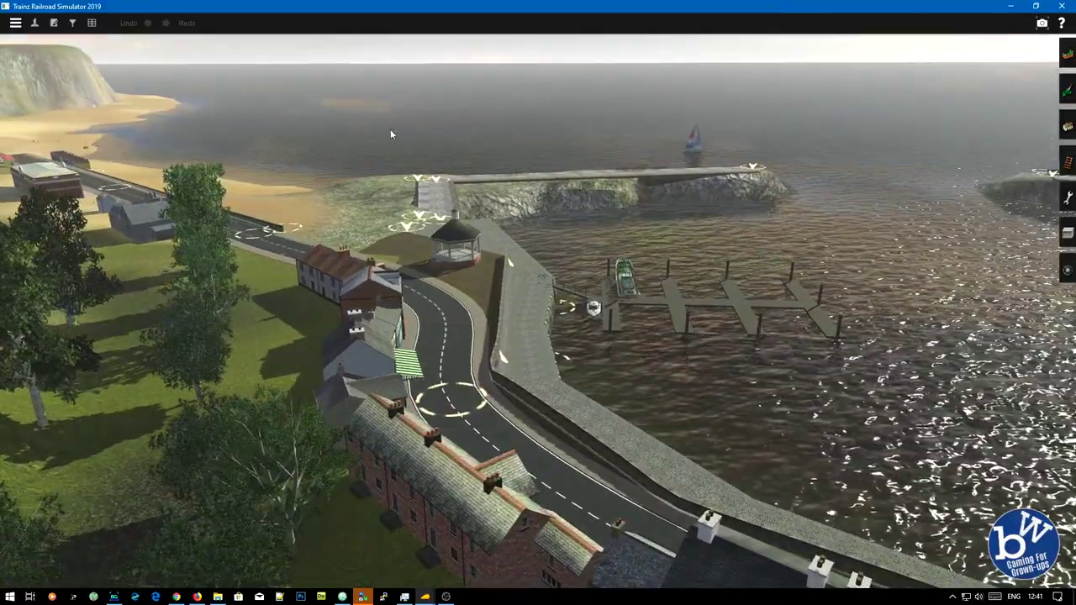
right_click(649, 318)
key(Right)
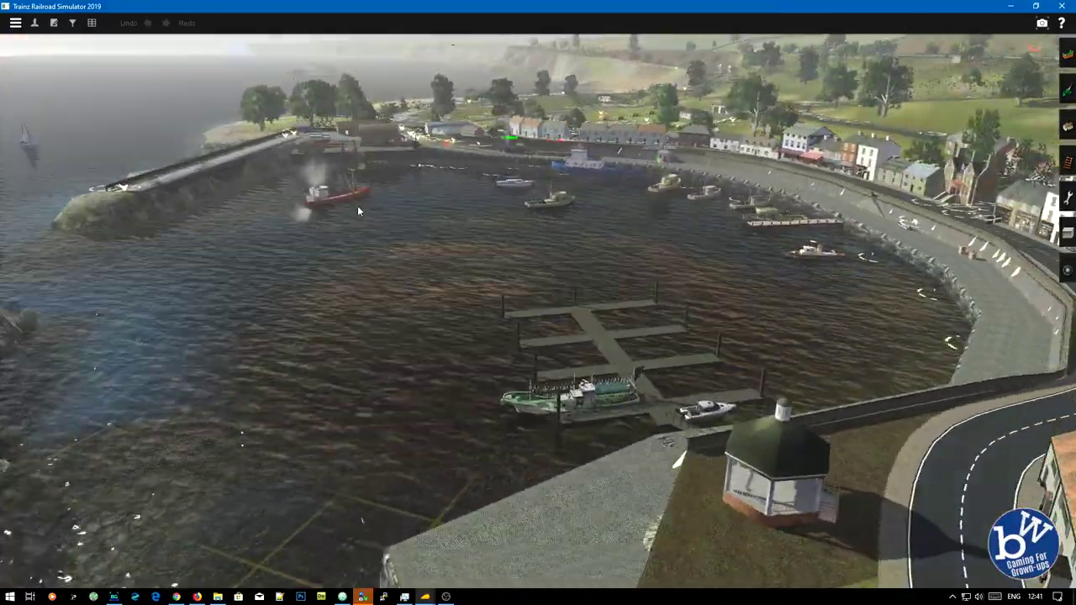
right_click(353, 269)
right_click(412, 223)
right_click(549, 227)
right_click(650, 310)
scroll(647, 313, up, 8)
scroll(647, 313, up, 3)
scroll(648, 312, down, 7)
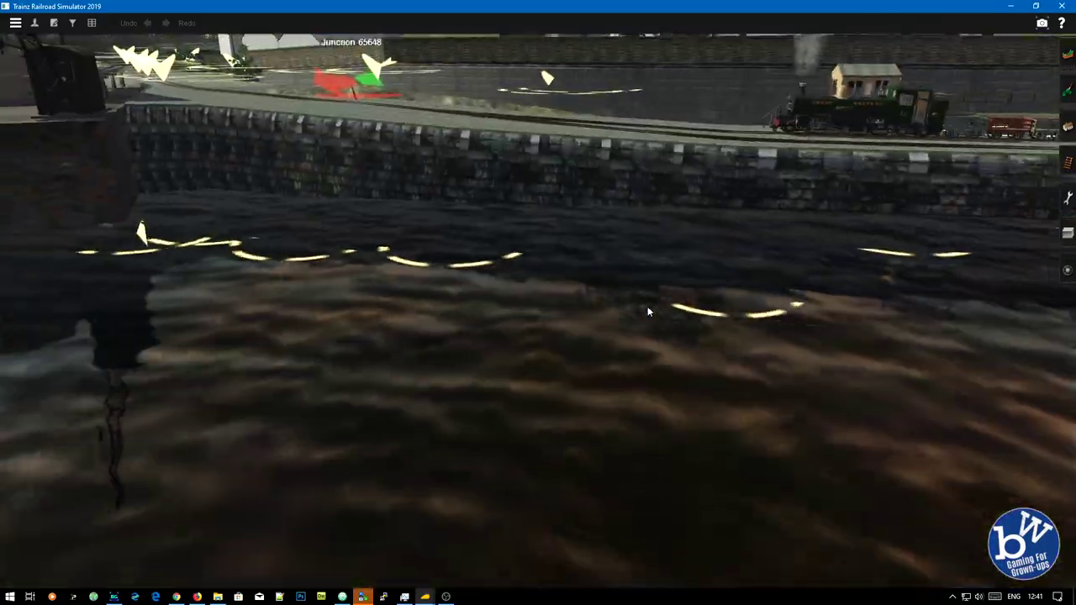
Step: Inspect the steam locomotive and wagons on the quay, following their track past the harbour buildings
right_click(690, 238)
key(Up)
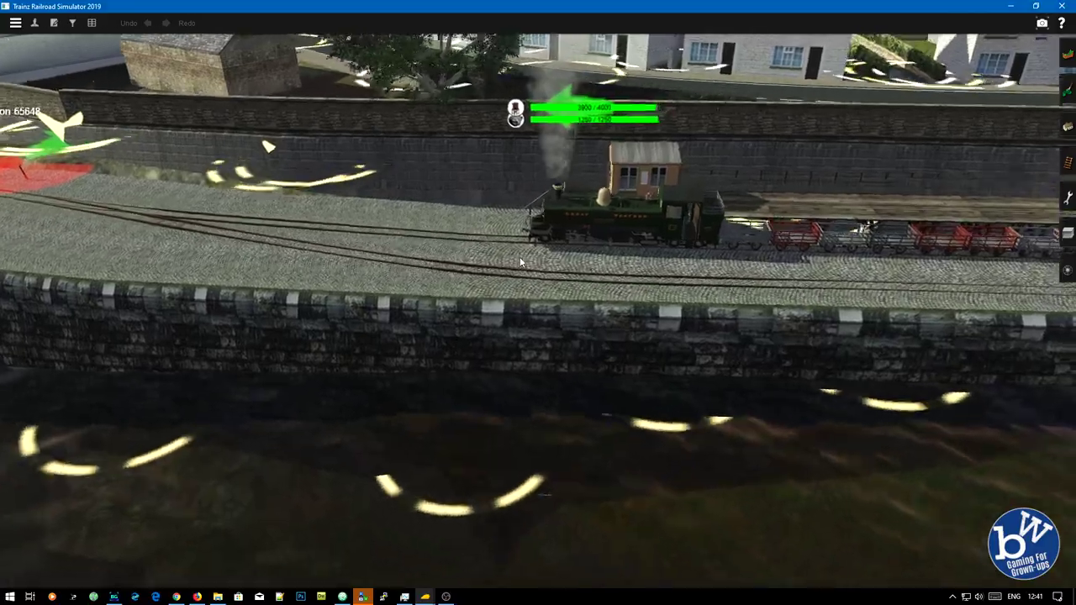
key(Left)
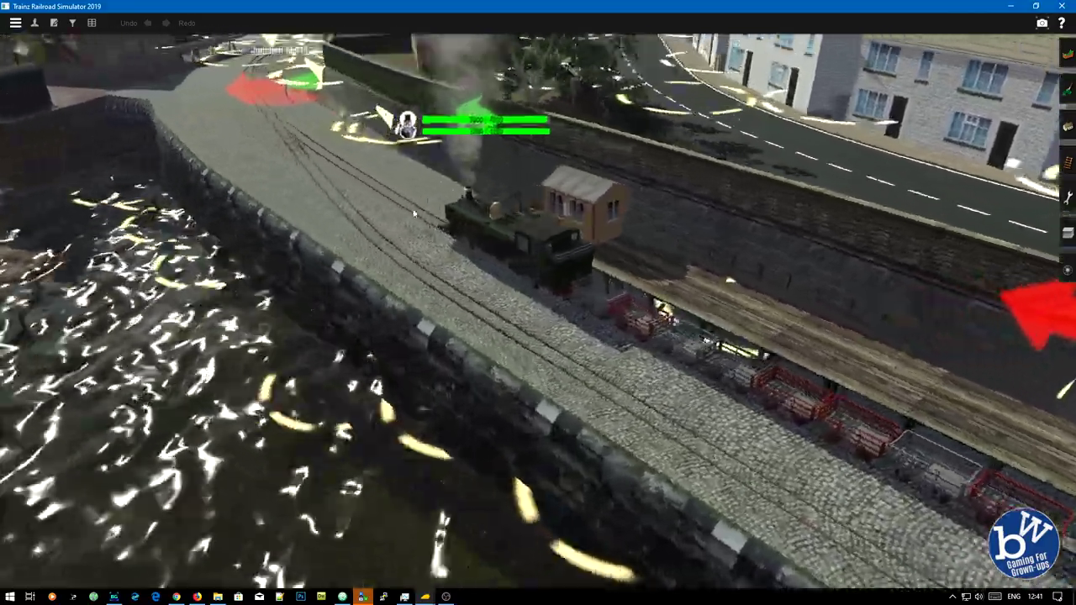
right_click(397, 193)
right_click(498, 160)
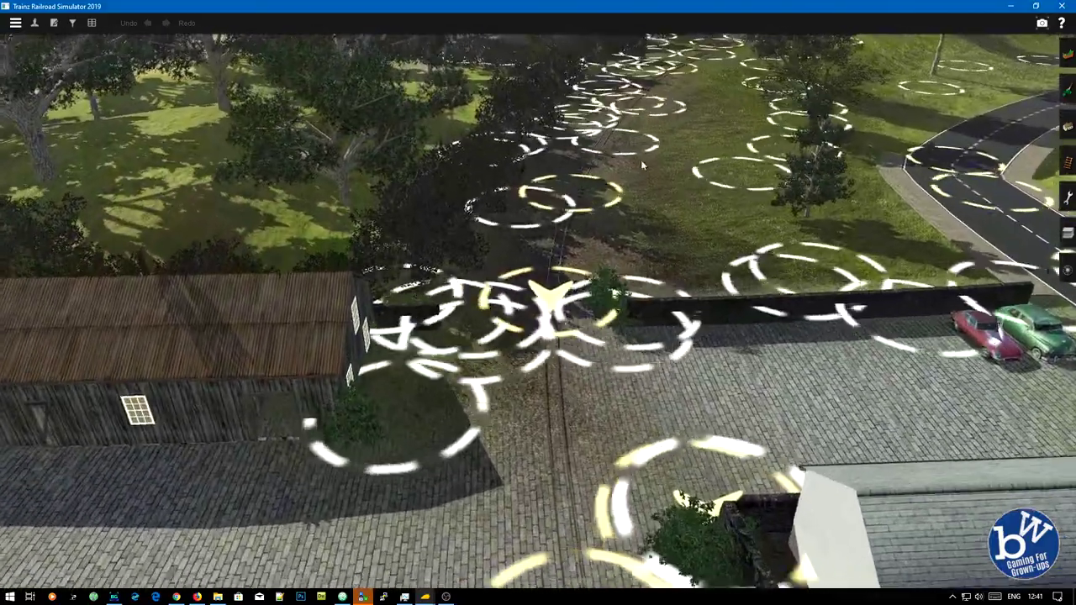
Step: Examine the campsite, the coast road and the sandy beach with the red-roofed kiosk beyond the harbour
key(Left)
scroll(554, 185, down, 5)
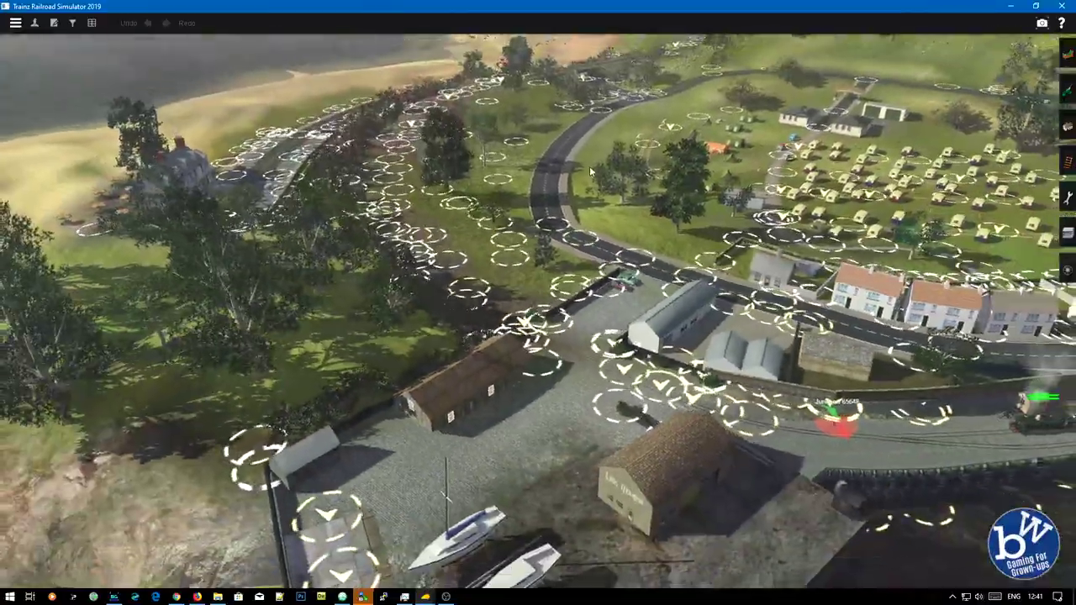
right_click(528, 158)
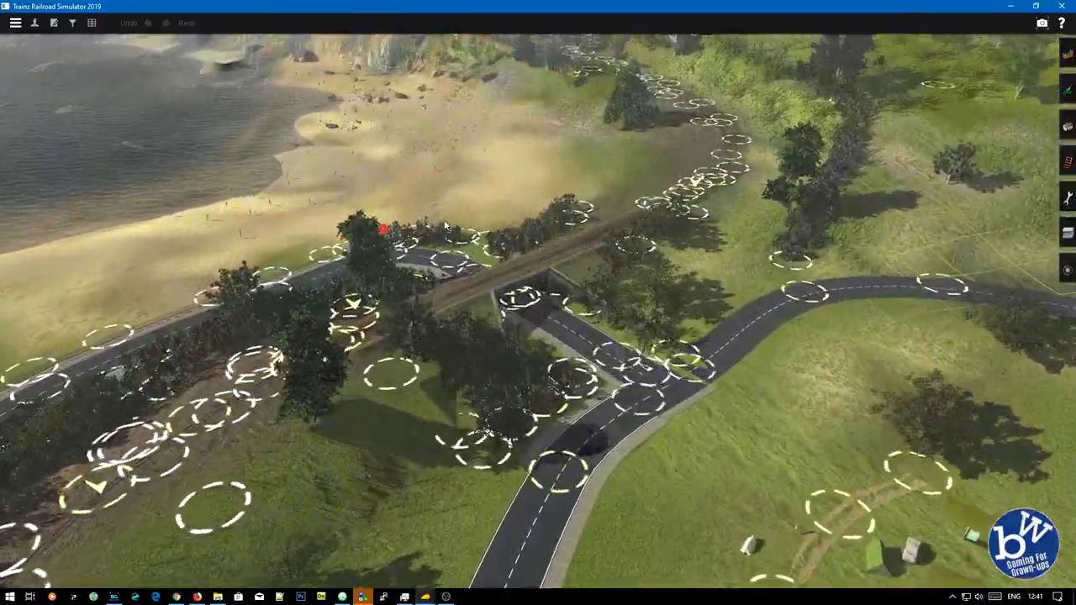
right_click(481, 225)
key(Left)
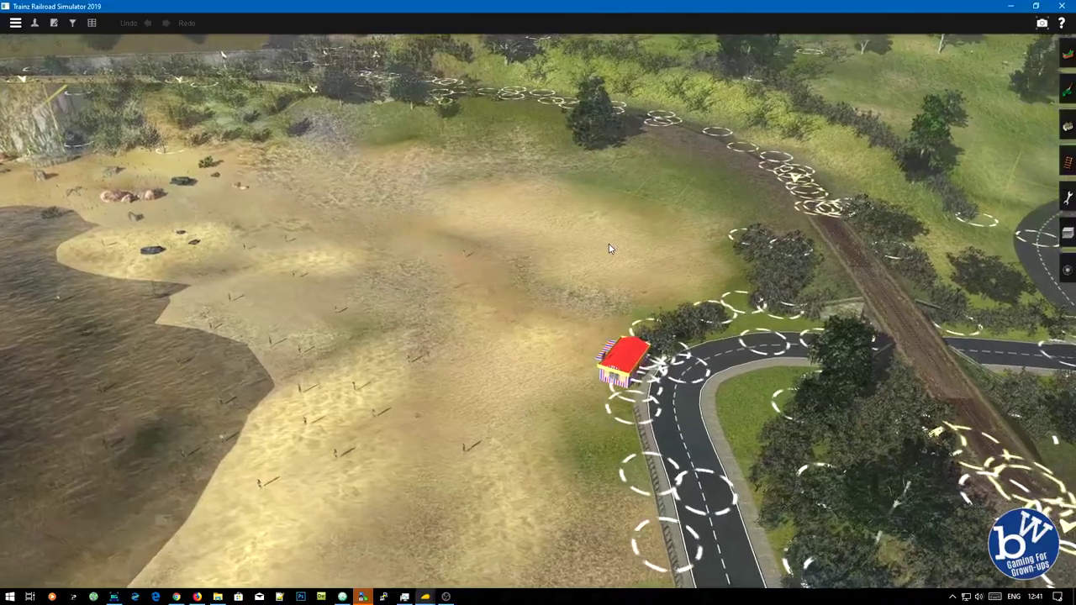
key(Down)
right_click(614, 311)
scroll(587, 314, down, 3)
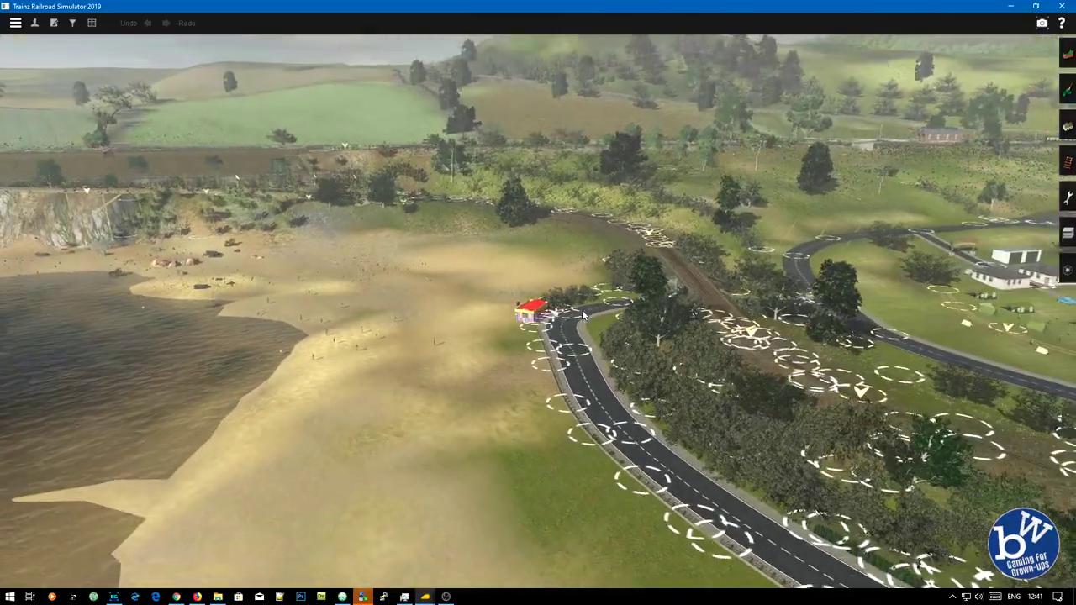
Step: Follow the coastal railway above the beach and along the cliffs towards the offshore lighthouse
right_click(558, 249)
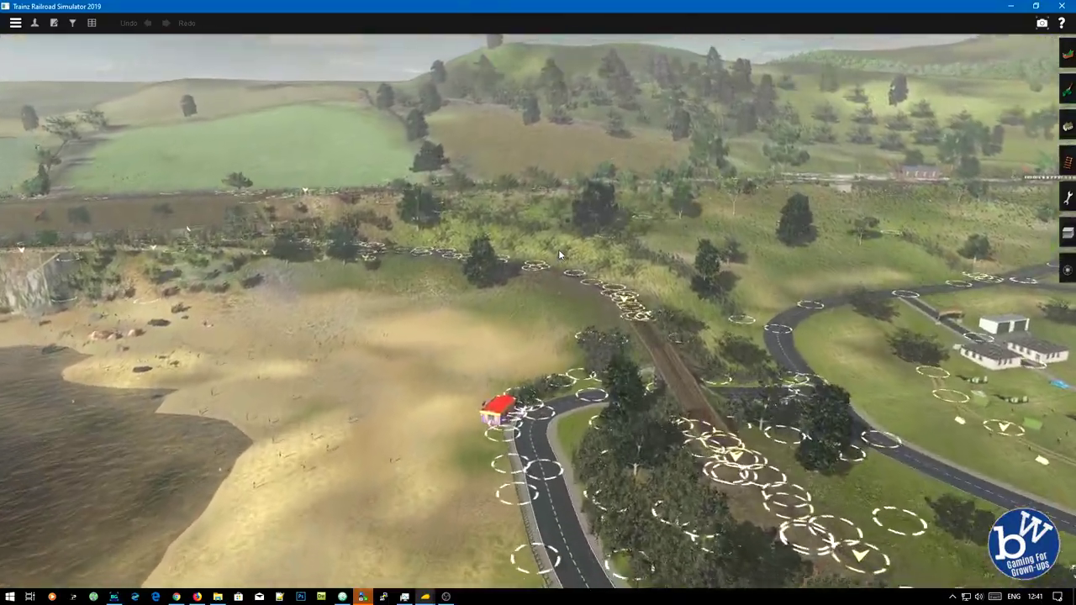
key(Left)
right_click(577, 242)
key(Up)
key(Left)
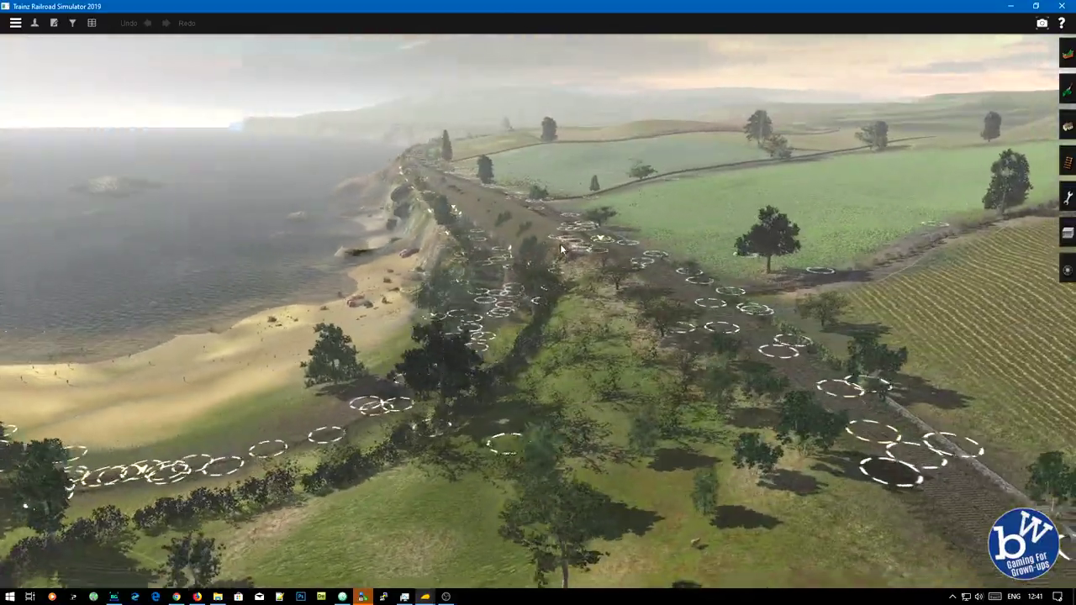
right_click(448, 256)
key(Left)
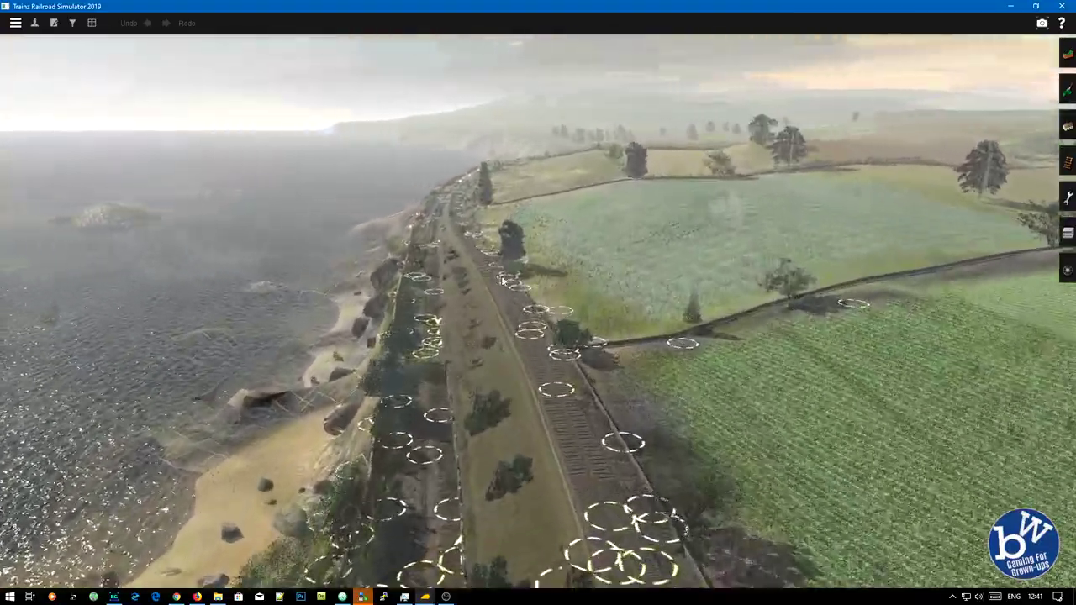
key(Up)
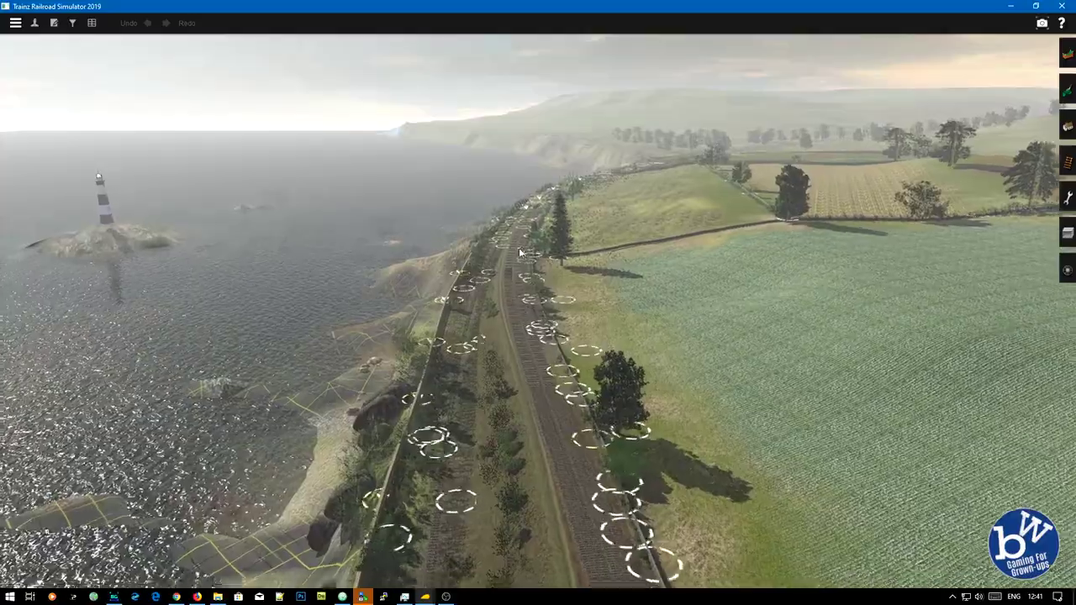
Step: Follow the clifftop railway past its junctions and inland through the scattered woodland to the tent beside the track
right_click(586, 215)
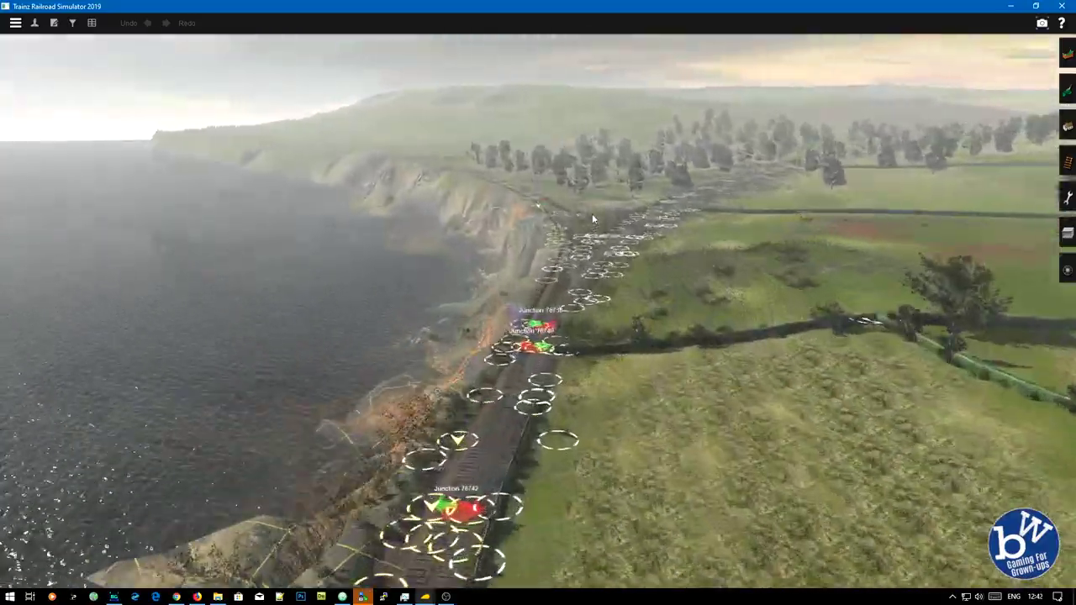
key(Right)
key(Up)
right_click(637, 288)
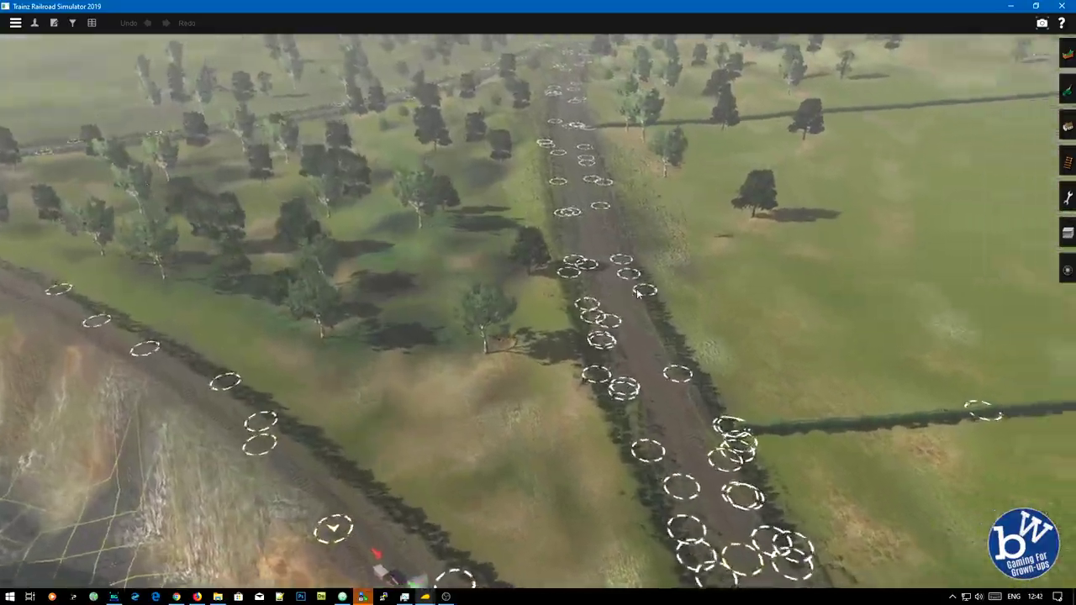
scroll(581, 331, up, 3)
key(Up)
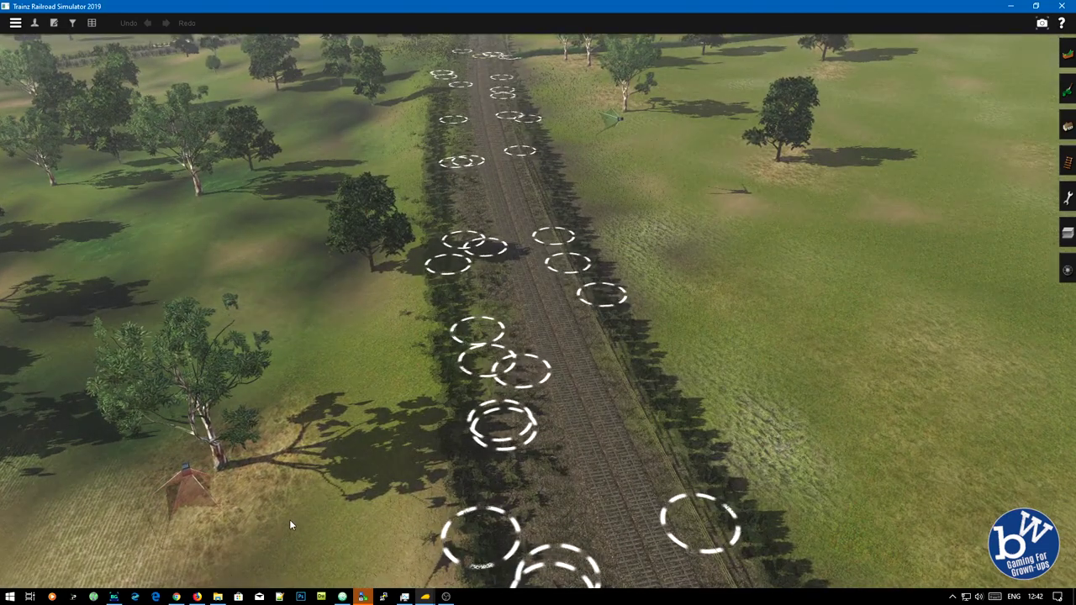
Step: Compare the build folders in D:\Games\Trainz\trs19 with the local data folder in the launcher's install settings, and return to the route
click(218, 597)
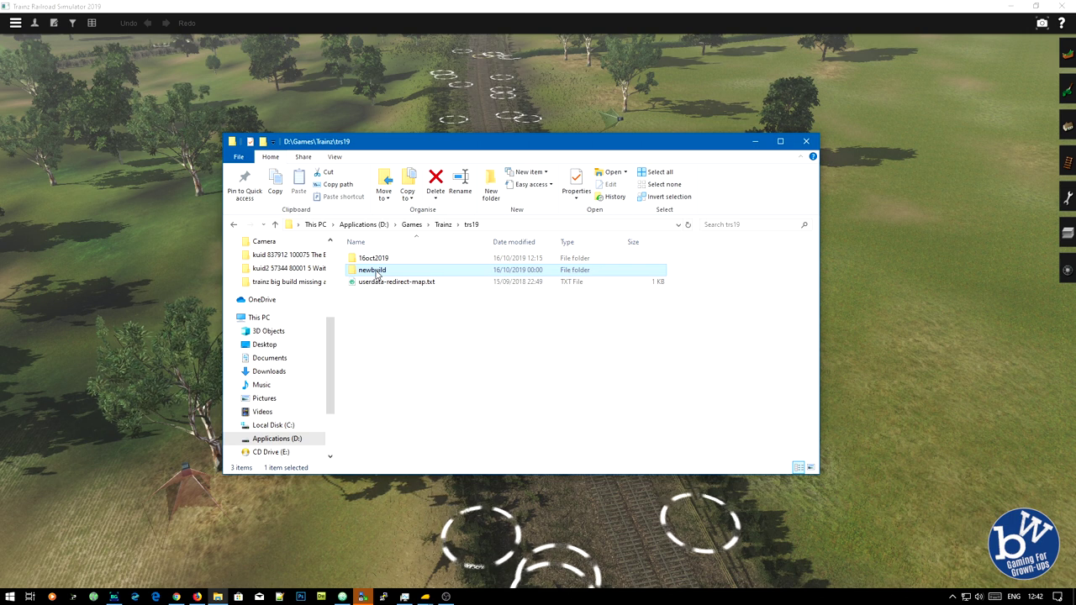
click(426, 597)
click(352, 562)
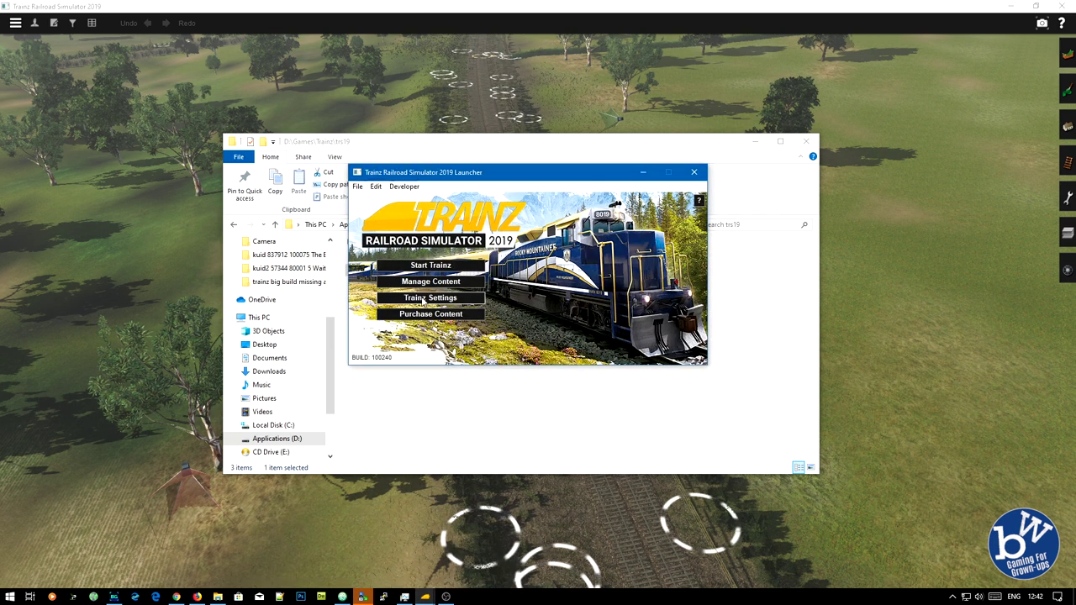
click(430, 297)
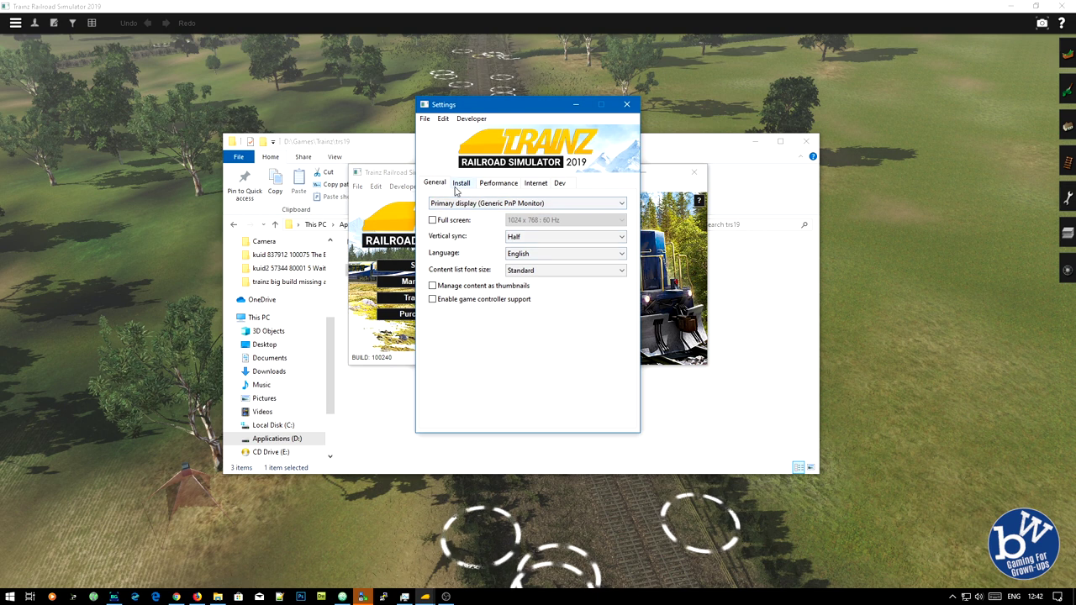
click(459, 184)
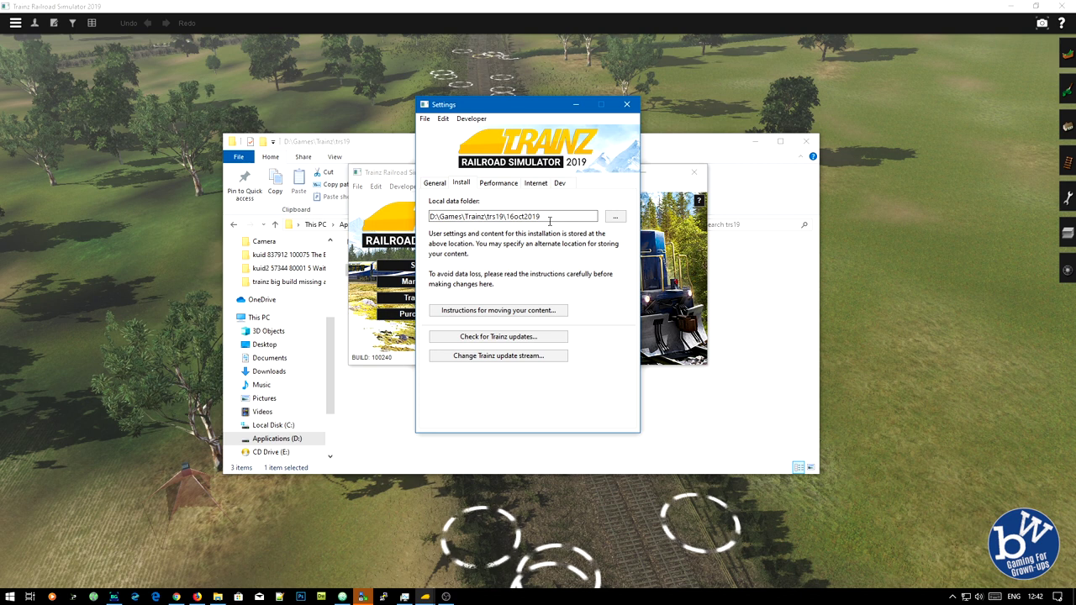
click(625, 106)
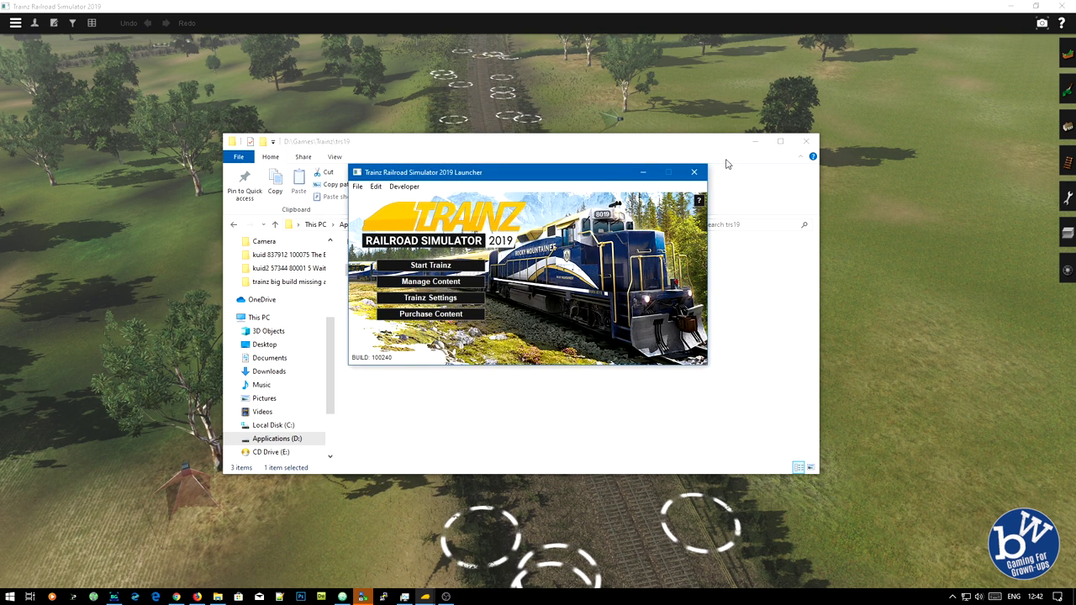
click(195, 328)
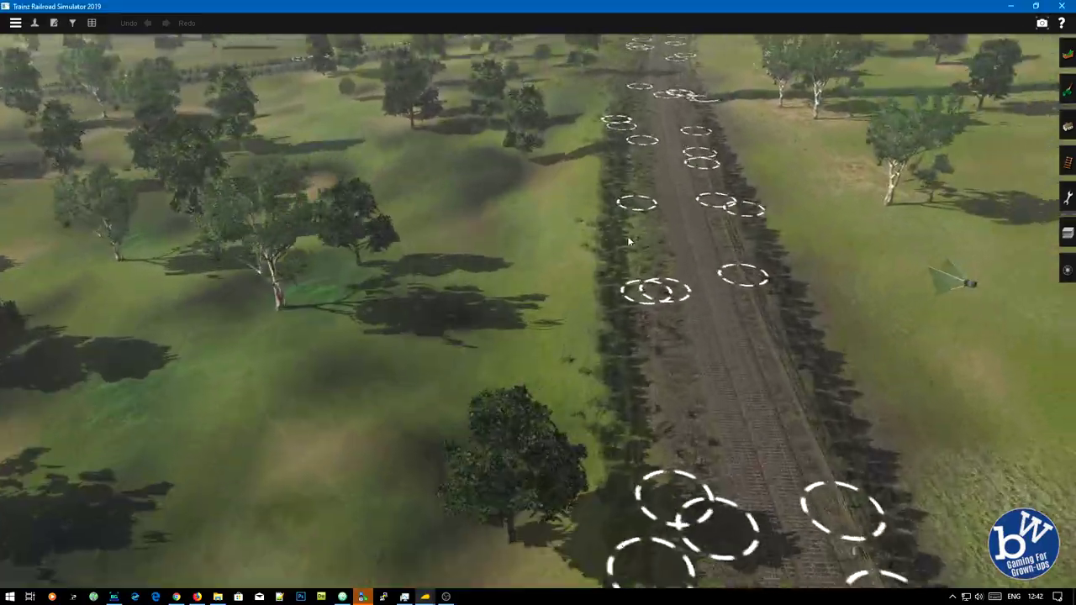
Step: Follow the inland line past the small trackside building, its junctions and the grazing livestock to the road crossing between the fields
right_click(630, 241)
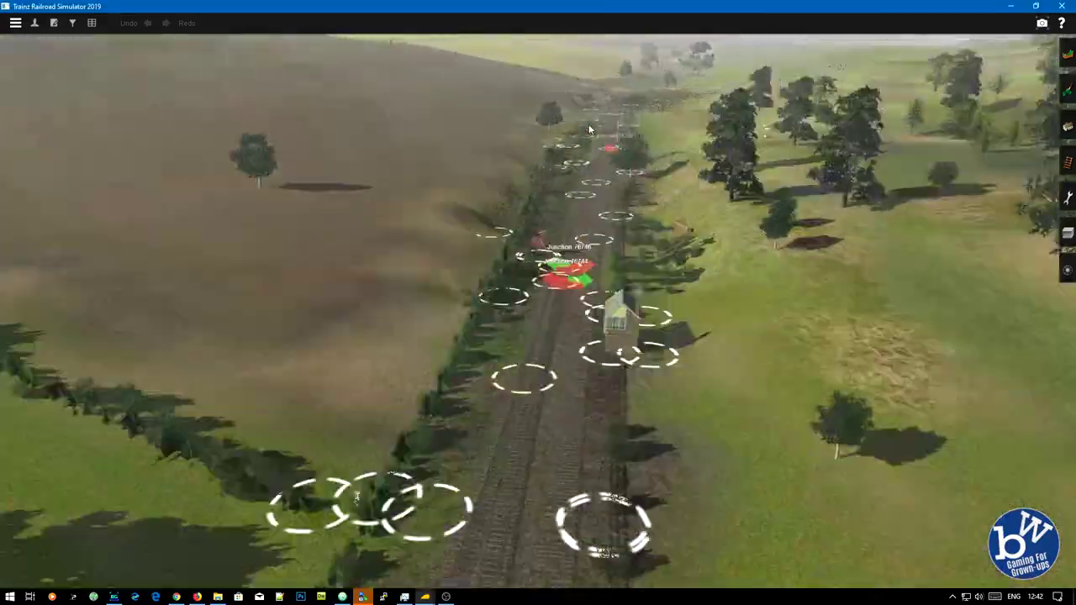
right_click(588, 123)
right_click(589, 131)
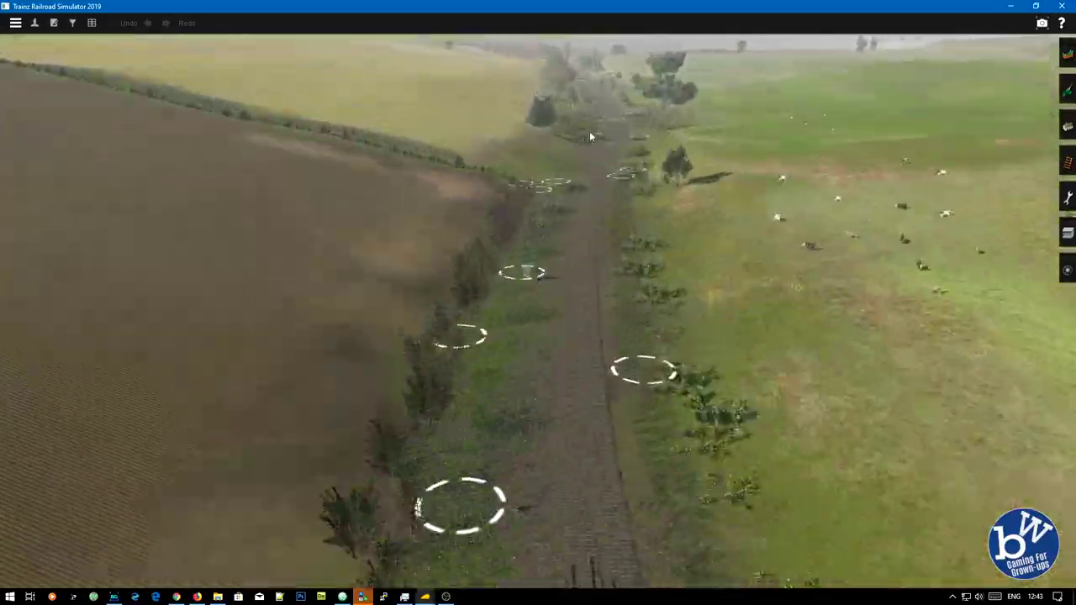
right_click(515, 148)
right_click(515, 148)
right_click(545, 158)
key(Up)
key(Left)
key(Left)
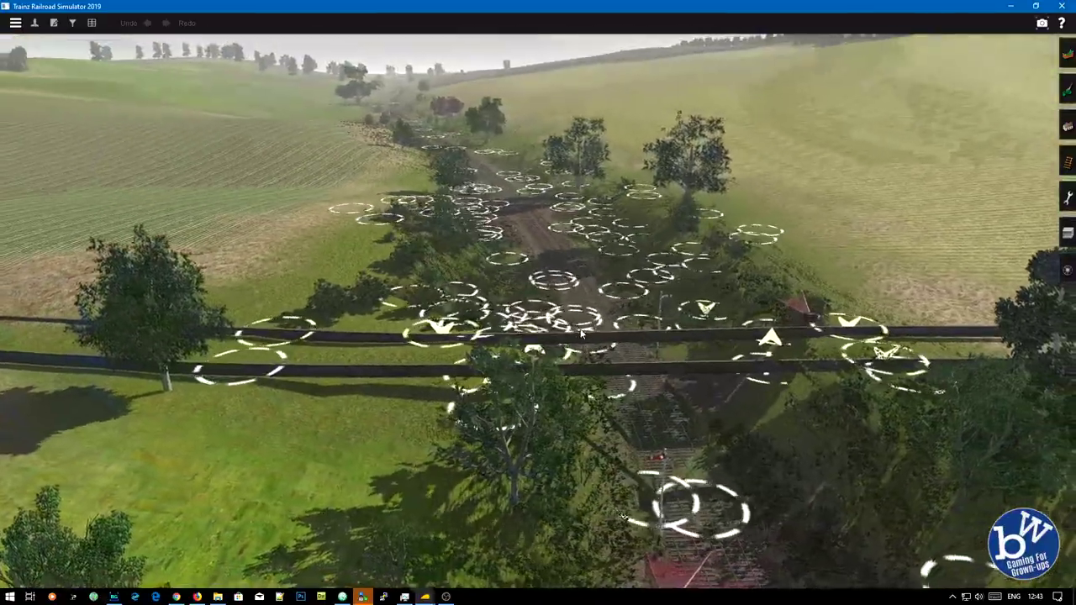
Step: View the road crossing from further out and trace the railway between the farm fields back to the wooded coast
scroll(581, 334, down, 4)
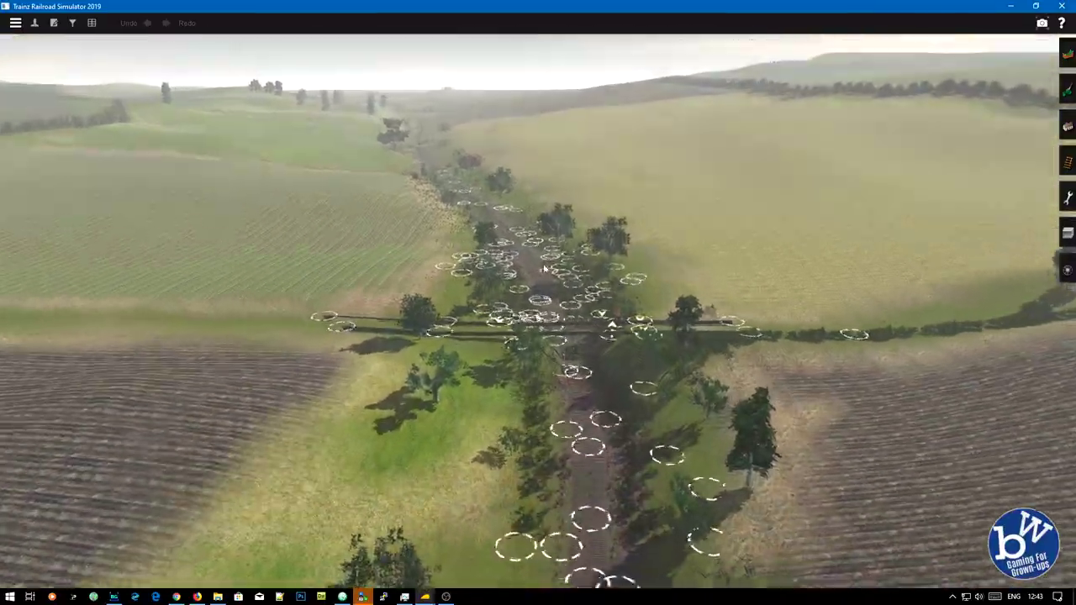
key(Up)
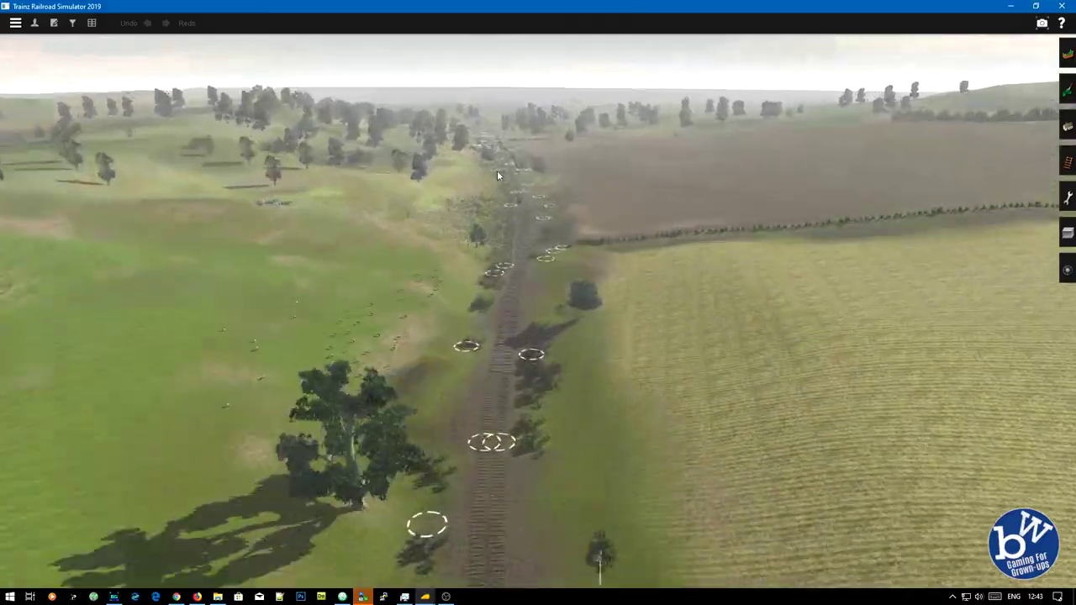
key(Up)
key(Right)
key(Right)
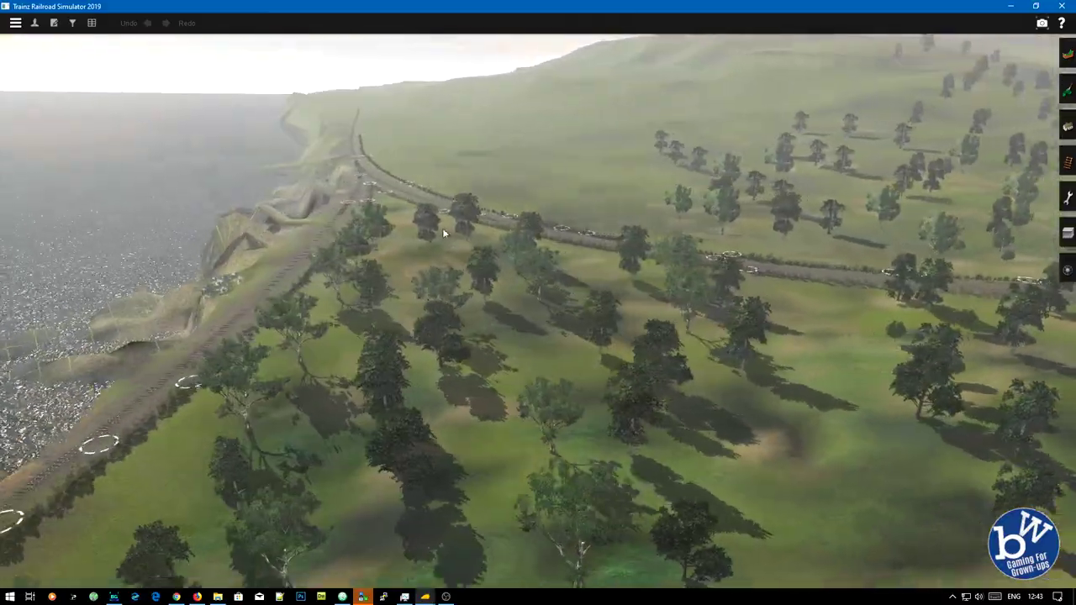
Step: Follow the coastal branch along the cliff edge to the end of its track
right_click(439, 221)
right_click(460, 178)
right_click(525, 170)
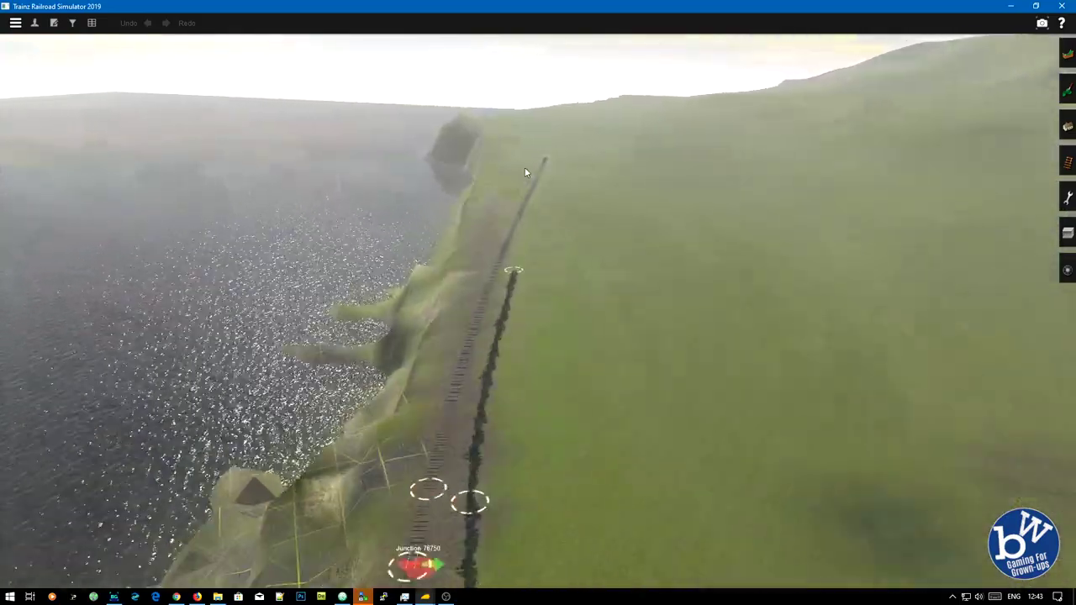
right_click(591, 200)
key(Right)
key(Right)
right_click(688, 250)
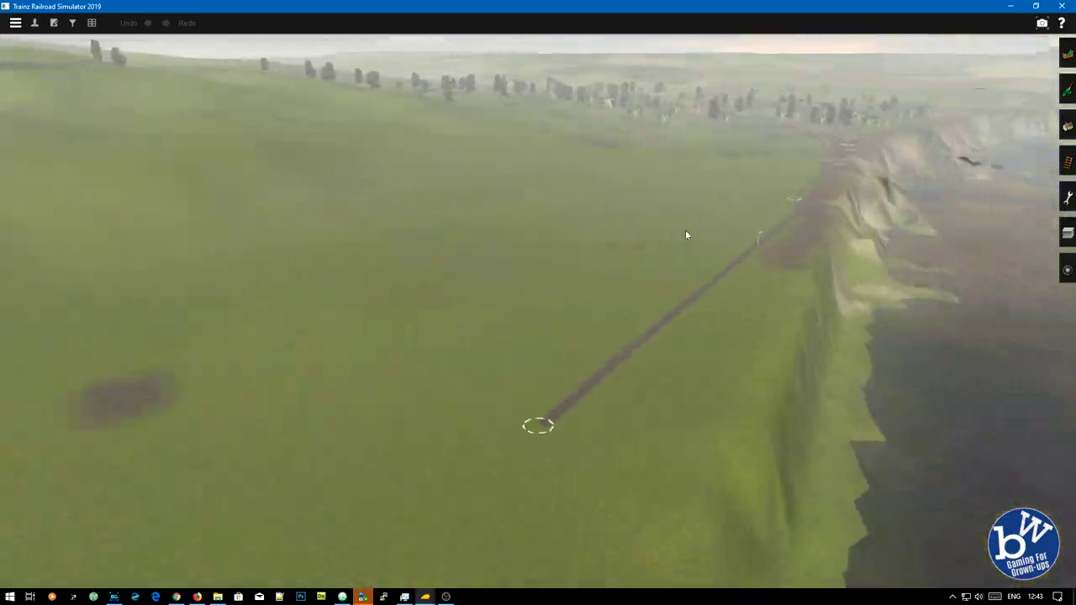
Step: Double back from the end of the coastal branch and follow the inland line through the woodland to the farmland
right_click(681, 220)
right_click(613, 179)
right_click(468, 181)
right_click(500, 172)
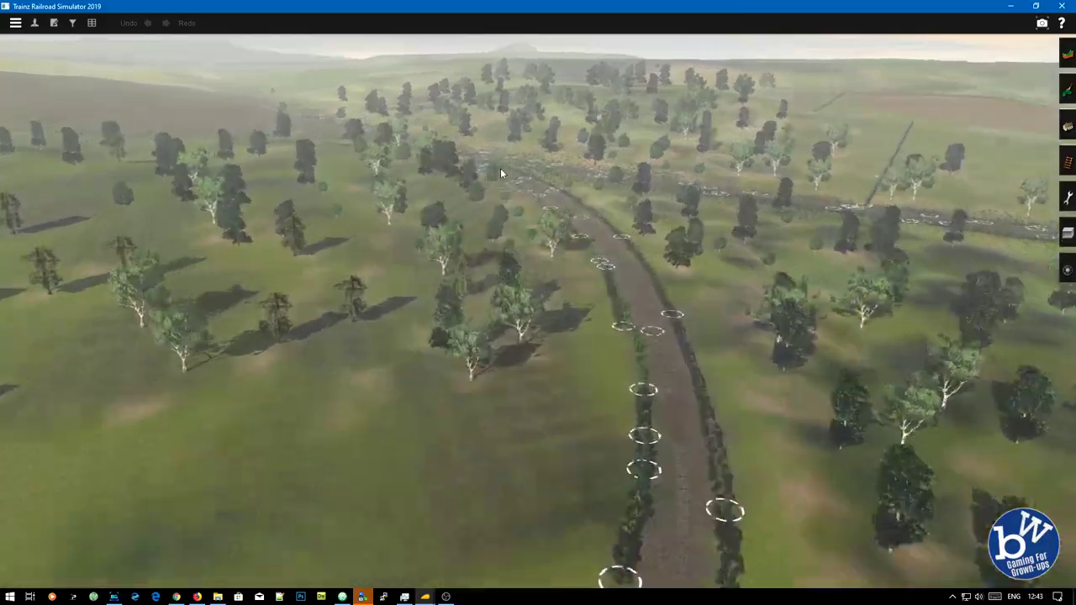
right_click(501, 172)
right_click(486, 174)
key(Up)
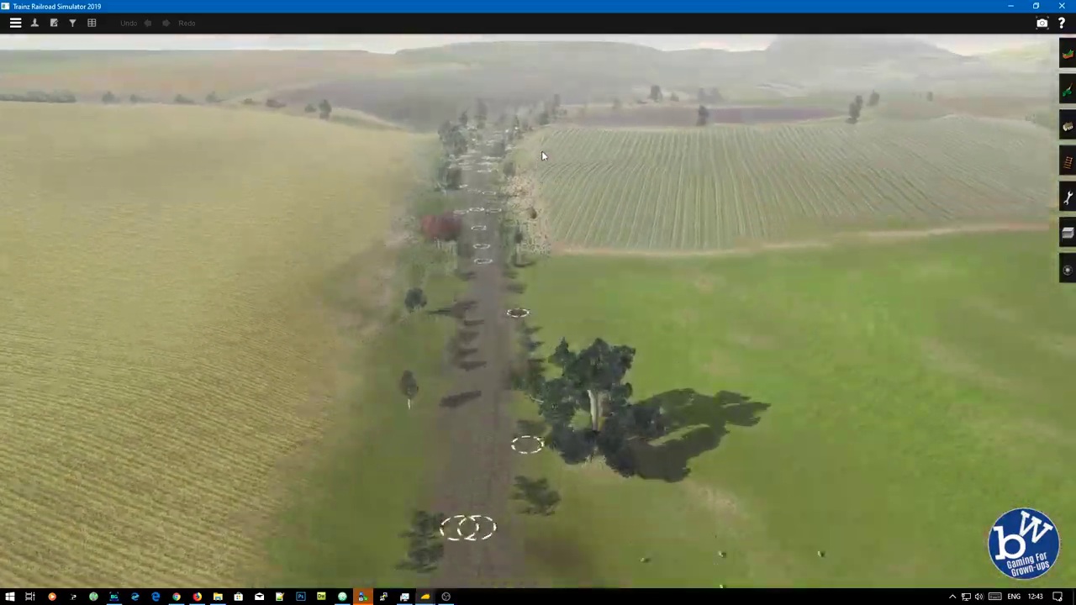
Step: Follow the railway past the crop fields and up into the rocky hill country
right_click(542, 156)
right_click(570, 167)
right_click(601, 165)
right_click(608, 168)
right_click(618, 163)
right_click(596, 158)
right_click(542, 167)
right_click(533, 158)
right_click(464, 157)
right_click(438, 162)
right_click(535, 180)
right_click(600, 181)
right_click(615, 180)
right_click(516, 175)
right_click(446, 183)
right_click(375, 193)
right_click(425, 181)
right_click(549, 176)
right_click(567, 178)
right_click(441, 177)
right_click(440, 176)
right_click(541, 163)
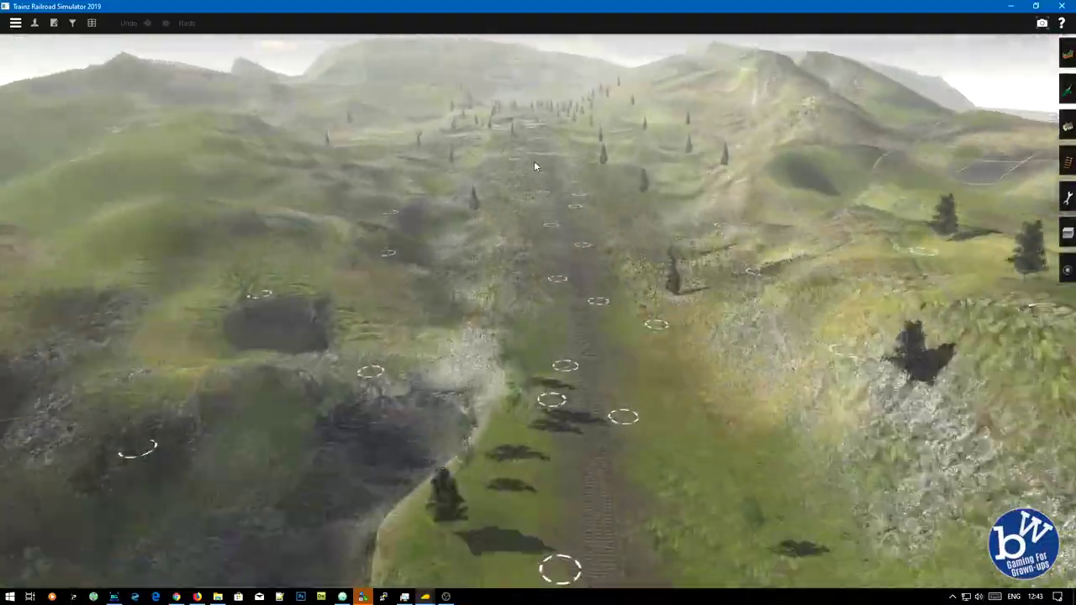
Step: Follow the line through the hill valley and across the bridge towards the village beyond the trees
right_click(560, 163)
right_click(538, 163)
right_click(538, 162)
right_click(539, 162)
right_click(574, 163)
right_click(588, 164)
right_click(616, 175)
right_click(612, 179)
right_click(465, 185)
right_click(441, 186)
right_click(683, 216)
right_click(721, 222)
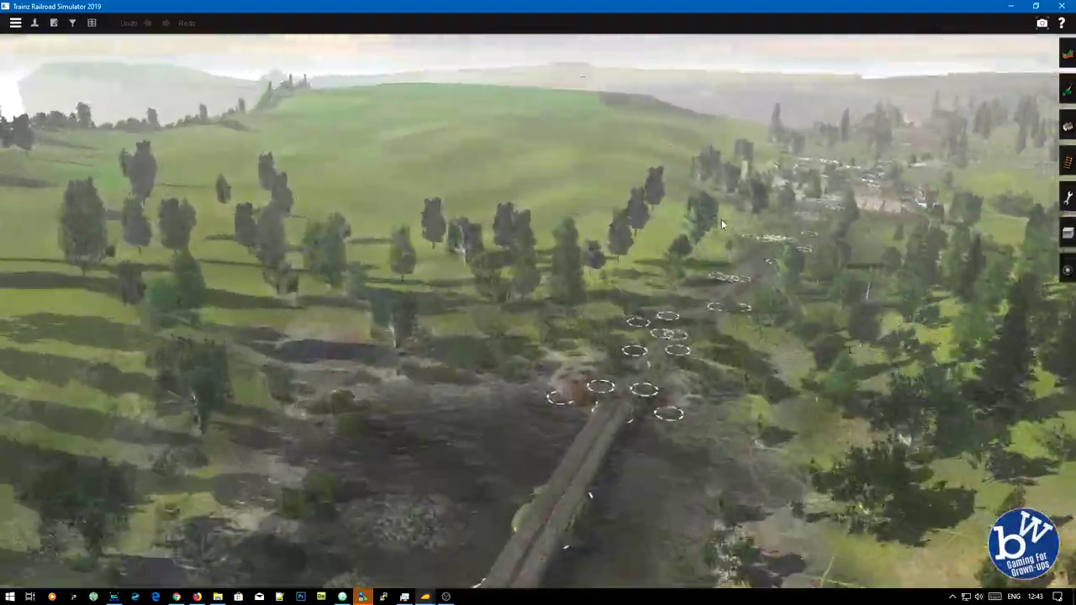
Step: Examine the village with the church tower and follow the line beyond it to the bridge in the wooded river valley
right_click(633, 224)
right_click(551, 255)
right_click(505, 400)
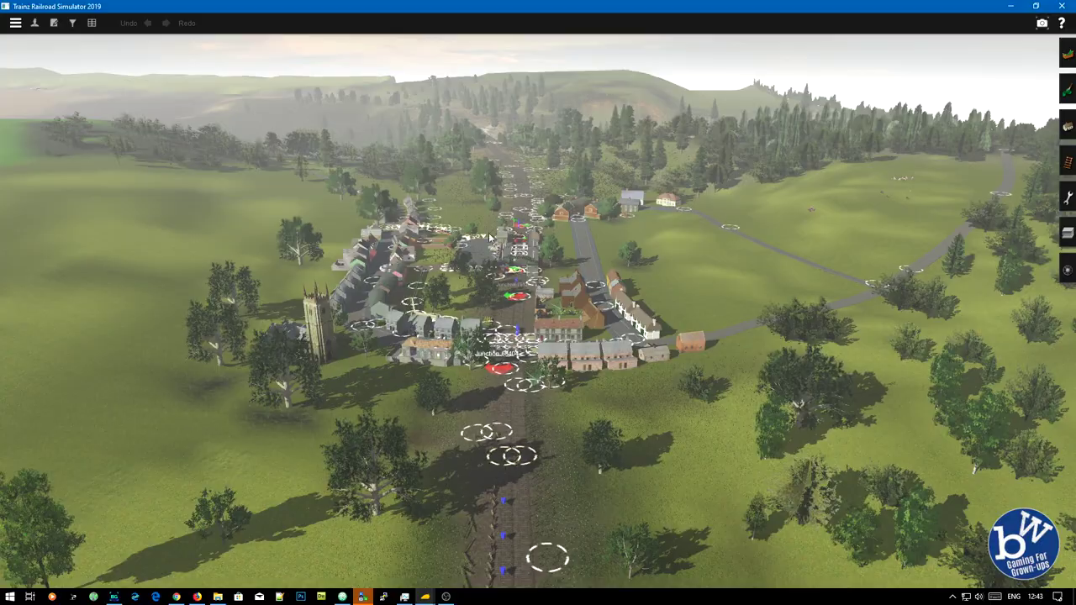
right_click(506, 180)
right_click(536, 162)
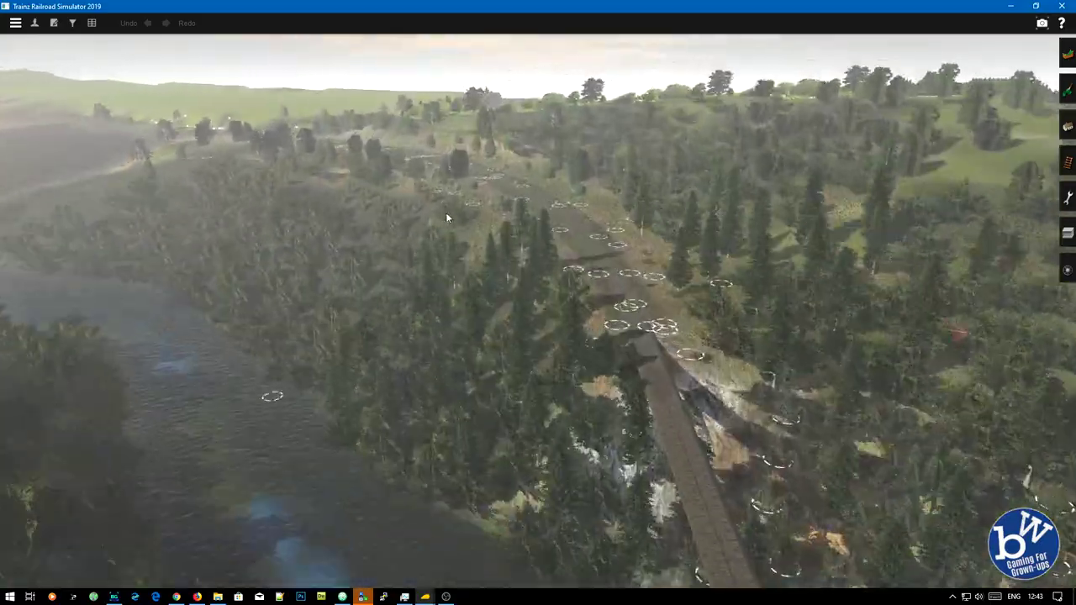
right_click(450, 213)
Step: Follow the railway across the ploughed and planted fields to the hedge-lined stretch with untextured grid ground
scroll(450, 212, up, 10)
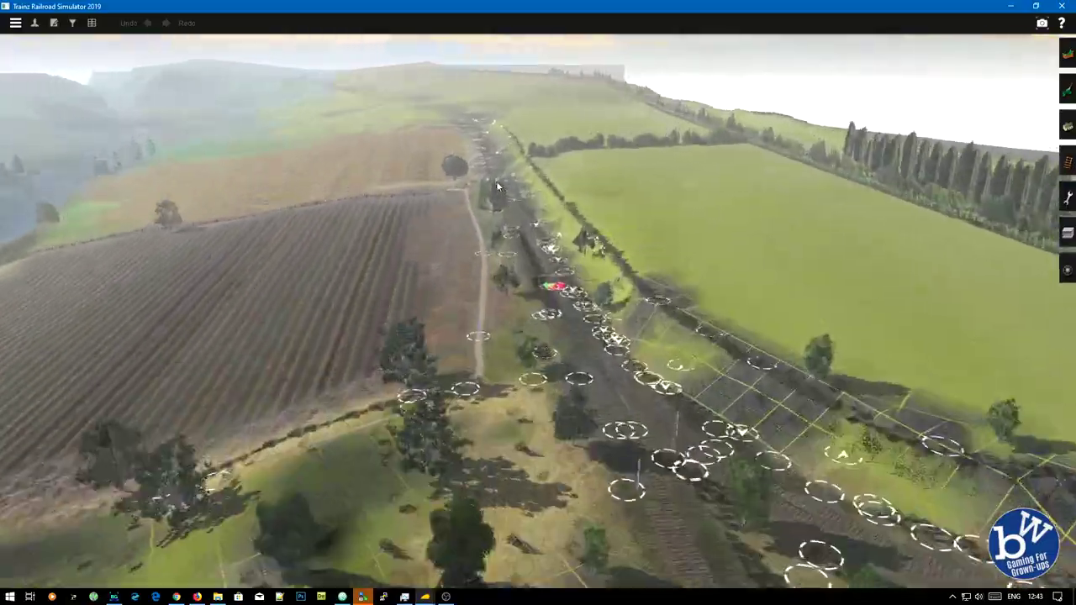
scroll(468, 156, up, 10)
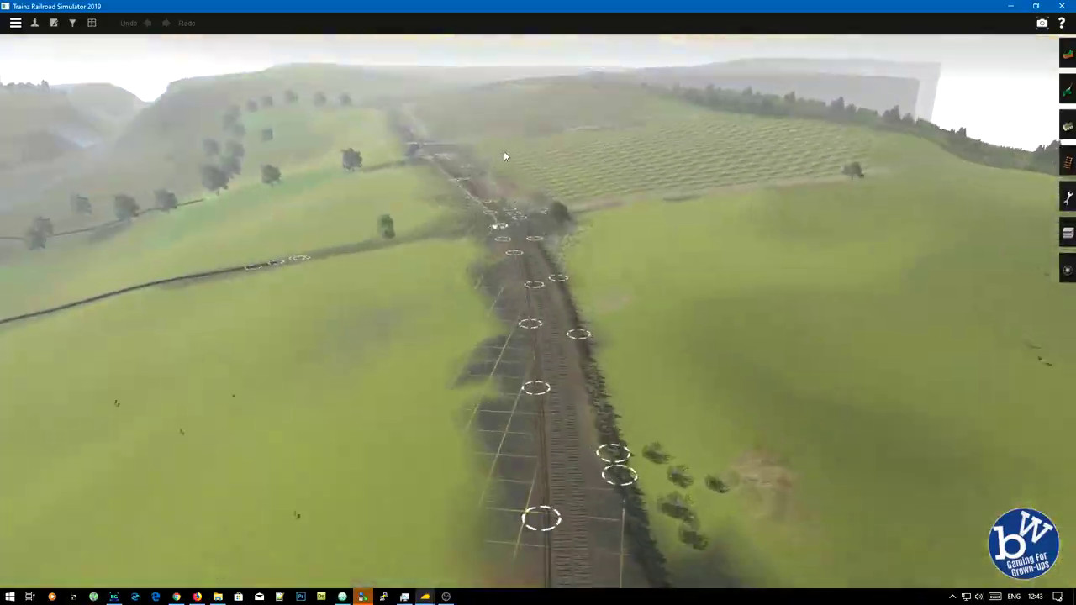
scroll(532, 163, up, 10)
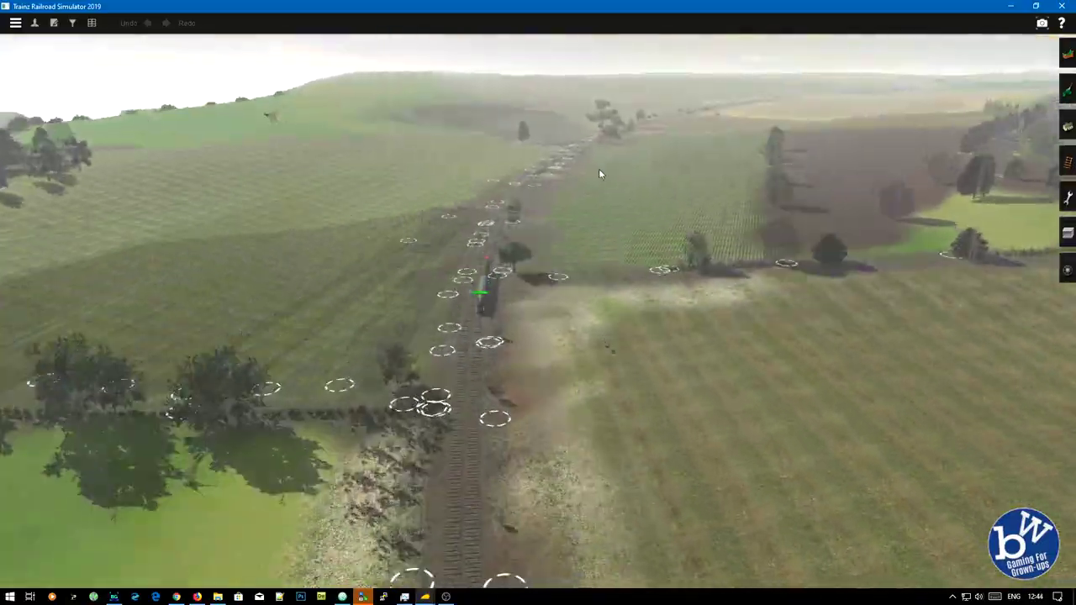
scroll(602, 156, up, 10)
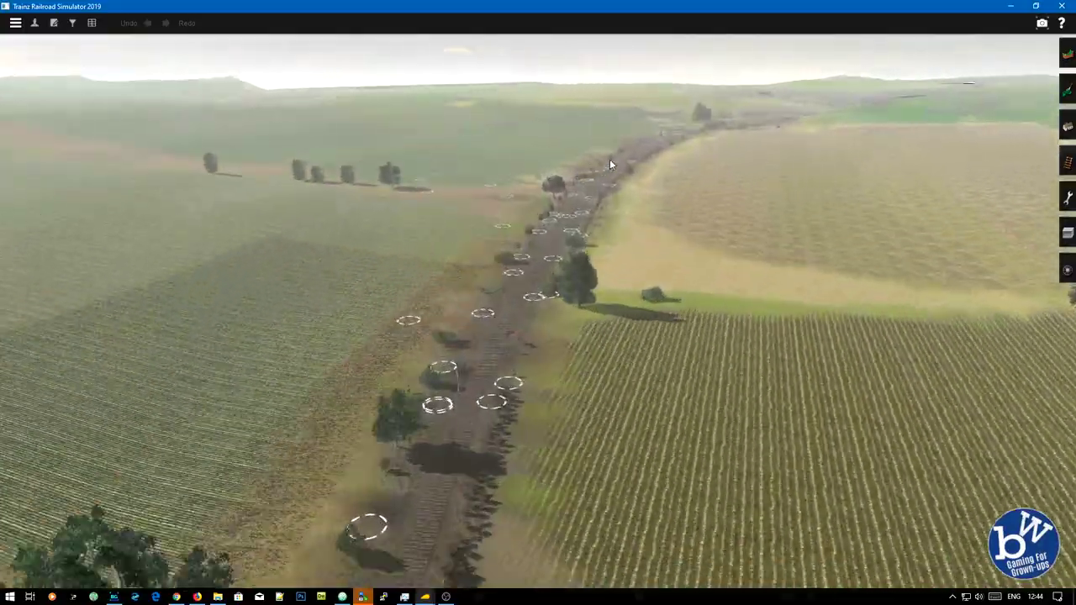
scroll(611, 159, up, 10)
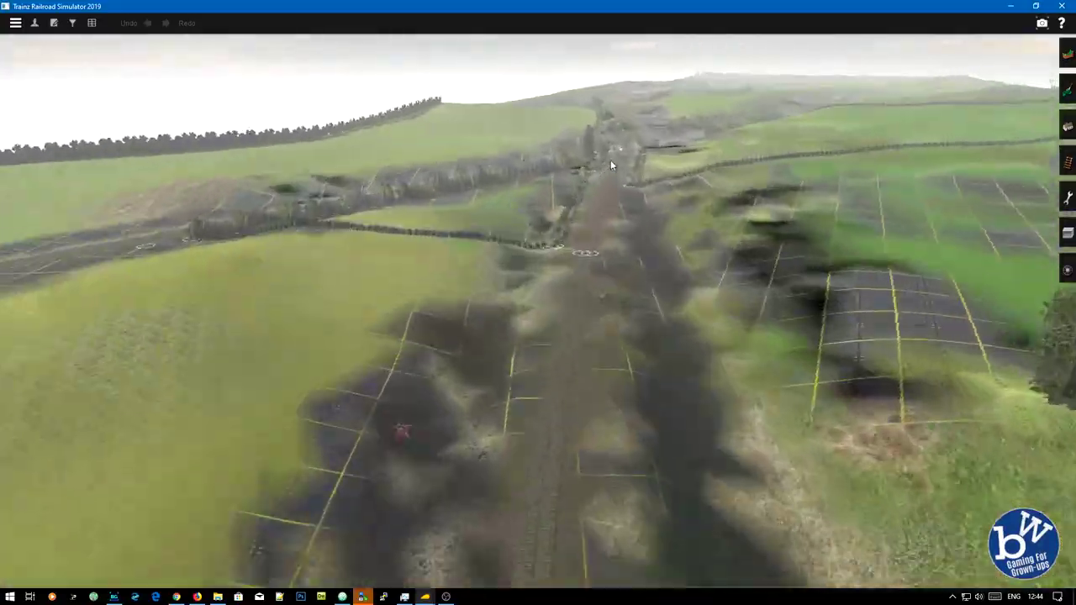
scroll(582, 164, up, 10)
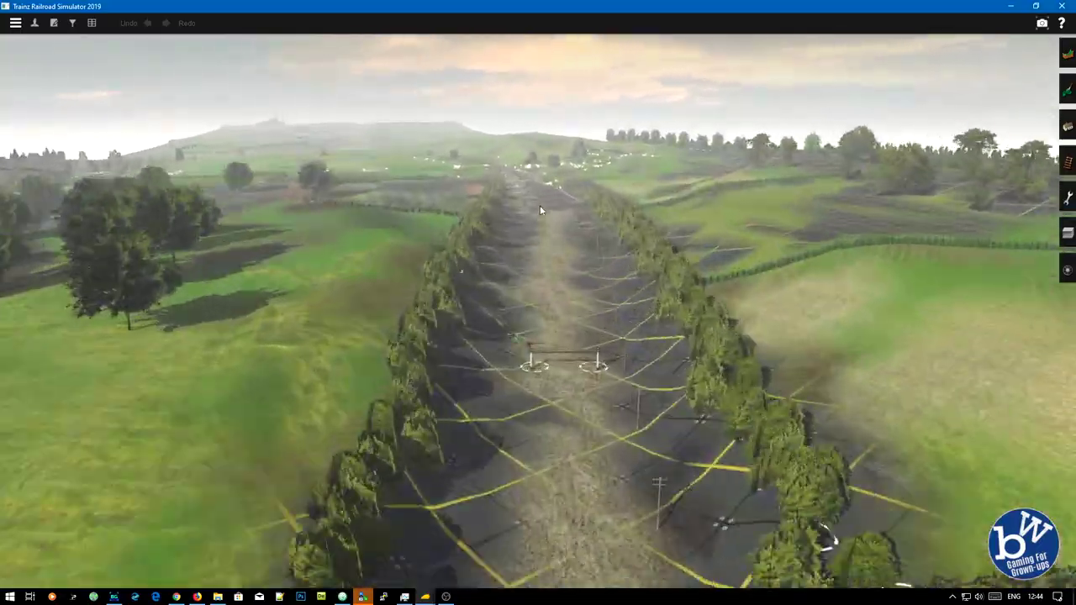
Step: Examine the station platforms at the road bridge, the rows of houses along the line and the terraced town centre
right_click(540, 210)
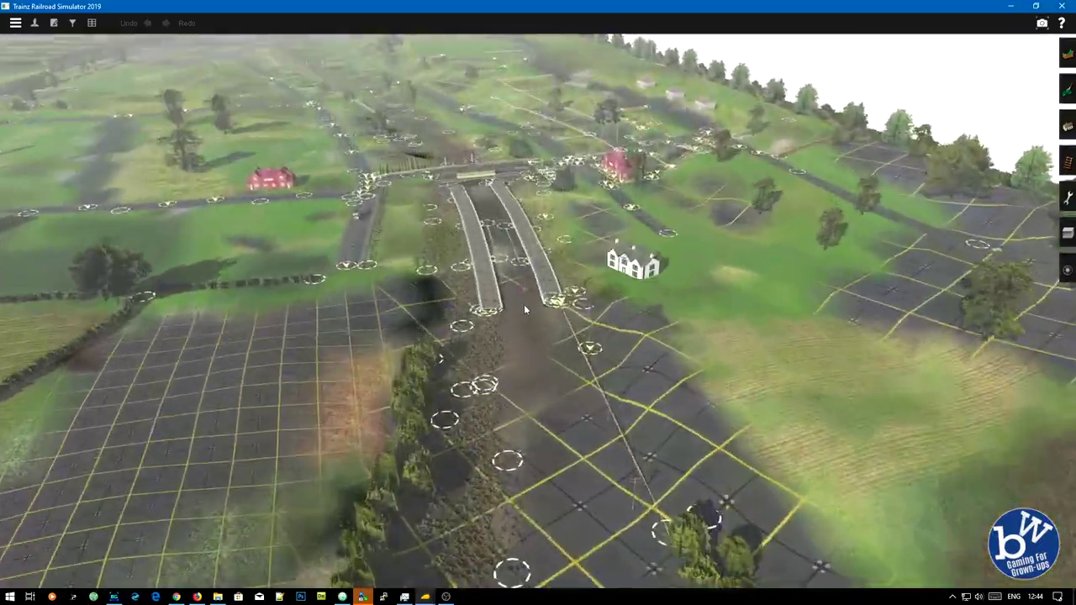
right_click(526, 257)
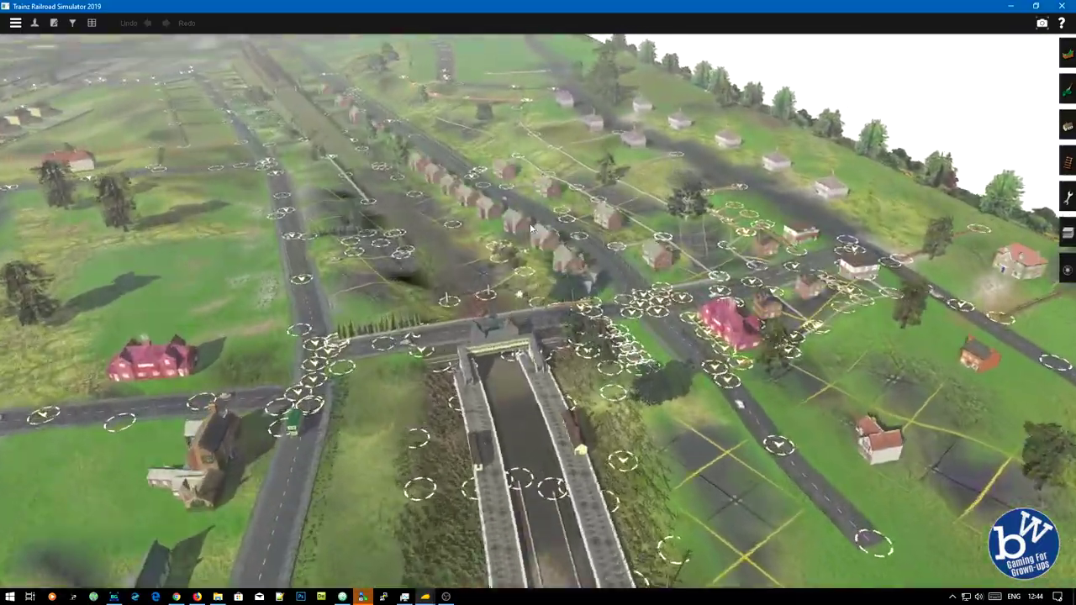
key(Left)
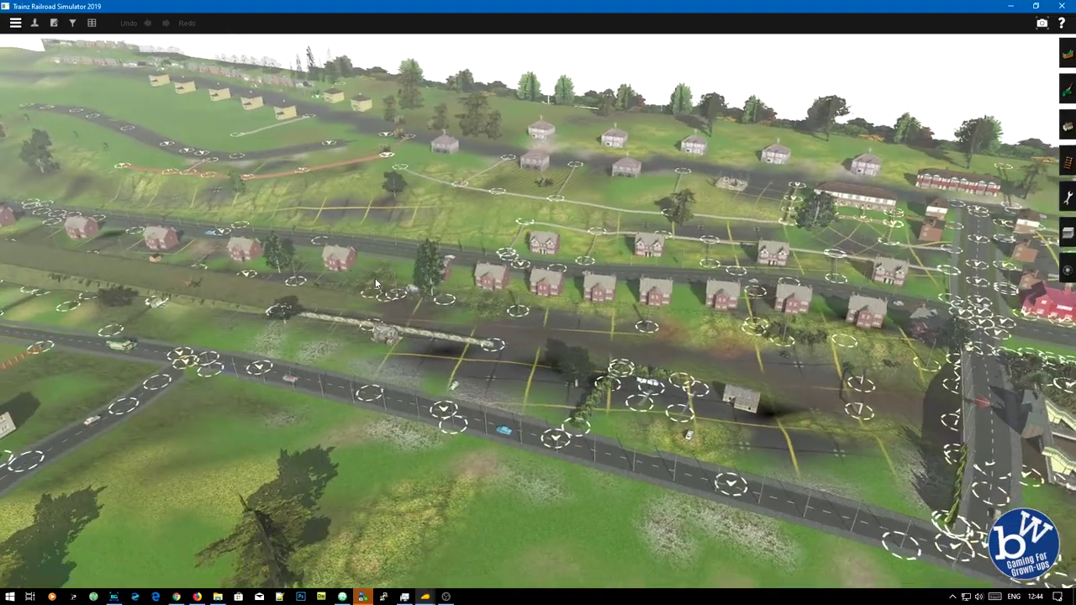
right_click(376, 283)
right_click(376, 282)
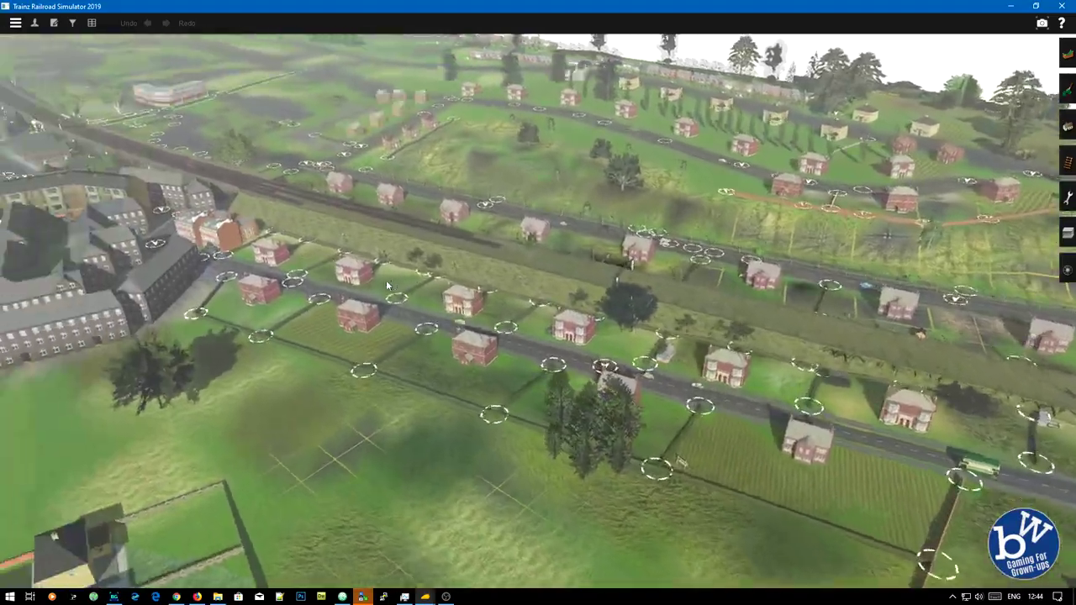
scroll(481, 359, up, 5)
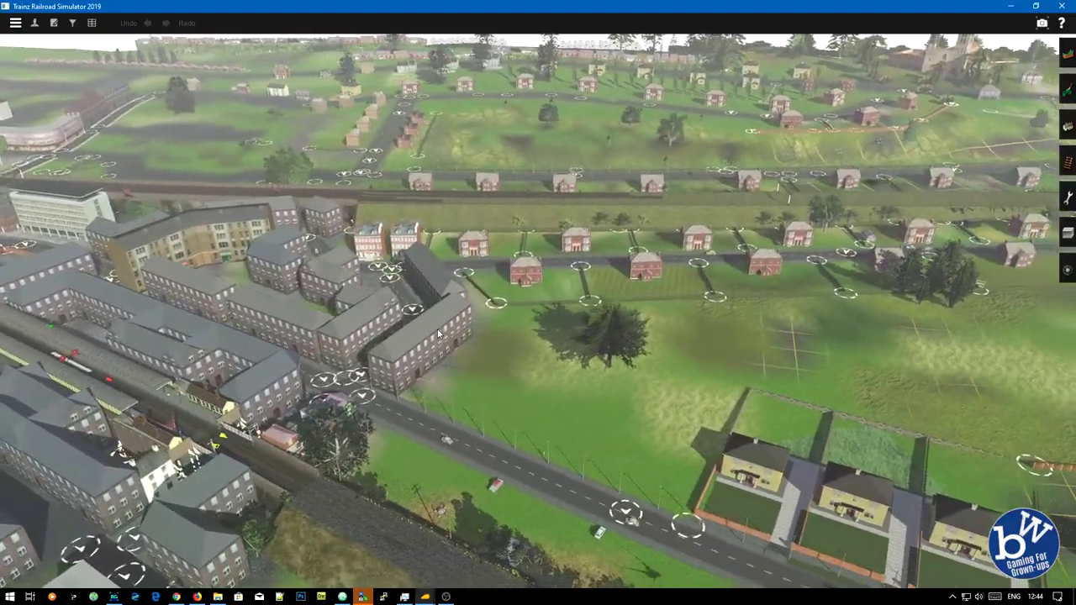
right_click(552, 386)
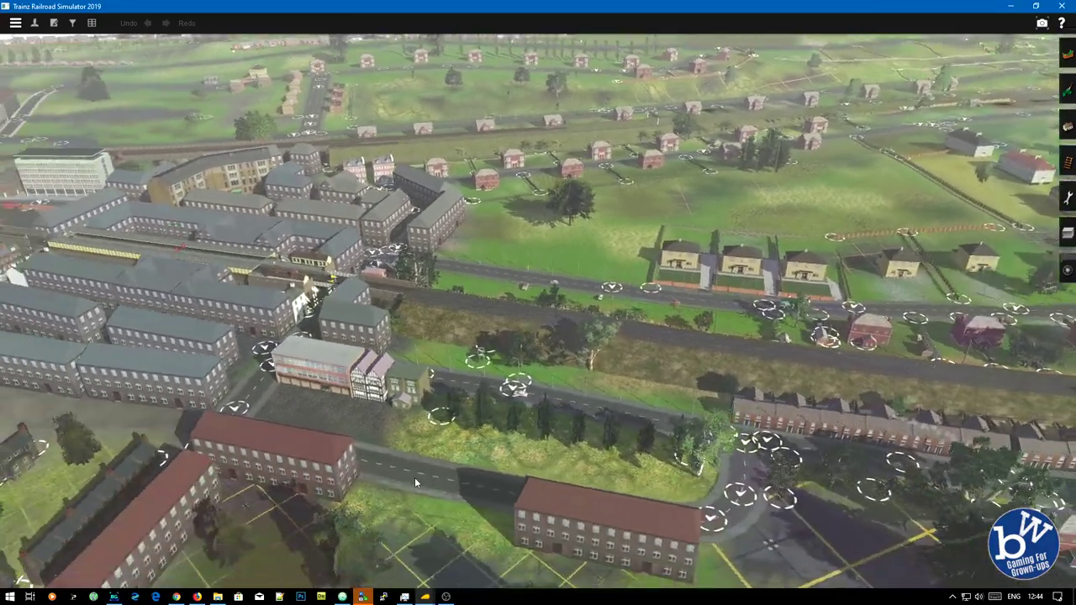
Step: Check the build folders in D:\Games\Trainz\trs19 and return to the route view
right_click(415, 482)
click(217, 597)
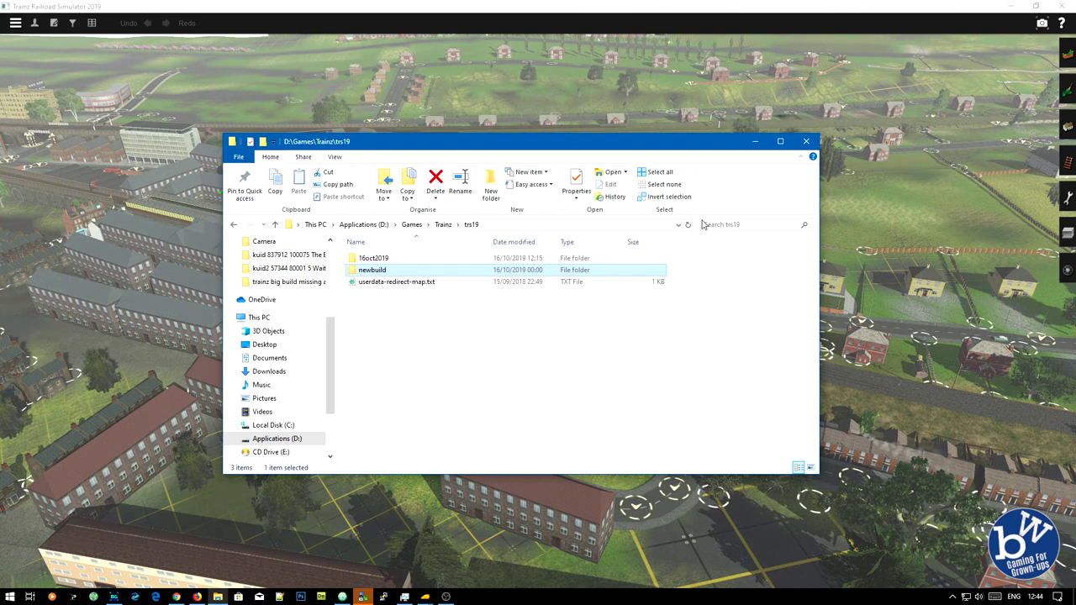
click(755, 142)
Step: Examine the houses beside the railway cutting and follow the line through the town centre station to the white office block
scroll(553, 251, up, 5)
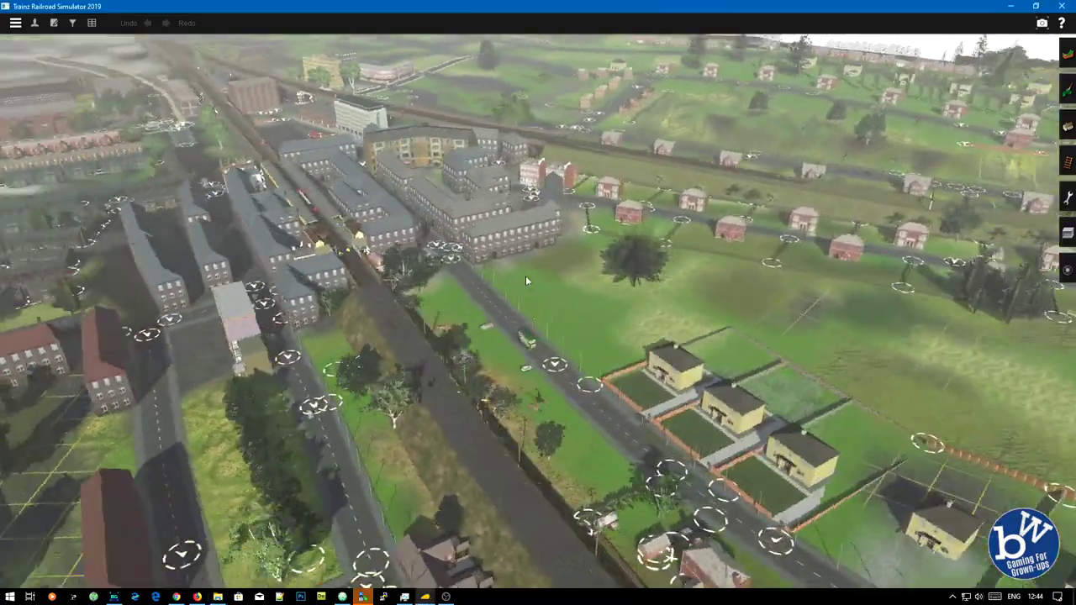
key(Left)
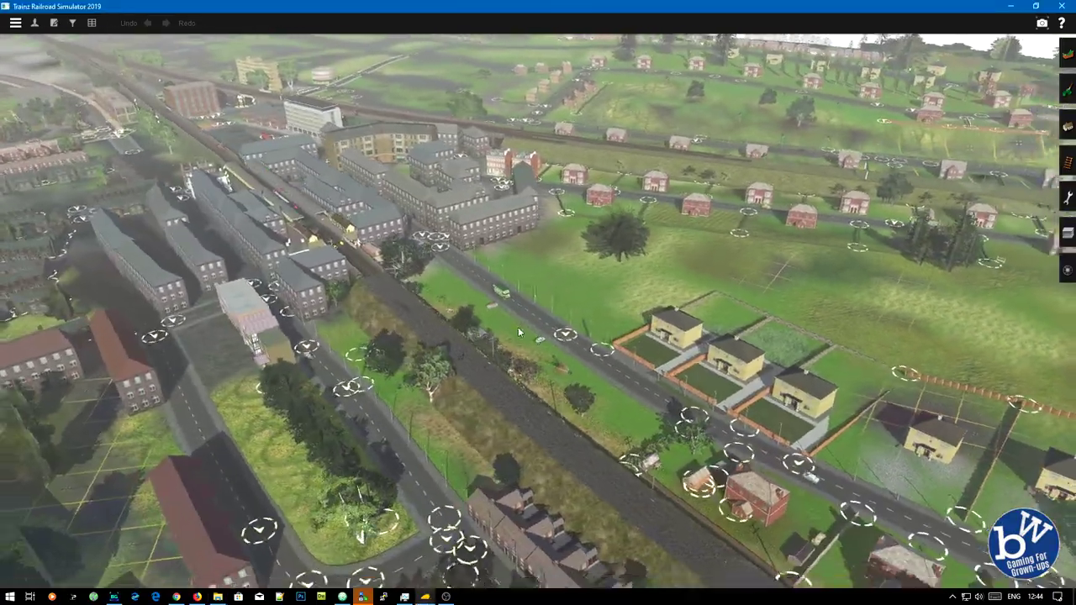
key(Left)
right_click(501, 393)
right_click(438, 341)
key(Left)
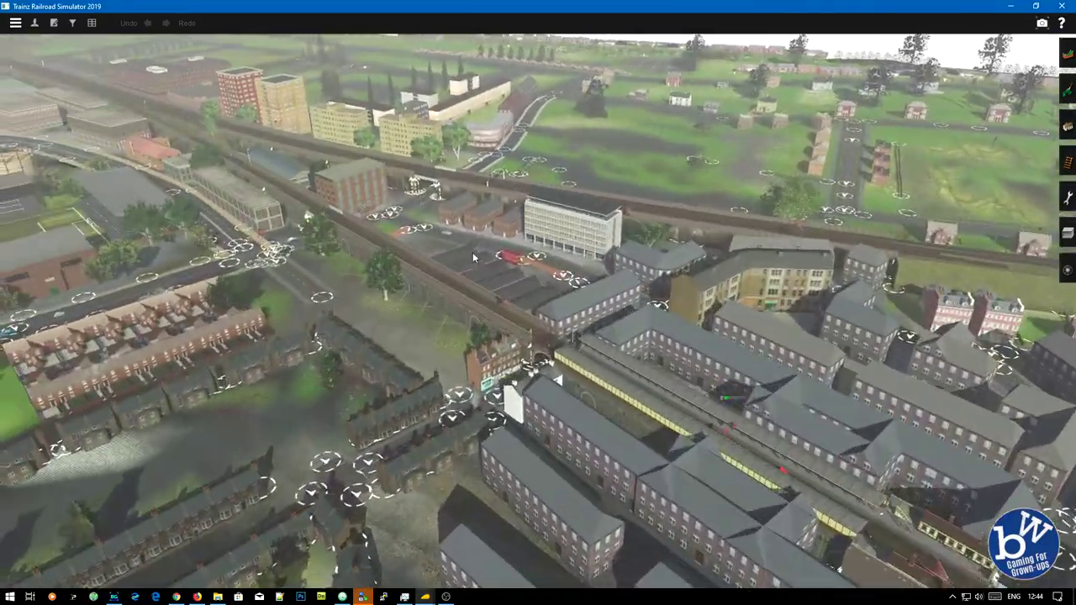
key(Left)
Step: Follow the railway out of the town past the turntable and engine sheds to the terminus station with the pitched glass roof
right_click(474, 256)
right_click(603, 273)
right_click(531, 195)
right_click(531, 195)
right_click(518, 179)
right_click(518, 178)
right_click(548, 151)
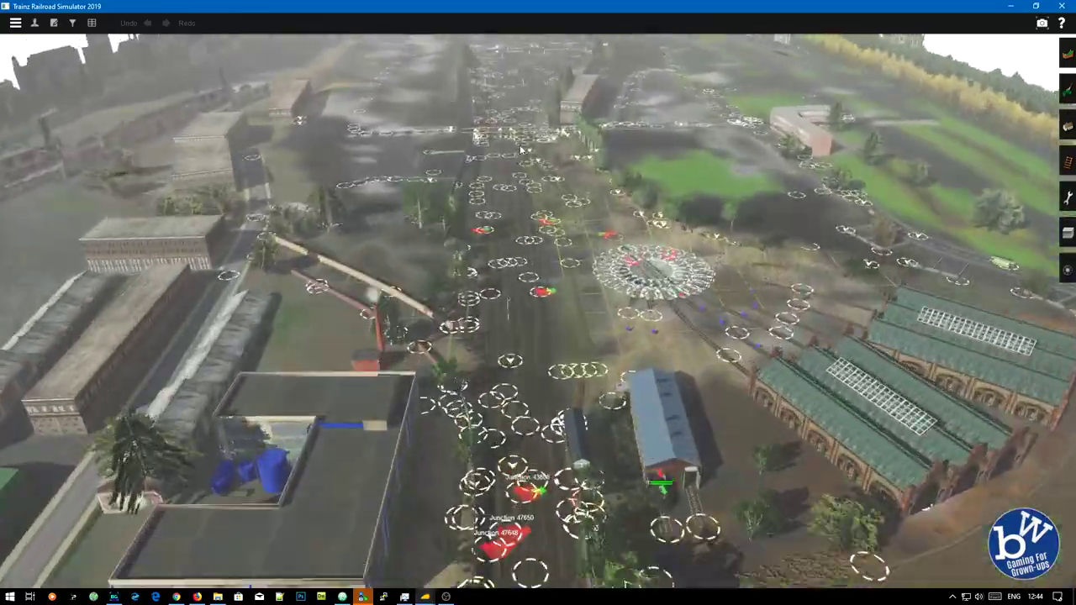
right_click(531, 150)
right_click(523, 150)
right_click(569, 164)
key(Up)
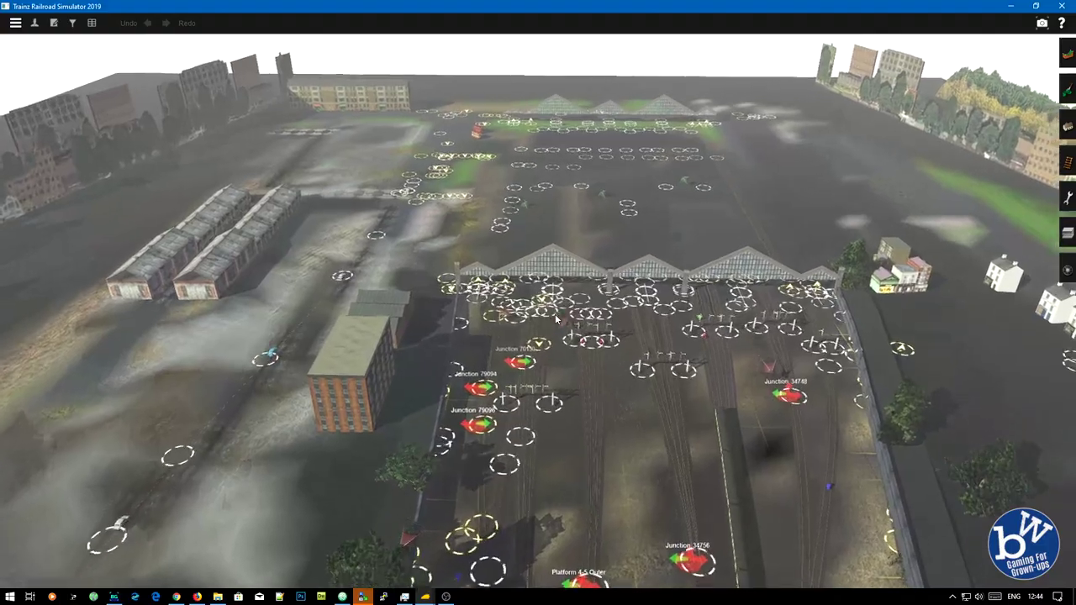
Step: Examine the terminus from its open end and move in to the blue steam locomotive standing at the platform
key(Right)
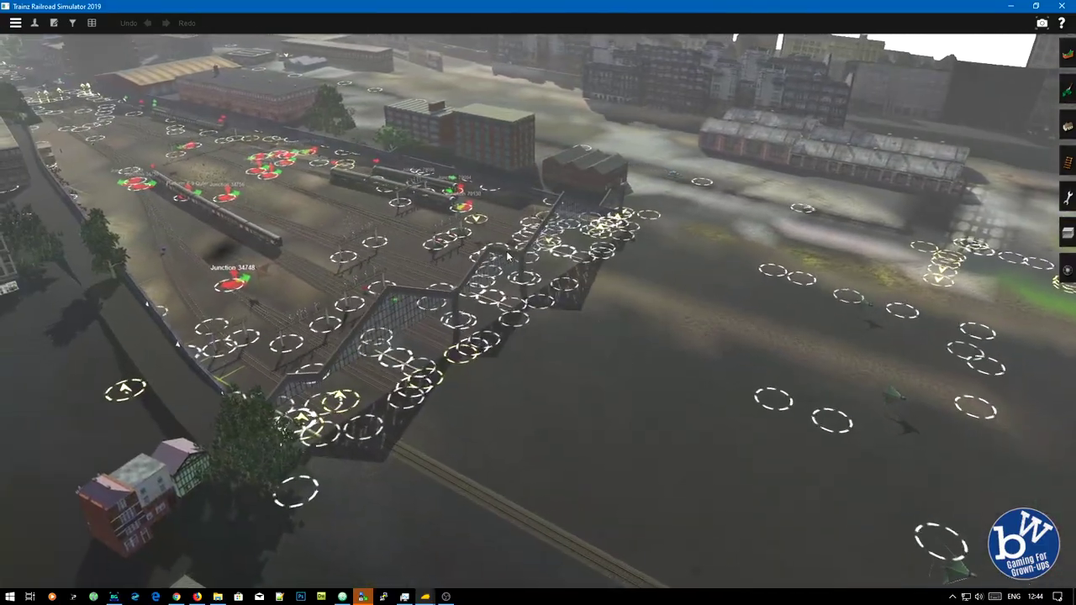
key(Left)
key(Down)
scroll(591, 315, up, 6)
key(Left)
scroll(592, 314, up, 3)
key(Left)
scroll(668, 283, down, 3)
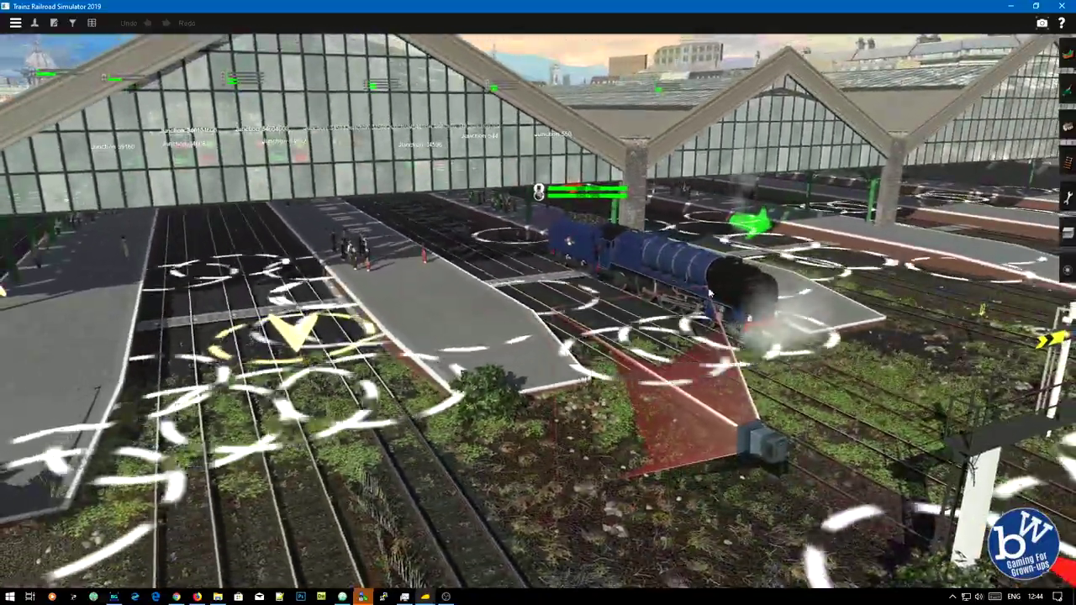
Step: Inspect the platform ends, overgrown tracks and signal gantries in front of the terminus's glazed gables
key(Left)
right_click(698, 333)
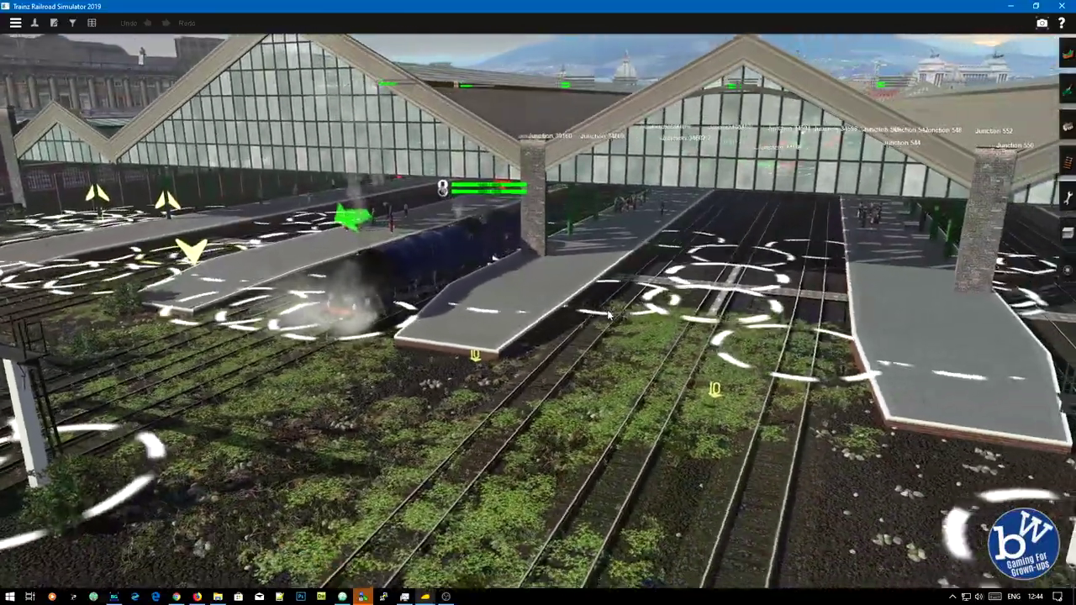
key(Down)
key(Up)
key(Down)
scroll(508, 325, down, 2)
key(Up)
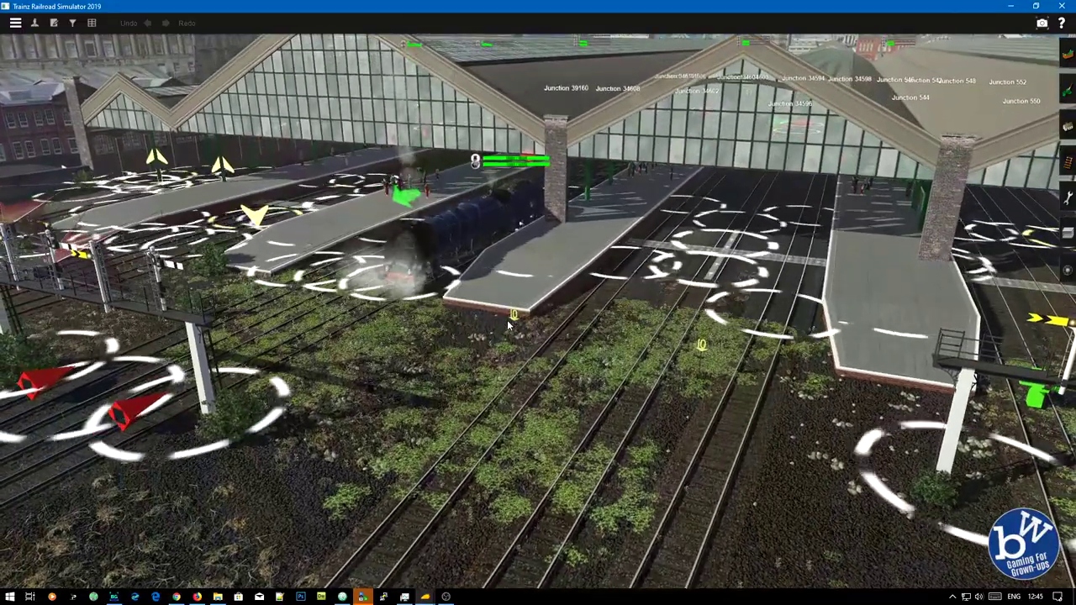